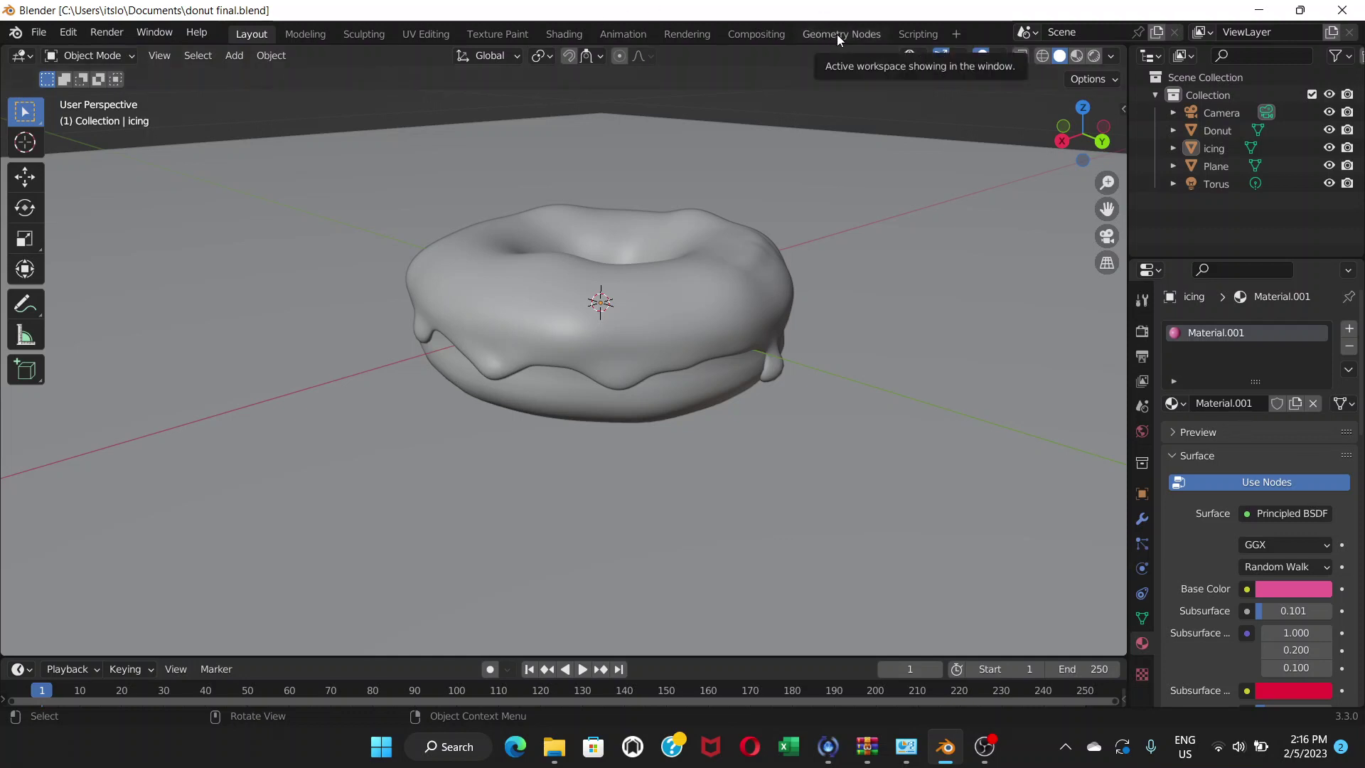
Switch to the Geometry Nodes workspace and extend the 3D viewport over the spreadsheet area to remove it.
click(957, 35)
mouse_move(957, 67)
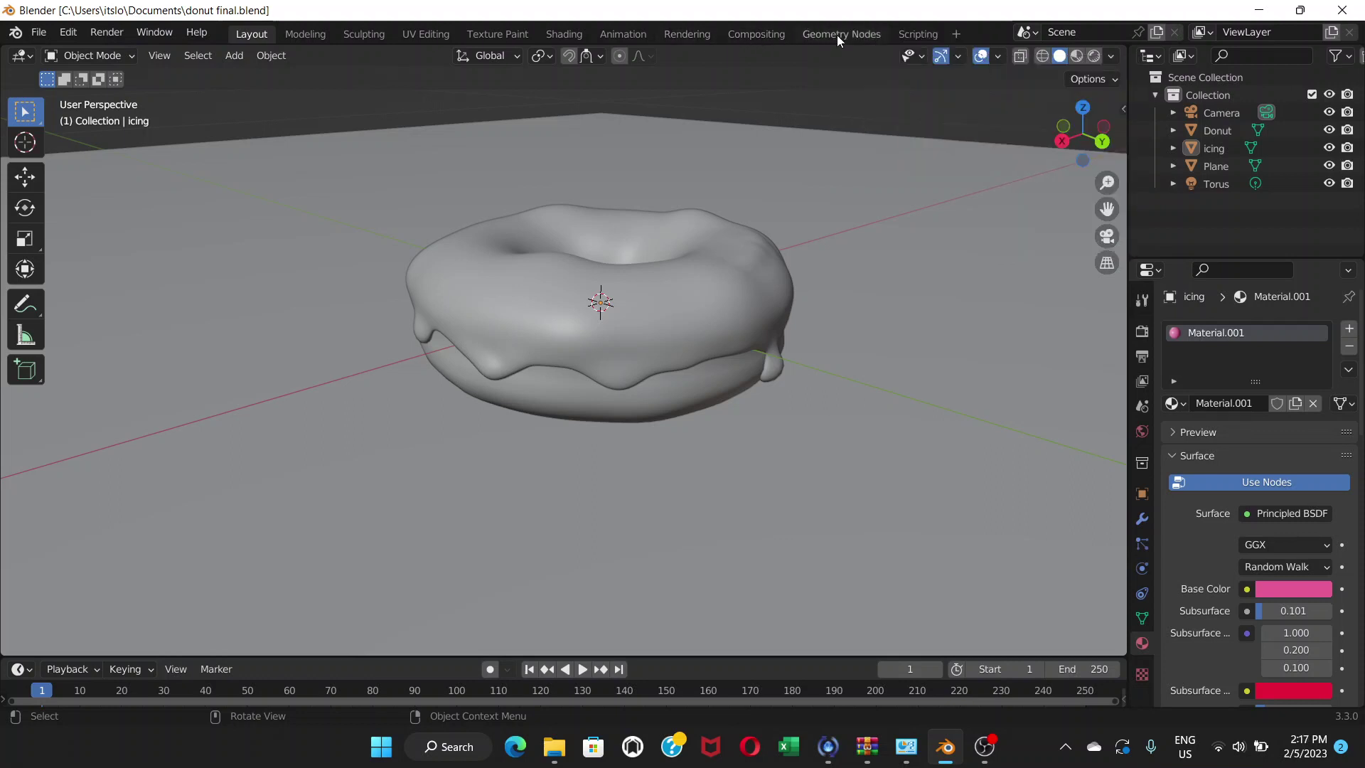
click(837, 36)
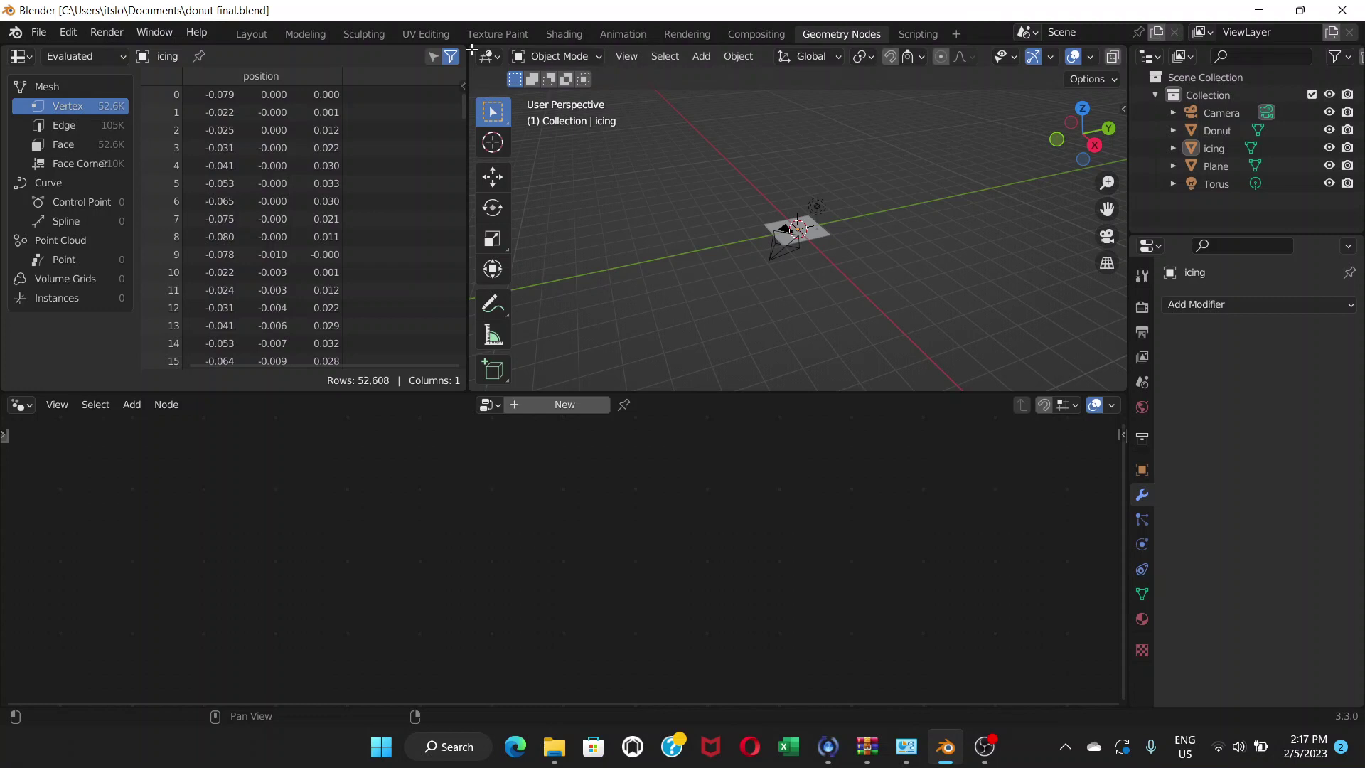
drag(471, 50, 428, 49)
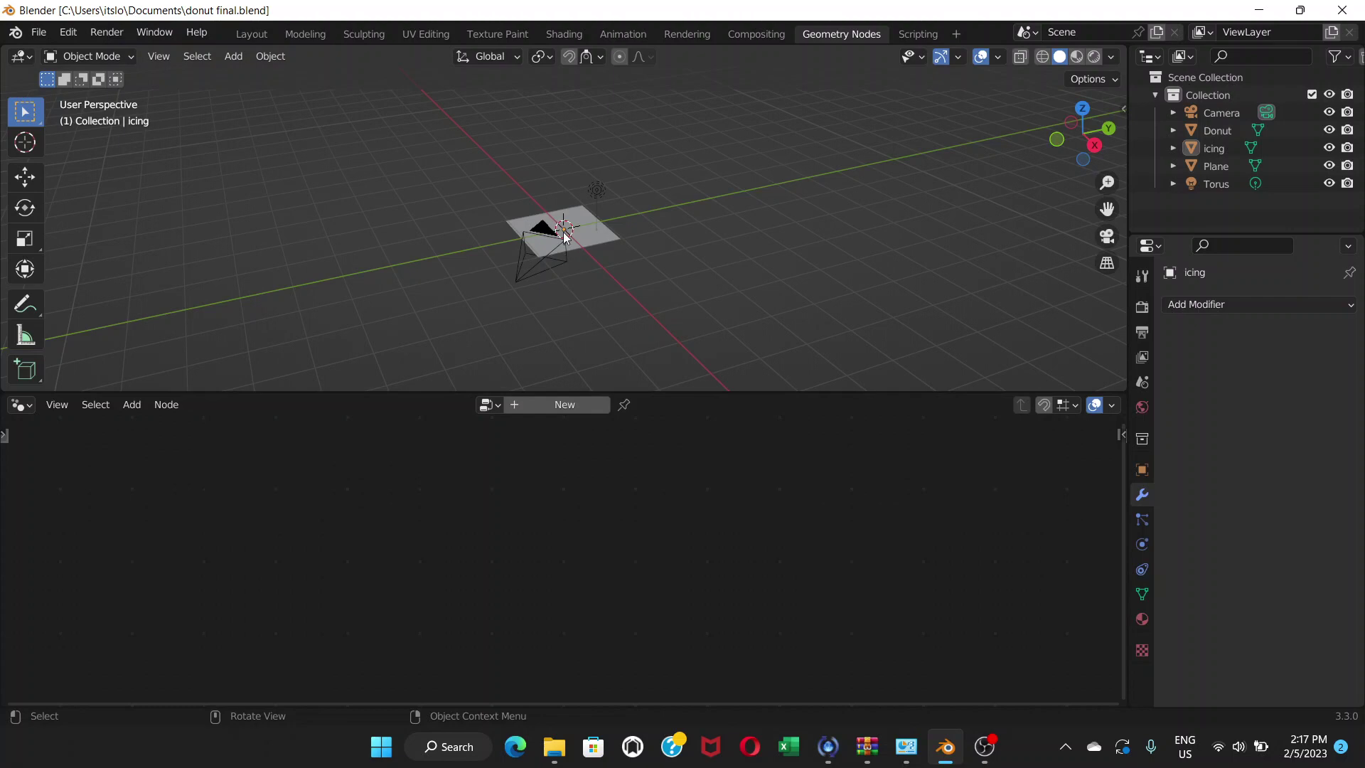
Select the donut's icing object and create a new geometry node tree for it.
scroll(564, 232, up, 10)
scroll(565, 232, up, 3)
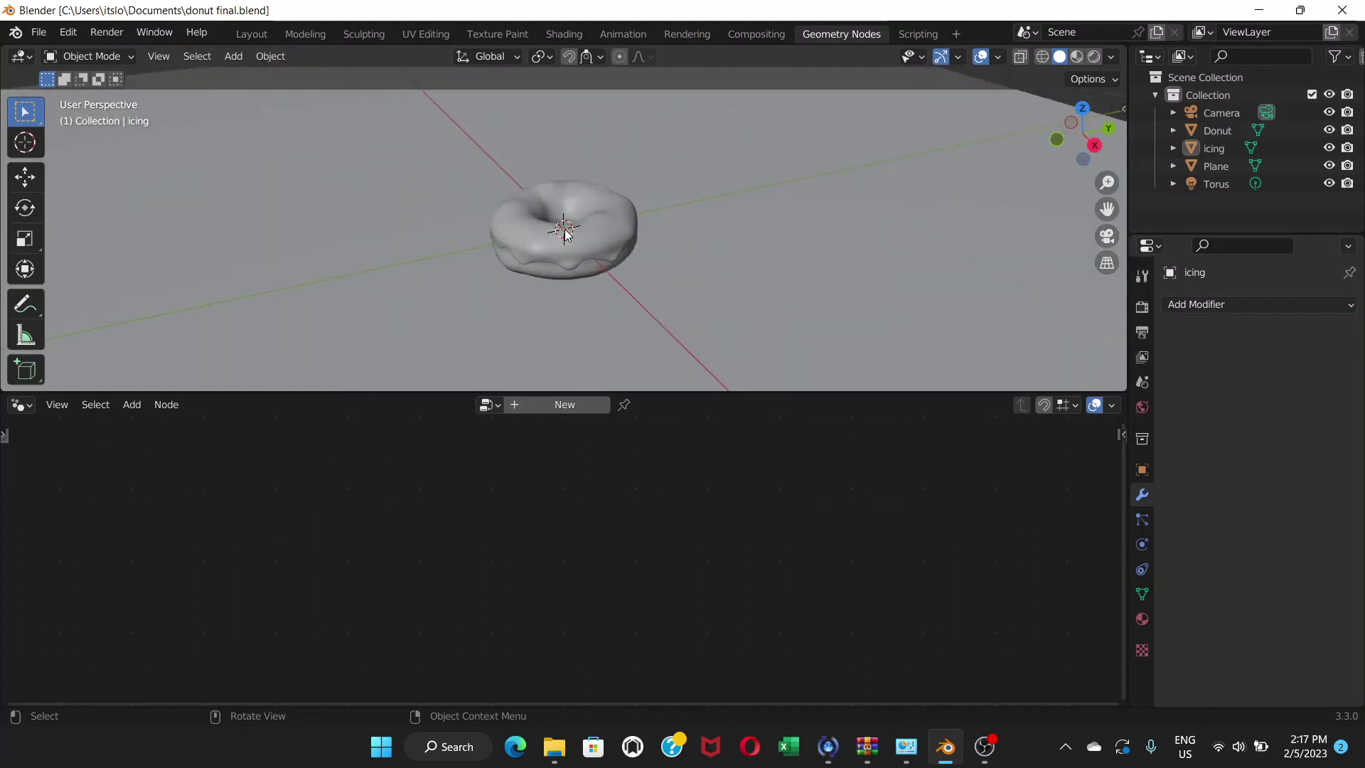
scroll(569, 233, up, 6)
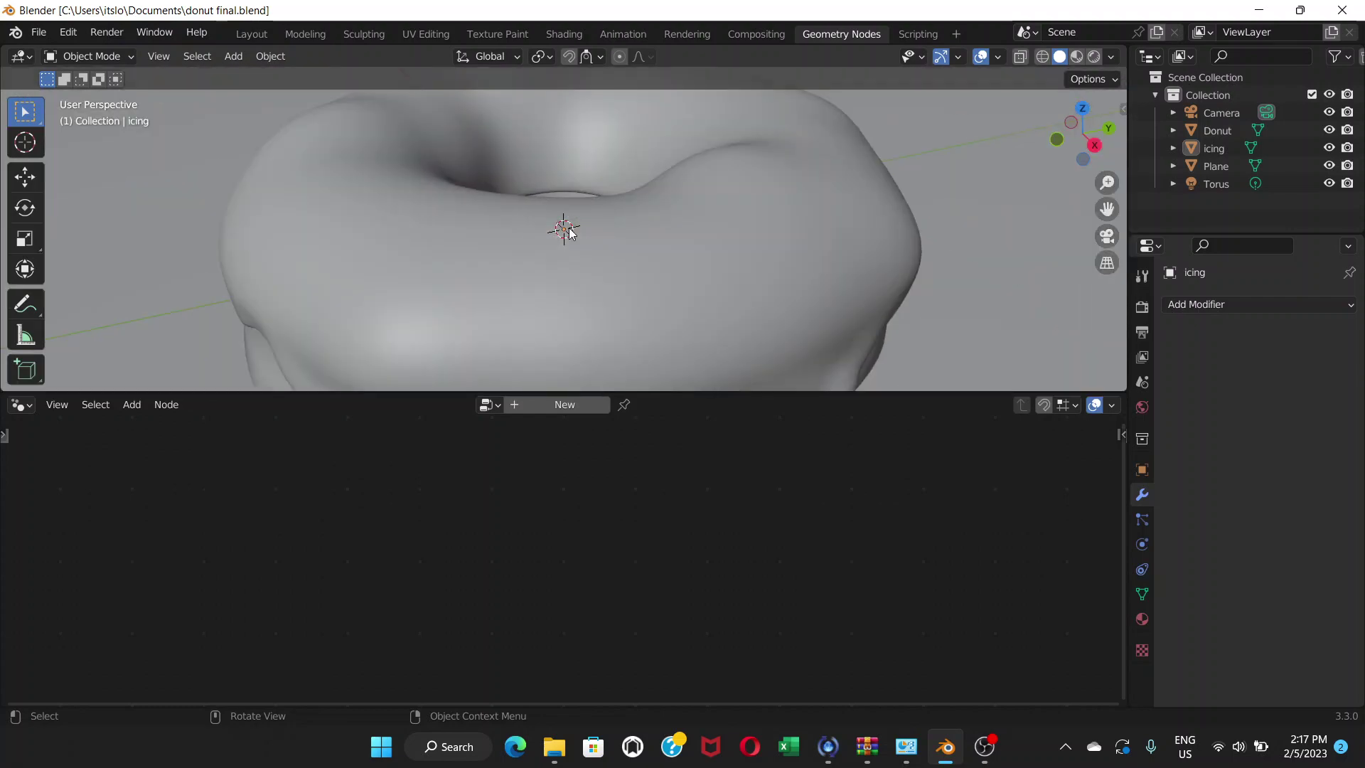
scroll(569, 232, down, 5)
middle_drag(569, 232, 598, 239)
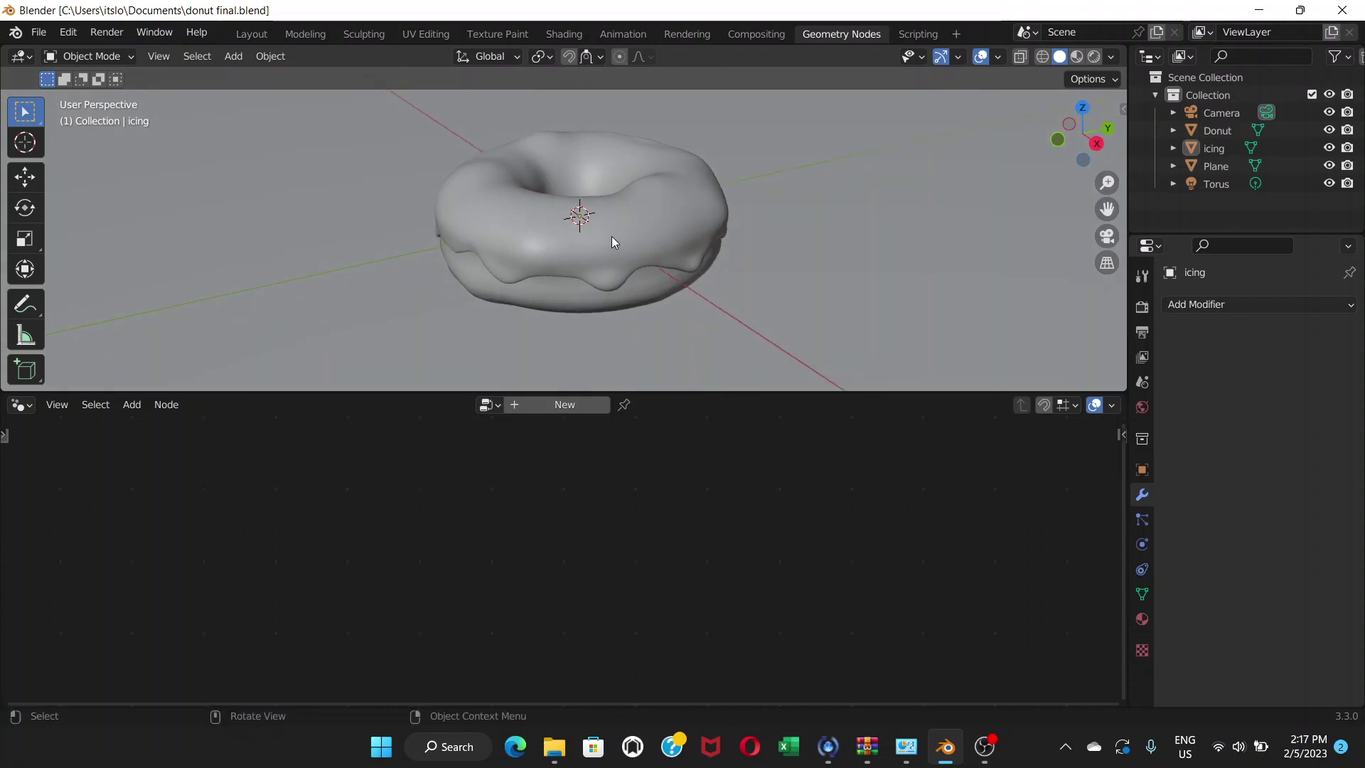
click(611, 241)
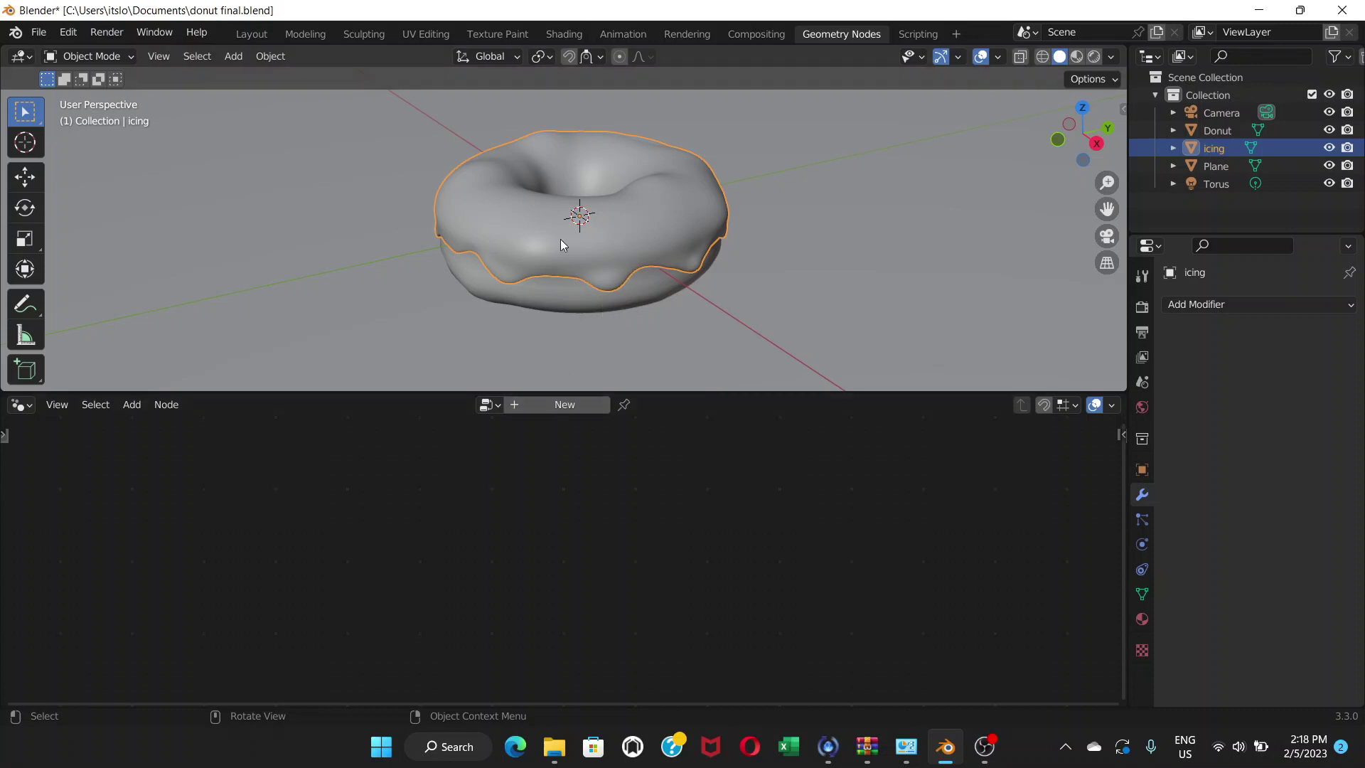
click(560, 409)
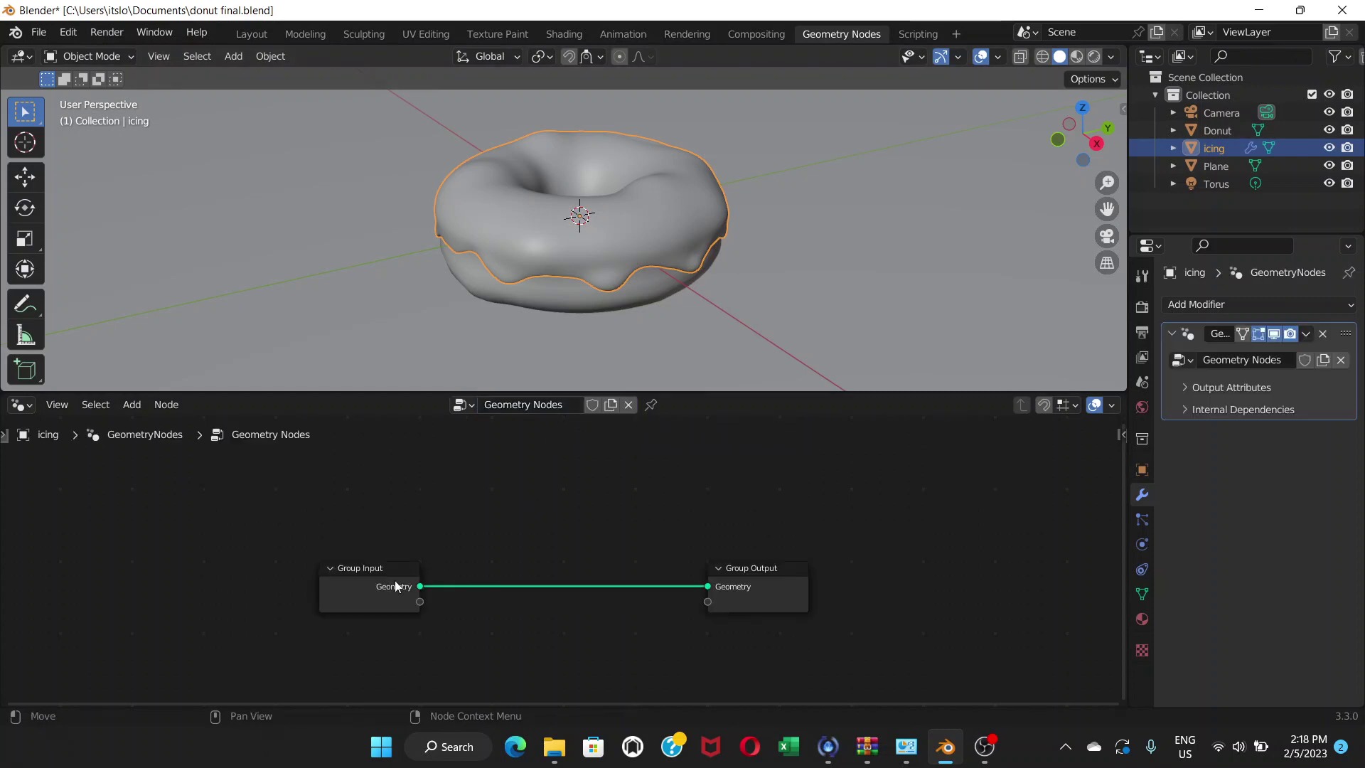
Spread the Group Input and Group Output nodes far apart at about the same height.
drag(384, 579, 318, 493)
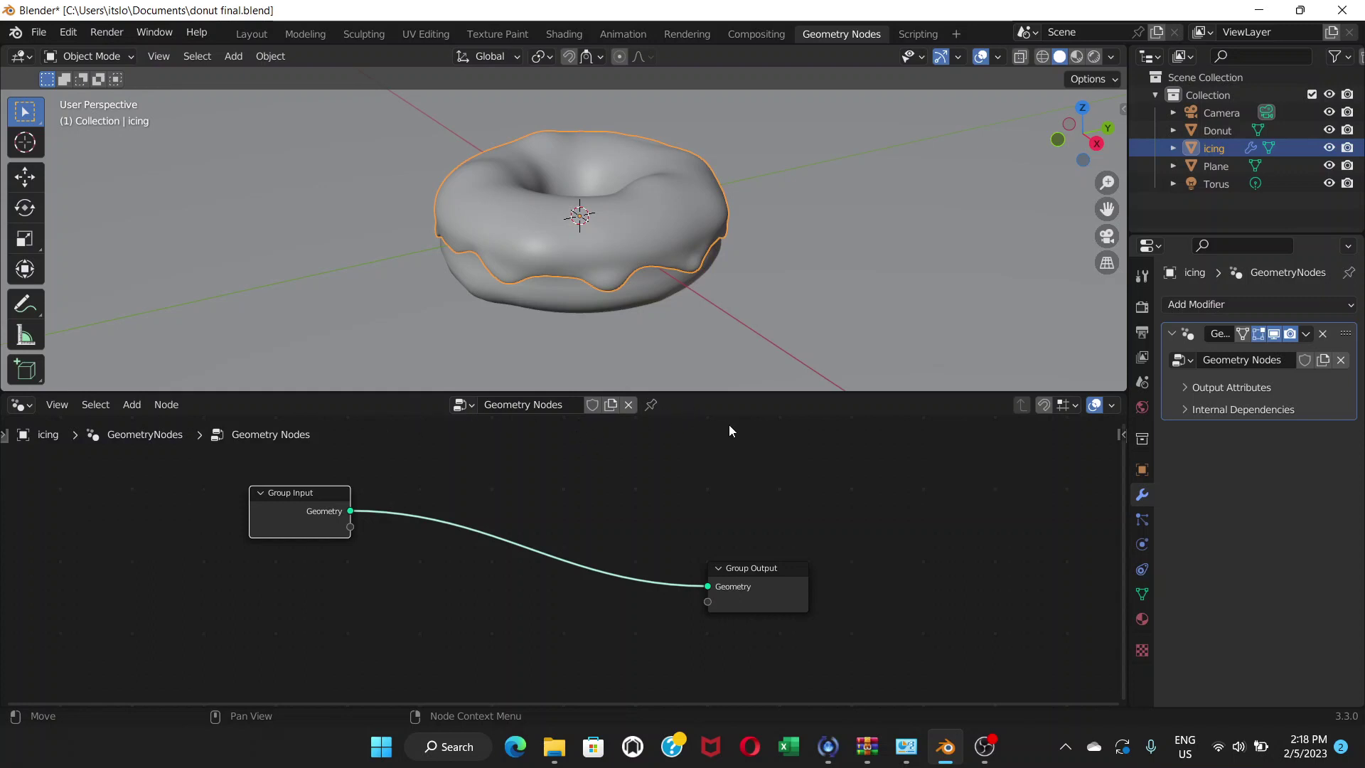
click(757, 569)
drag(756, 569, 952, 484)
scroll(697, 515, up, 2)
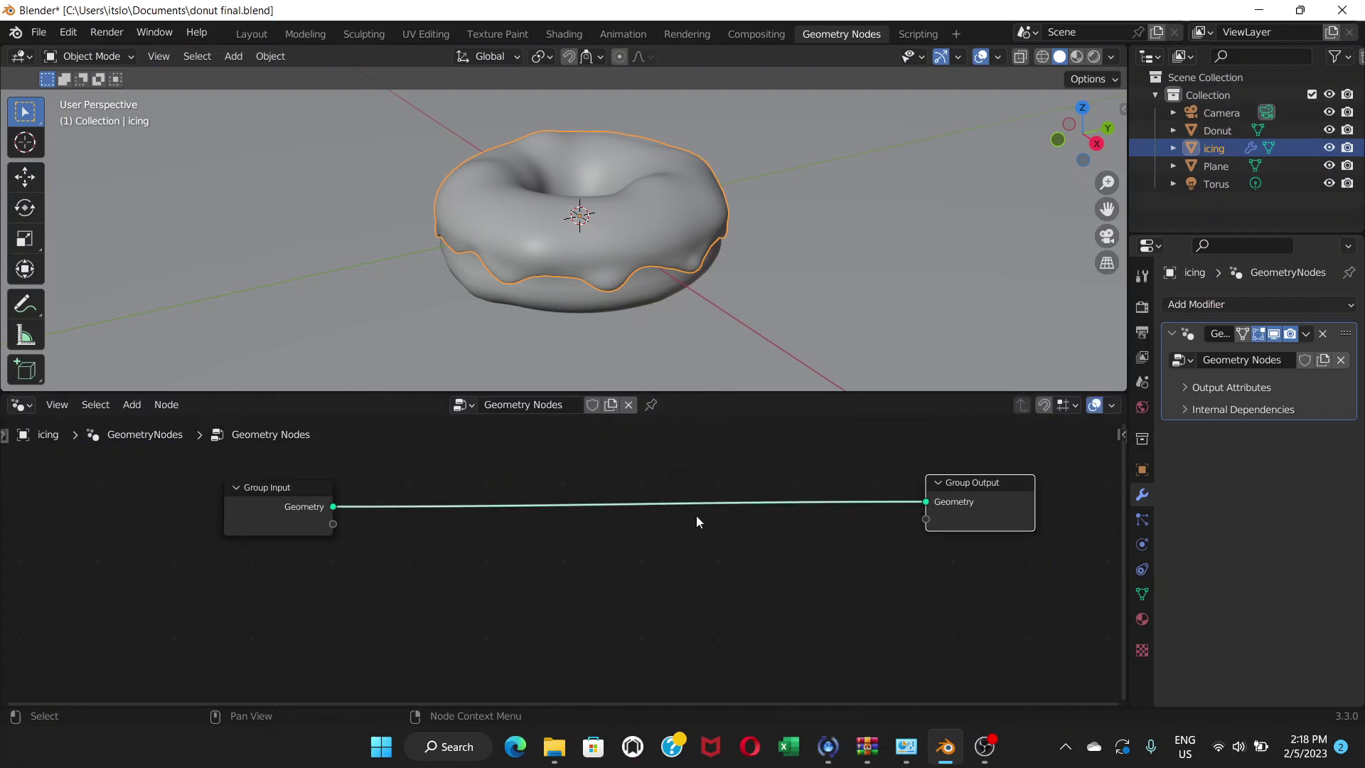
scroll(697, 514, down, 1)
scroll(697, 514, down, 2)
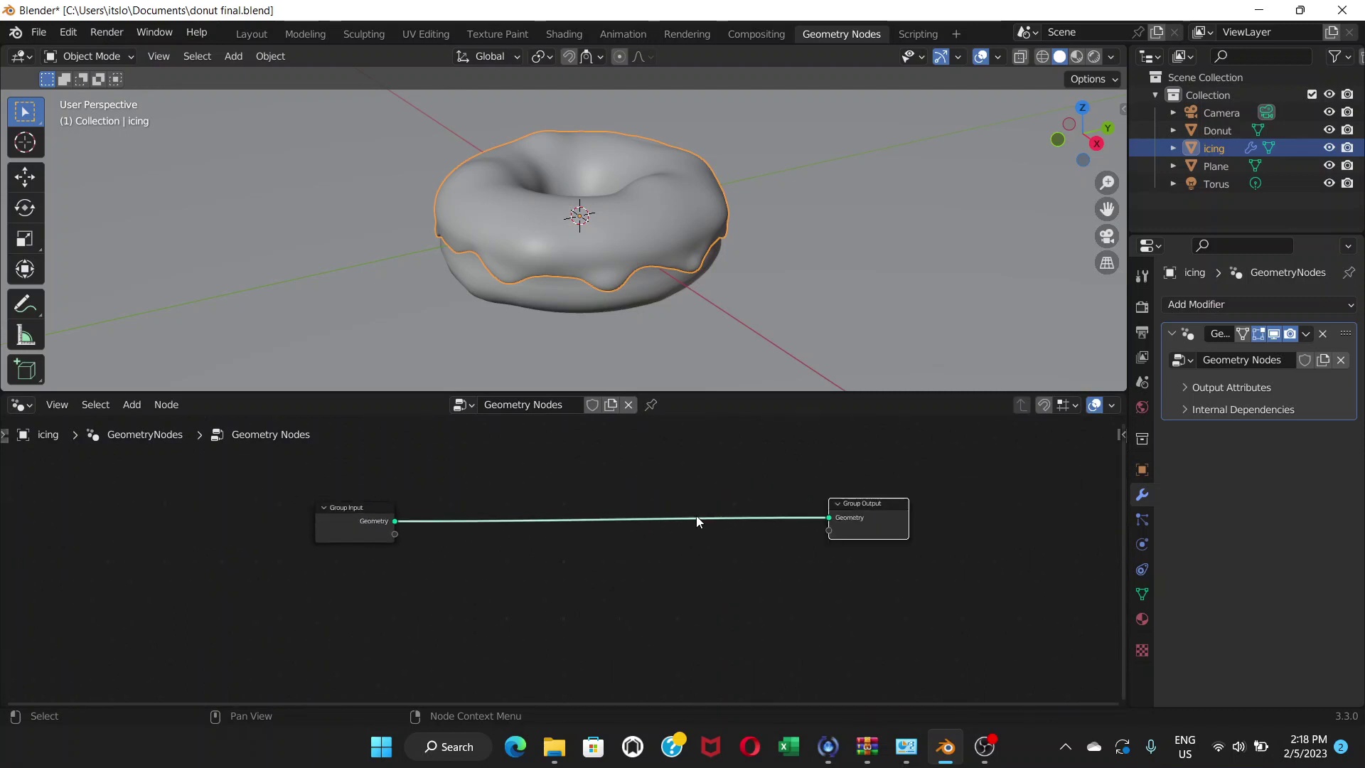
scroll(835, 511, up, 1)
mouse_move(893, 494)
middle_down()
mouse_move(842, 493)
mouse_move(947, 481)
mouse_move(897, 490)
middle_up()
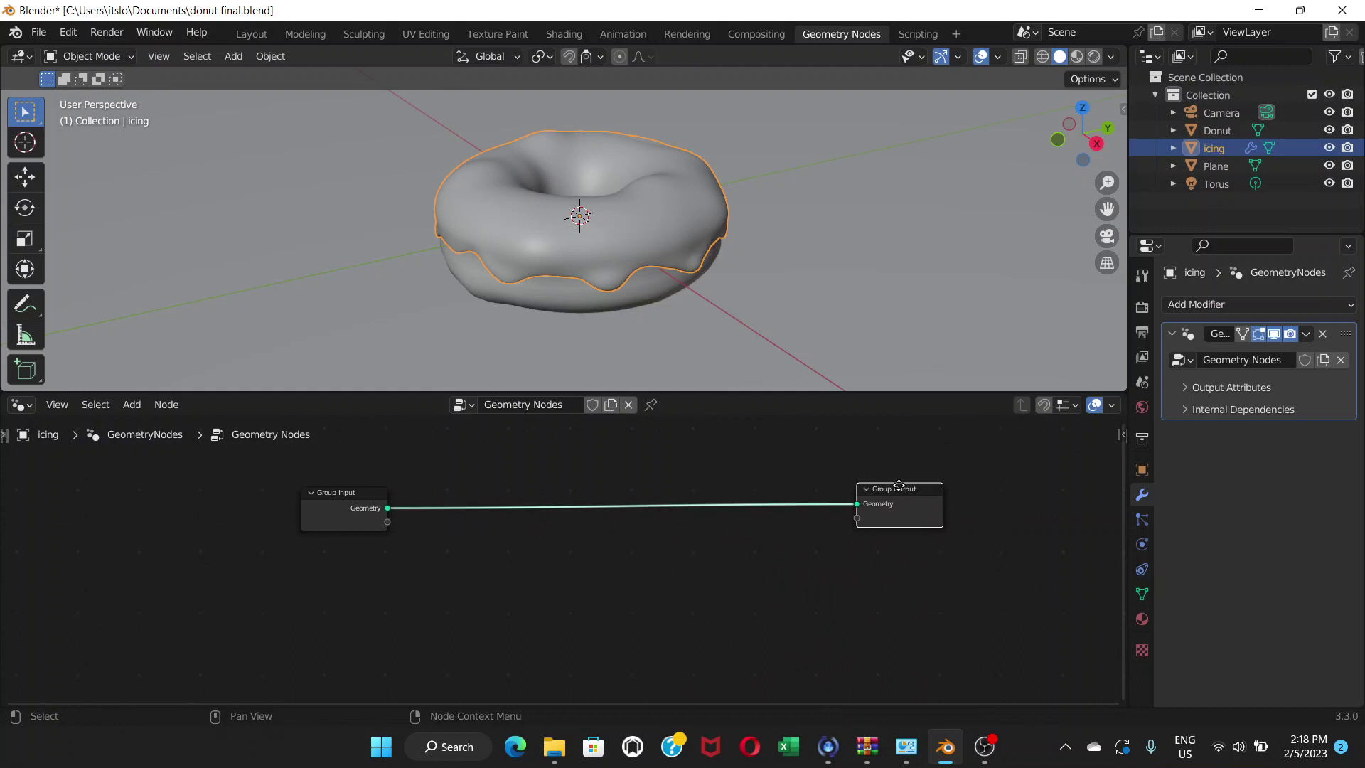
scroll(613, 506, up, 1)
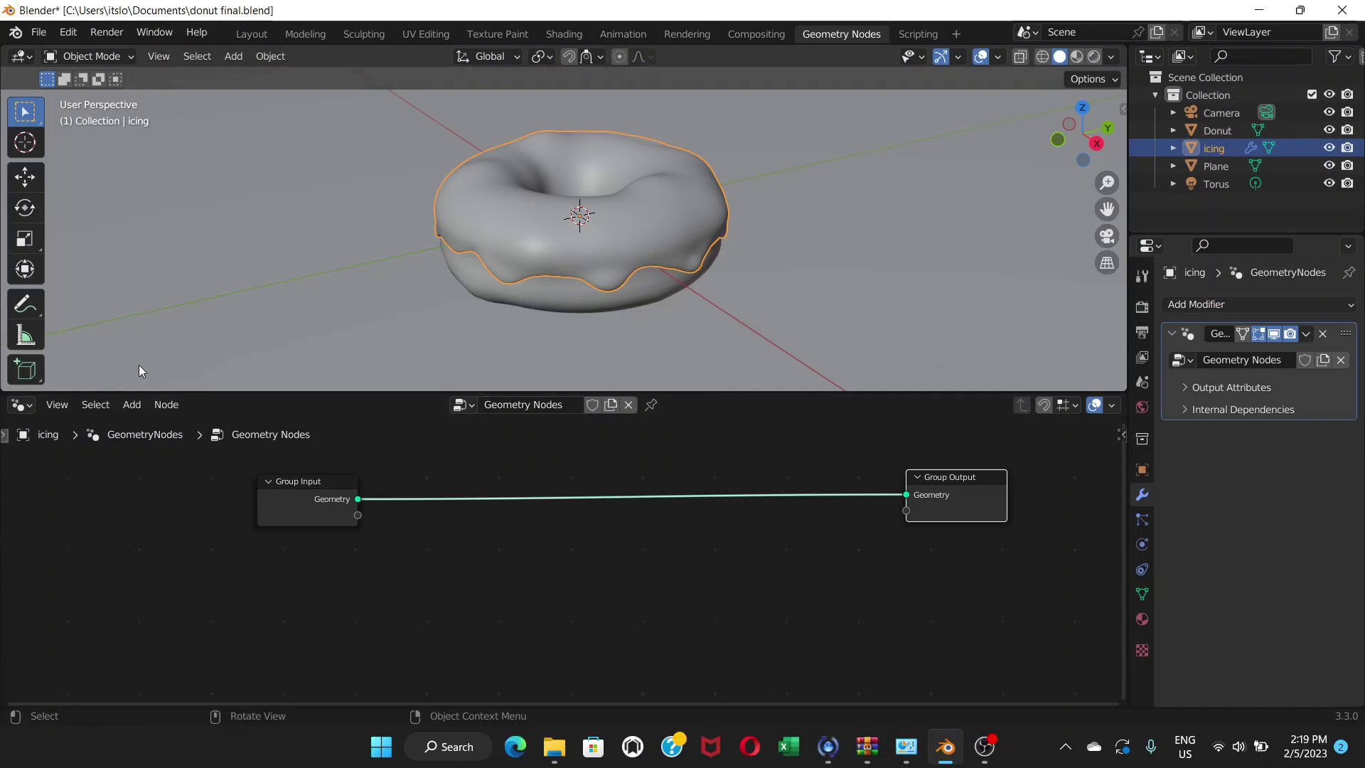
Insert a Distribute Points on Faces node into the link between Group Input and Group Output, placing it nearer Group Input.
click(134, 409)
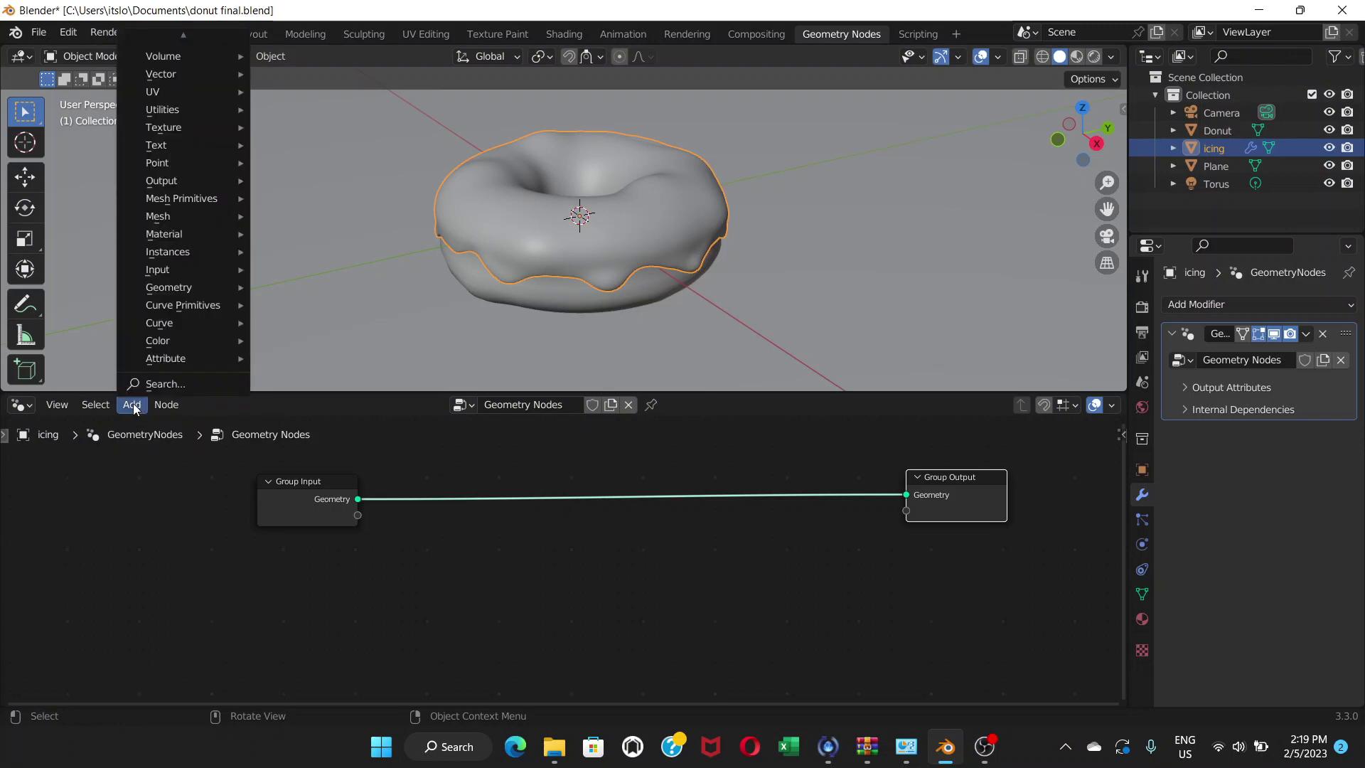
mouse_move(179, 128)
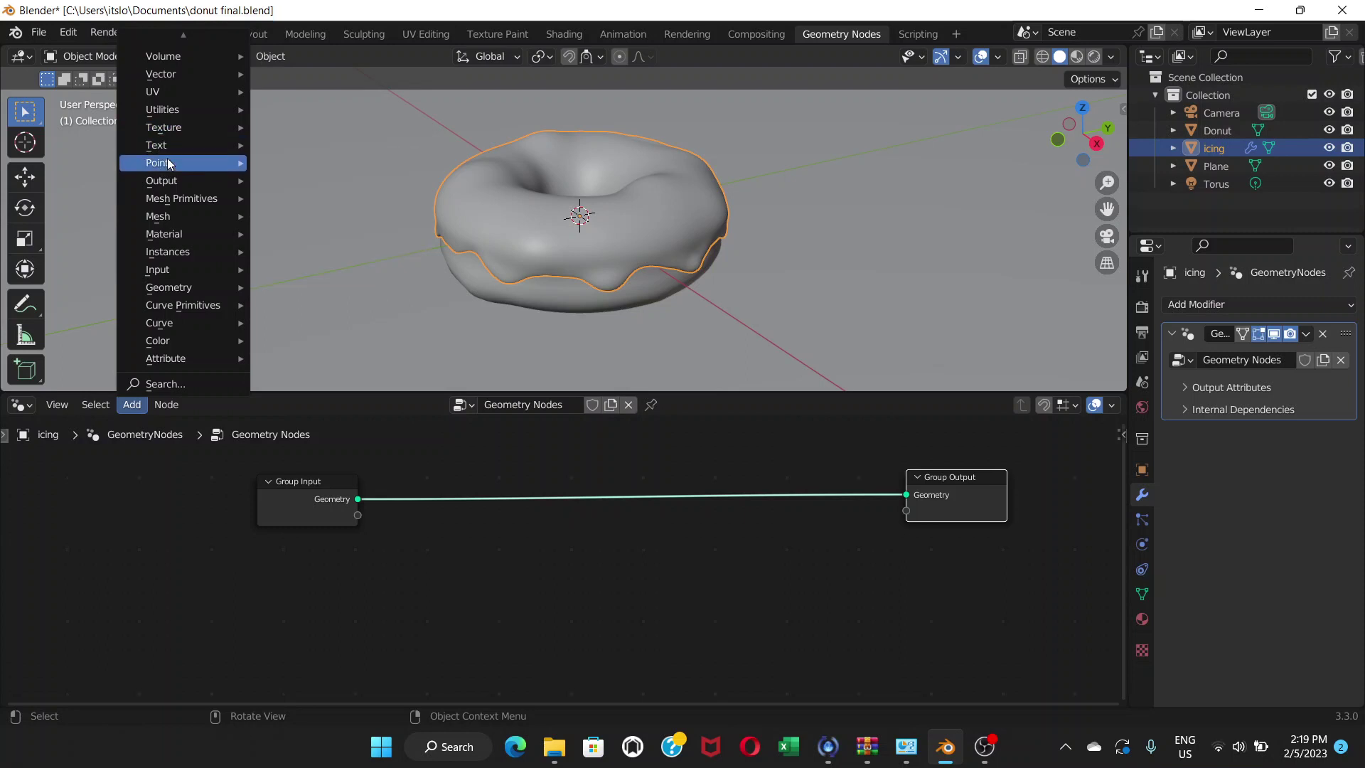
mouse_move(172, 163)
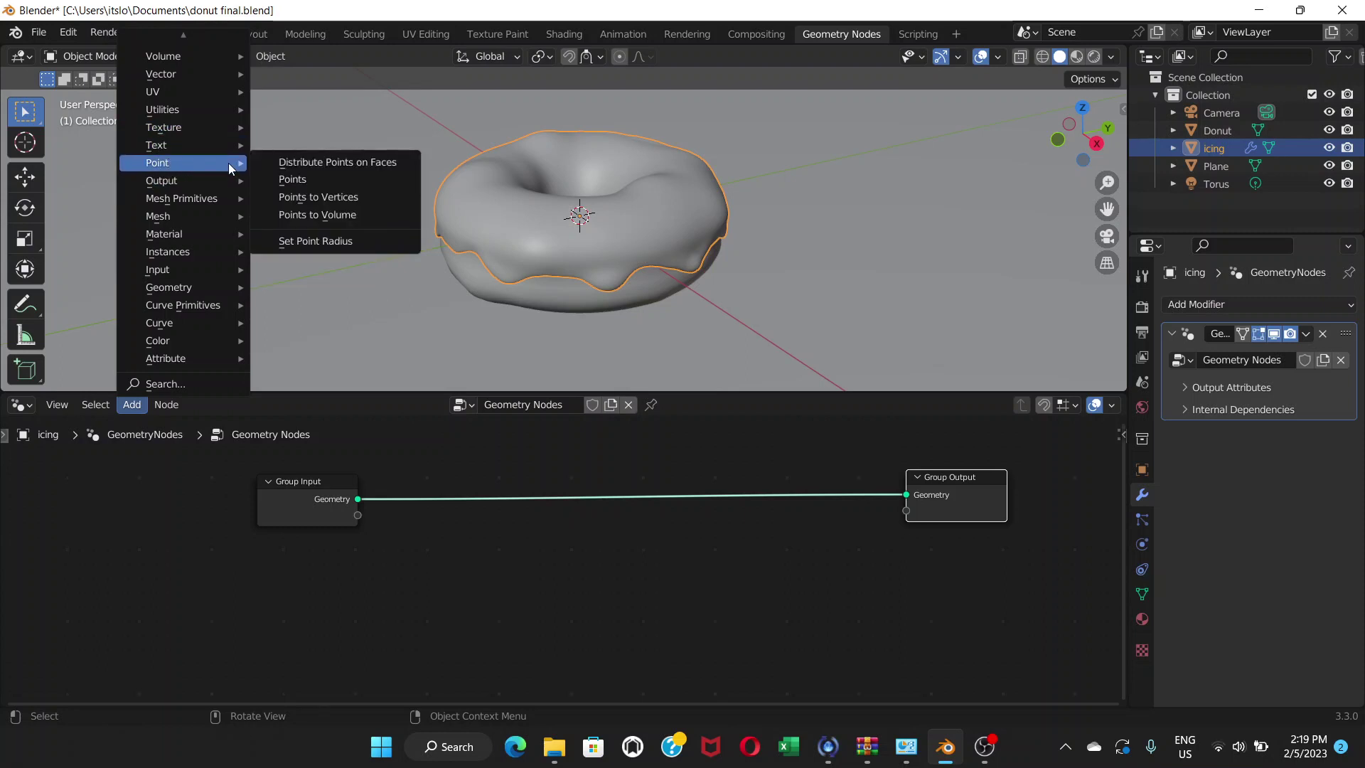
click(307, 164)
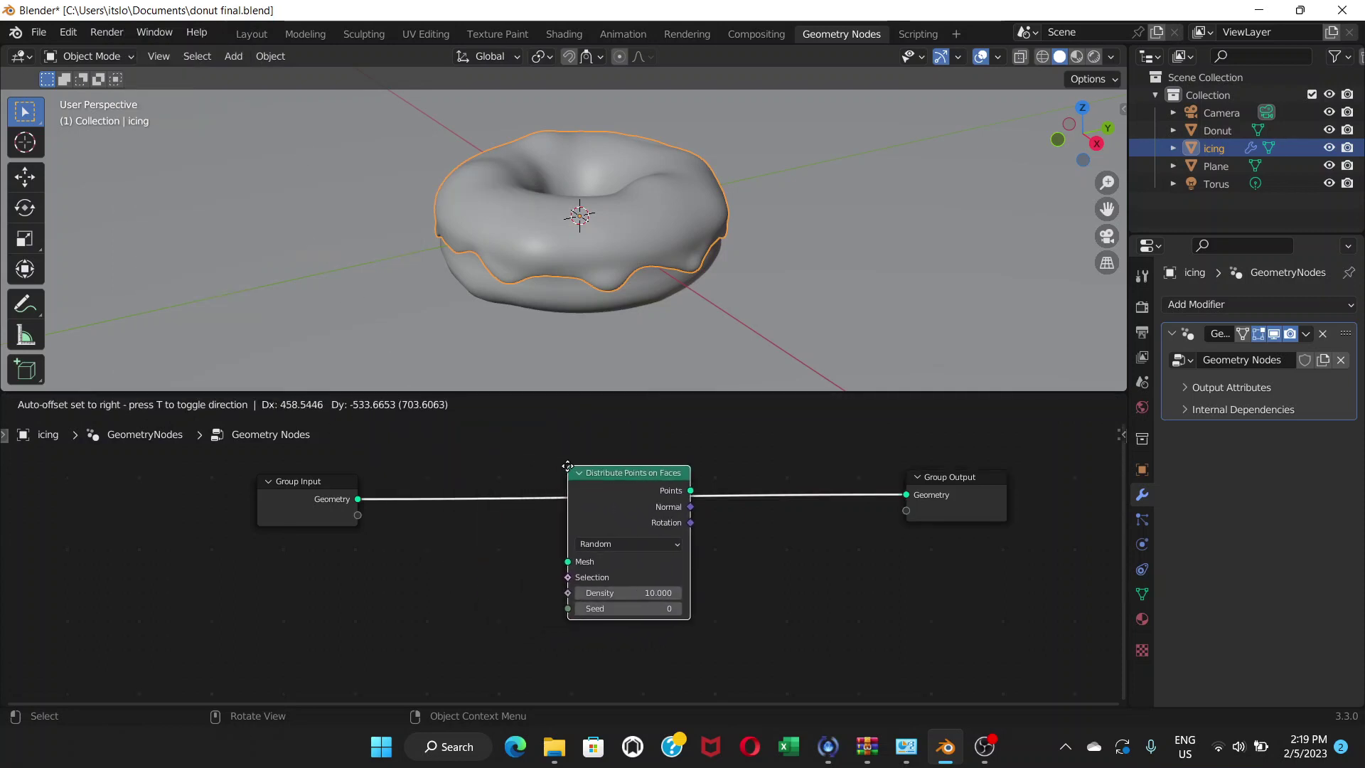
click(570, 466)
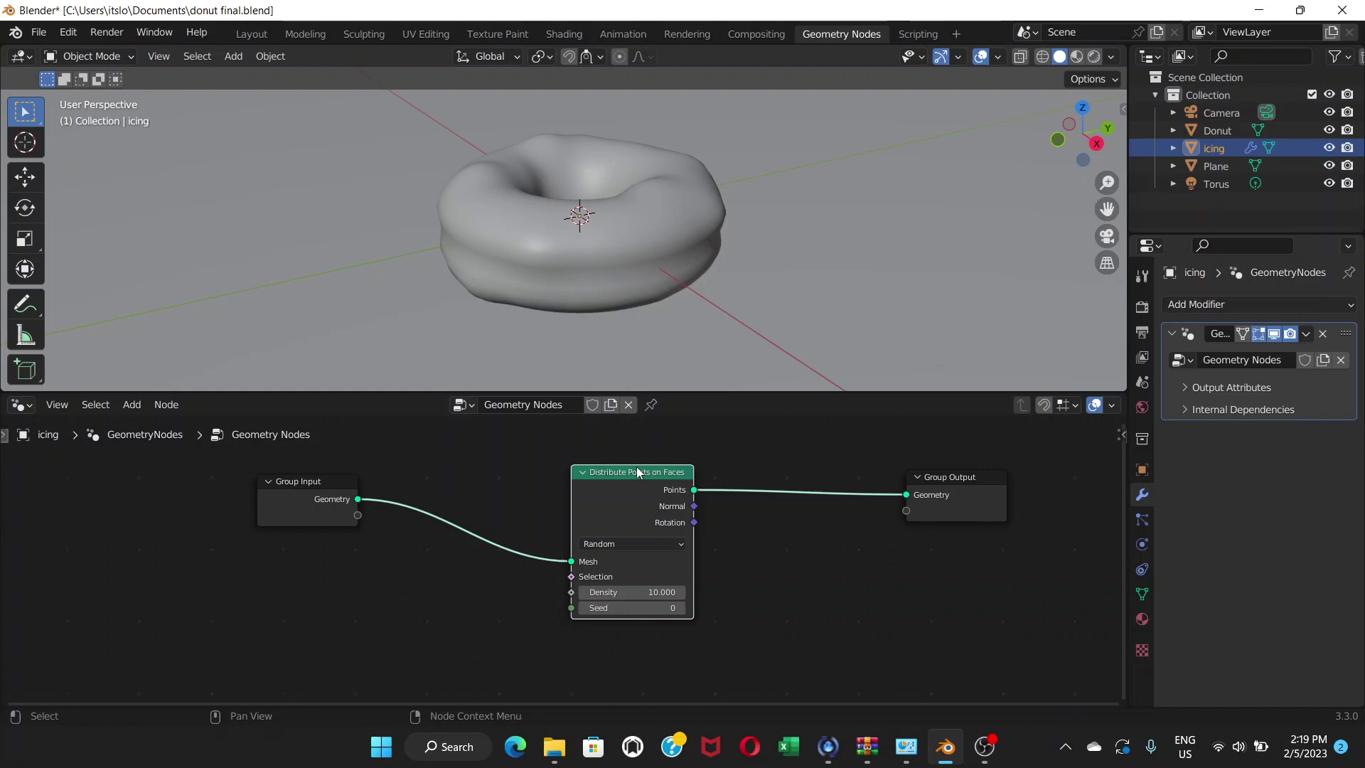
drag(641, 471, 640, 502)
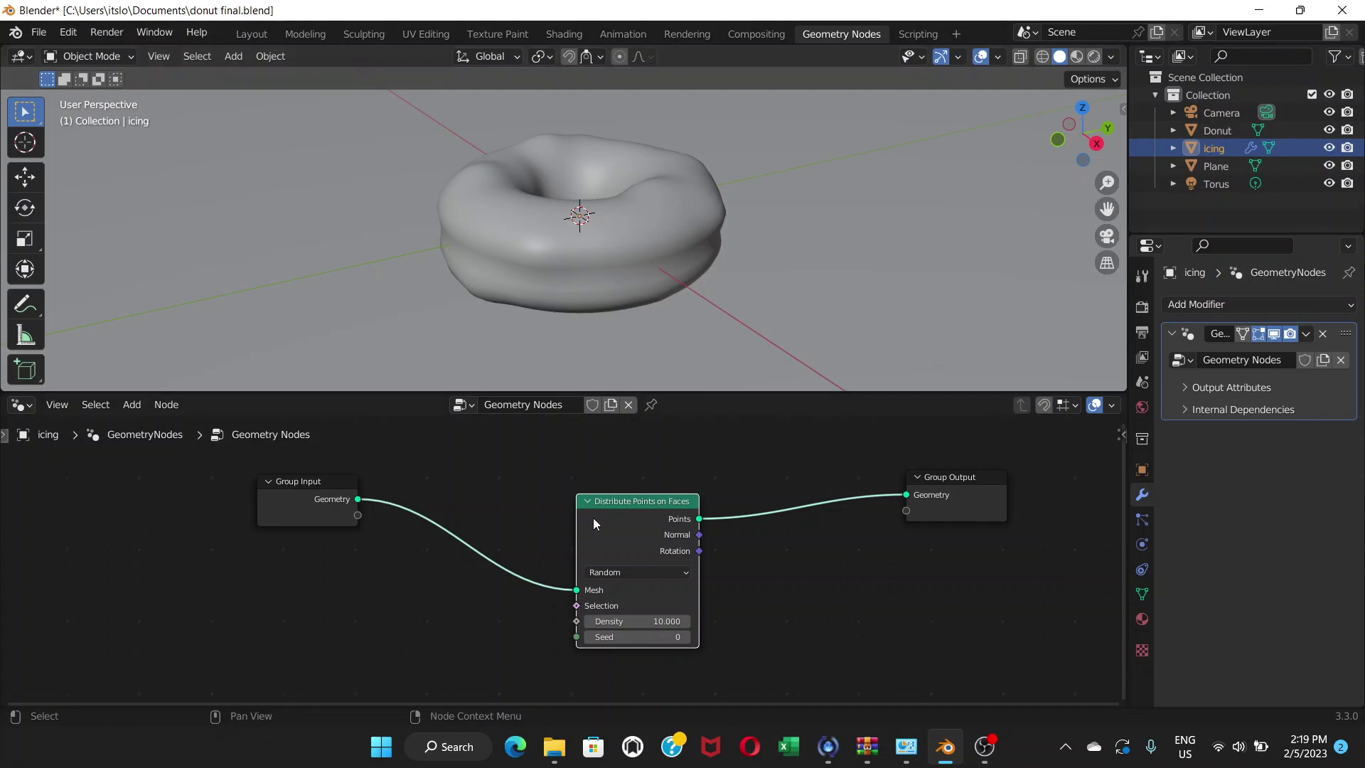
drag(611, 503, 580, 524)
drag(576, 526, 507, 501)
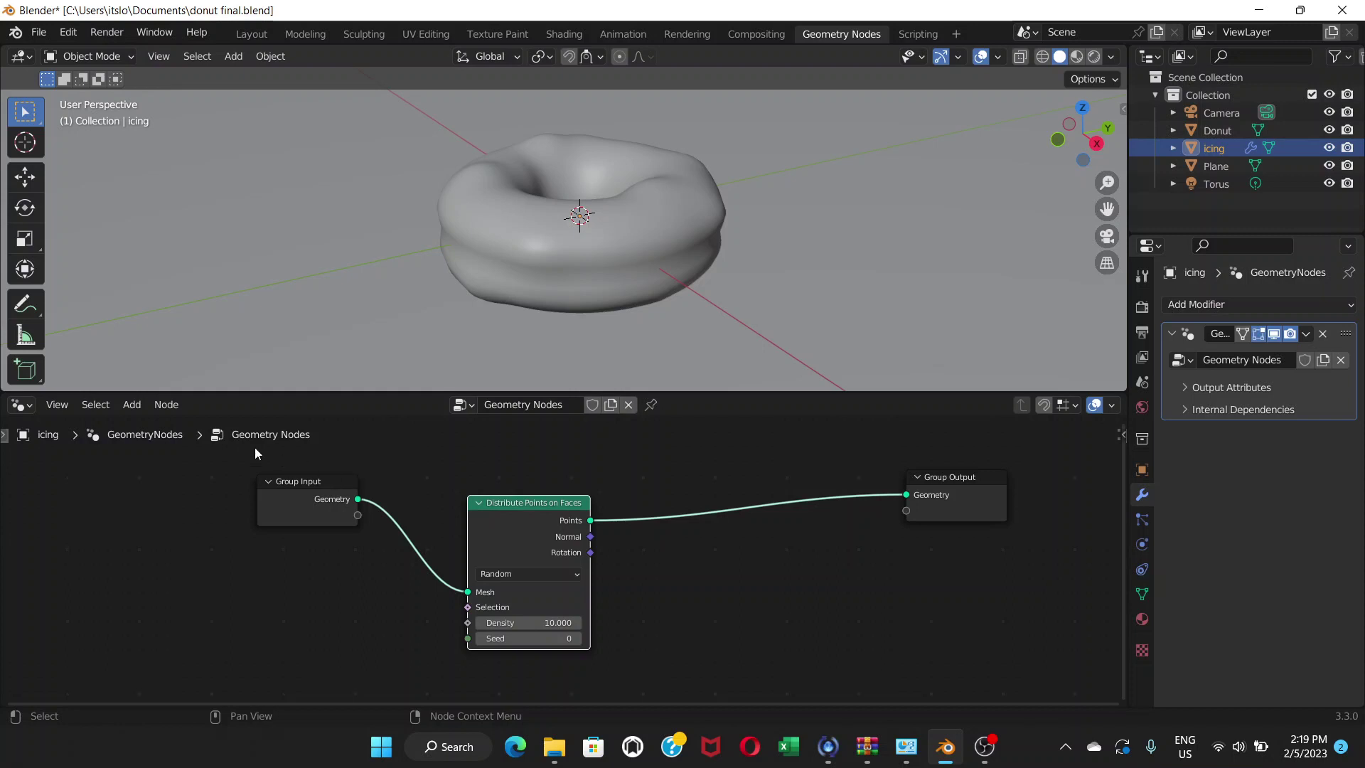
Insert a Join Geometry node into the link between Distribute Points on Faces and Group Output.
click(138, 406)
click(128, 407)
mouse_move(168, 285)
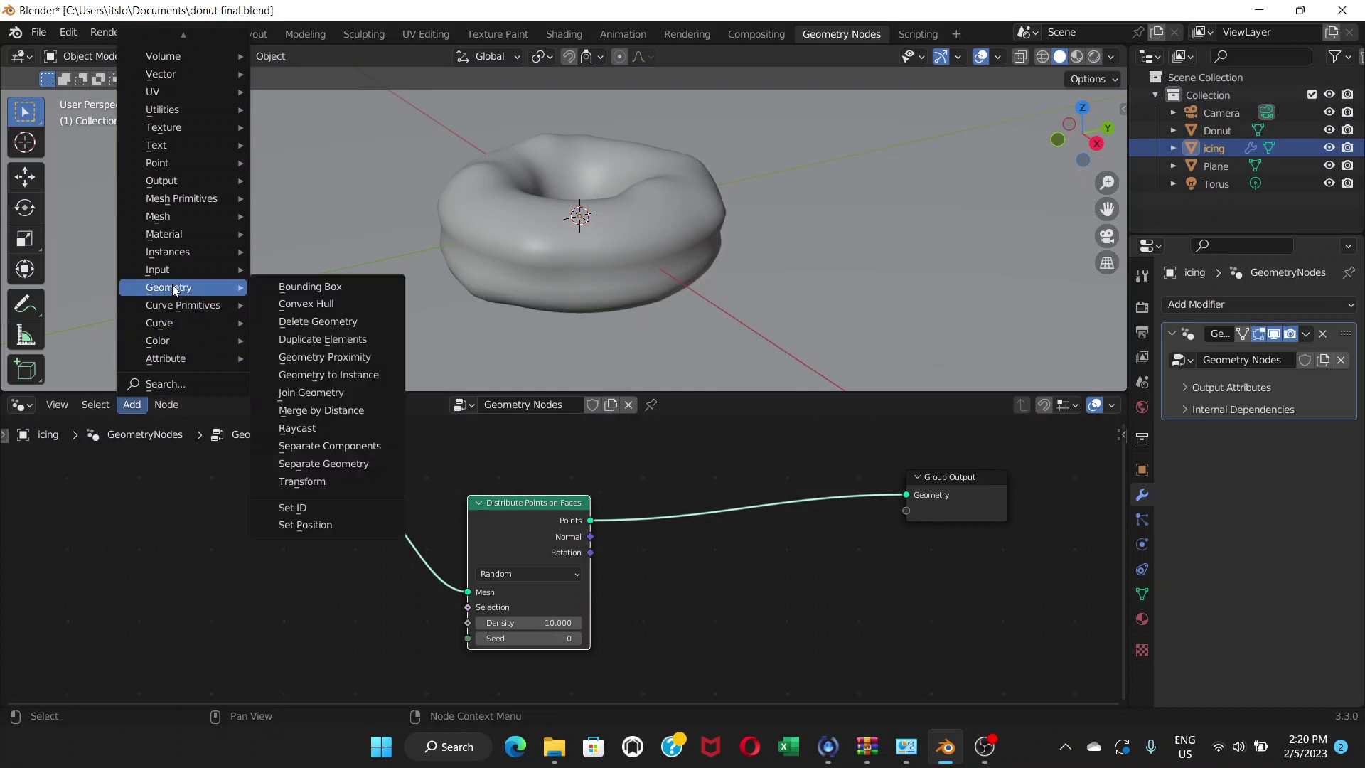
click(301, 398)
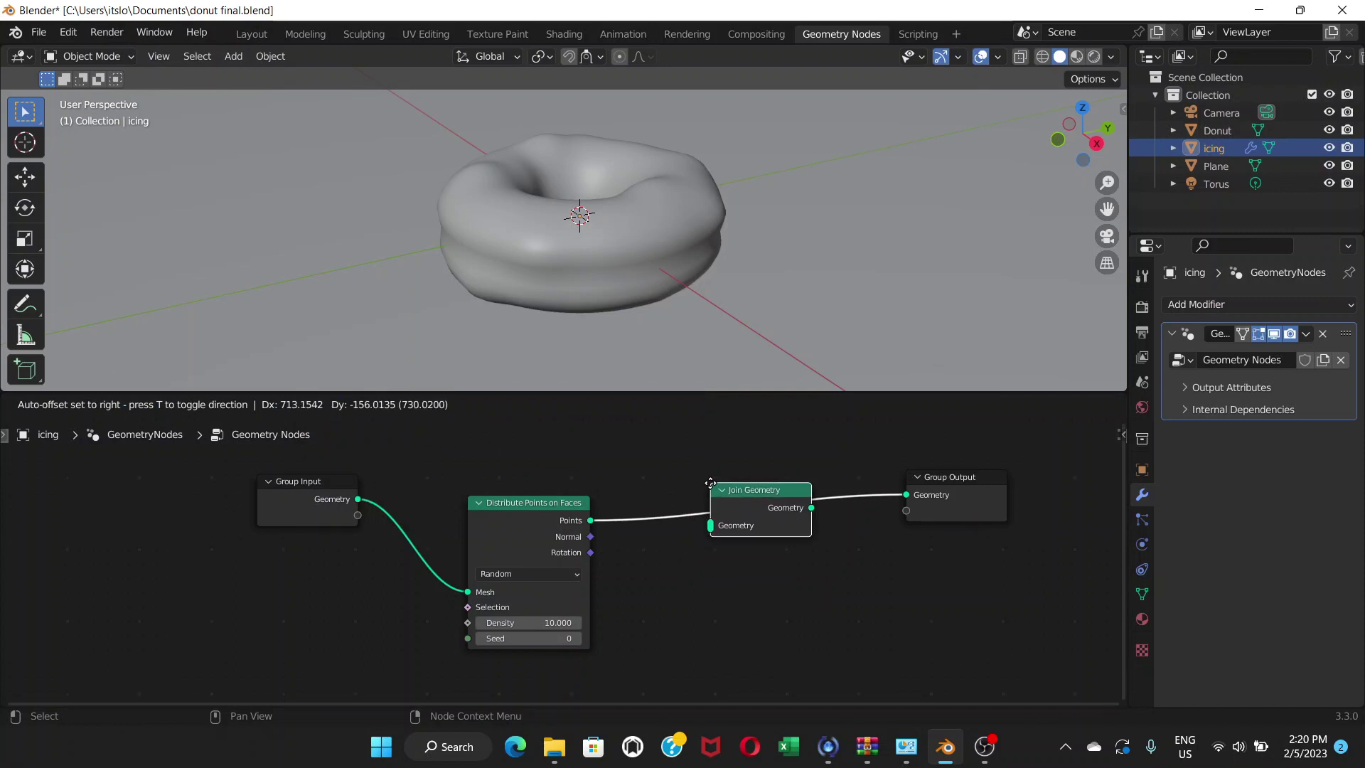
click(710, 483)
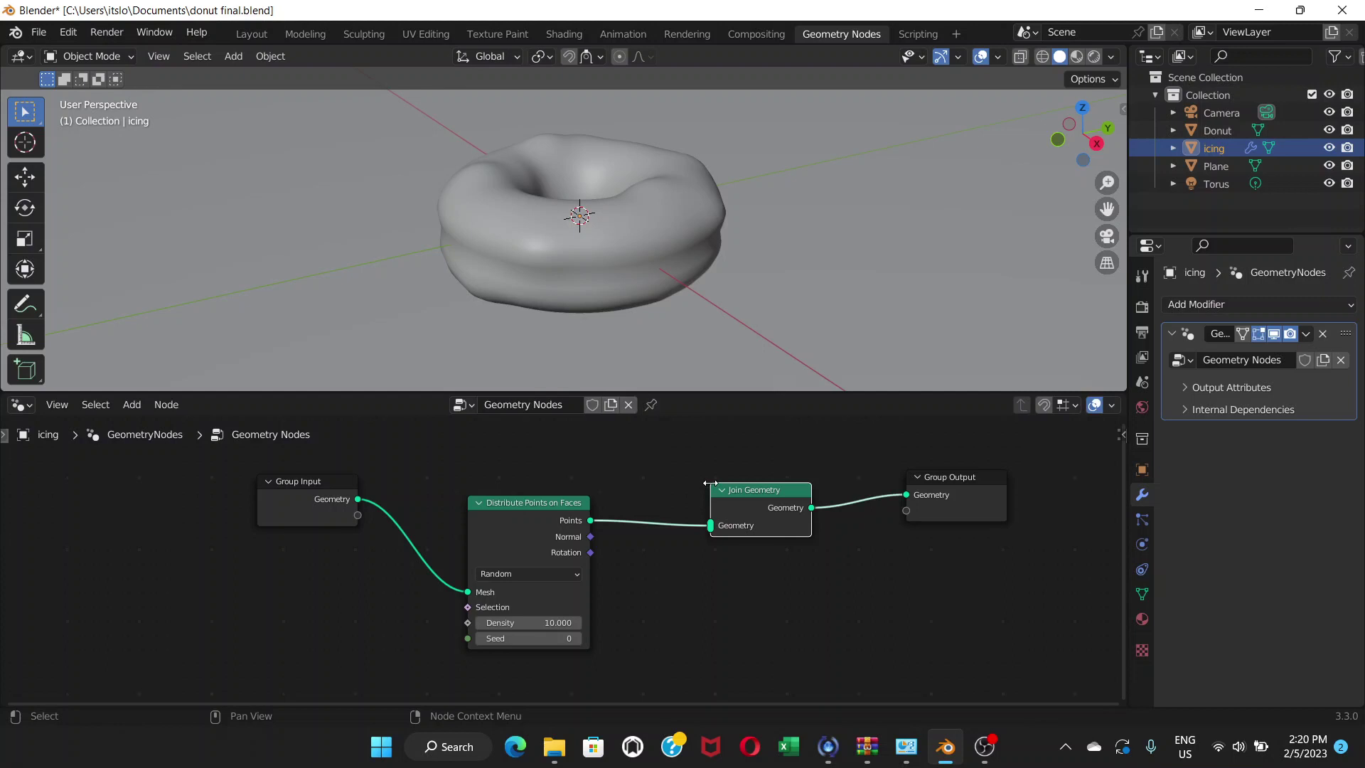
Move Distribute Points on Faces slightly lower and link the Group Input geometry directly to Join Geometry as well.
drag(557, 501, 558, 543)
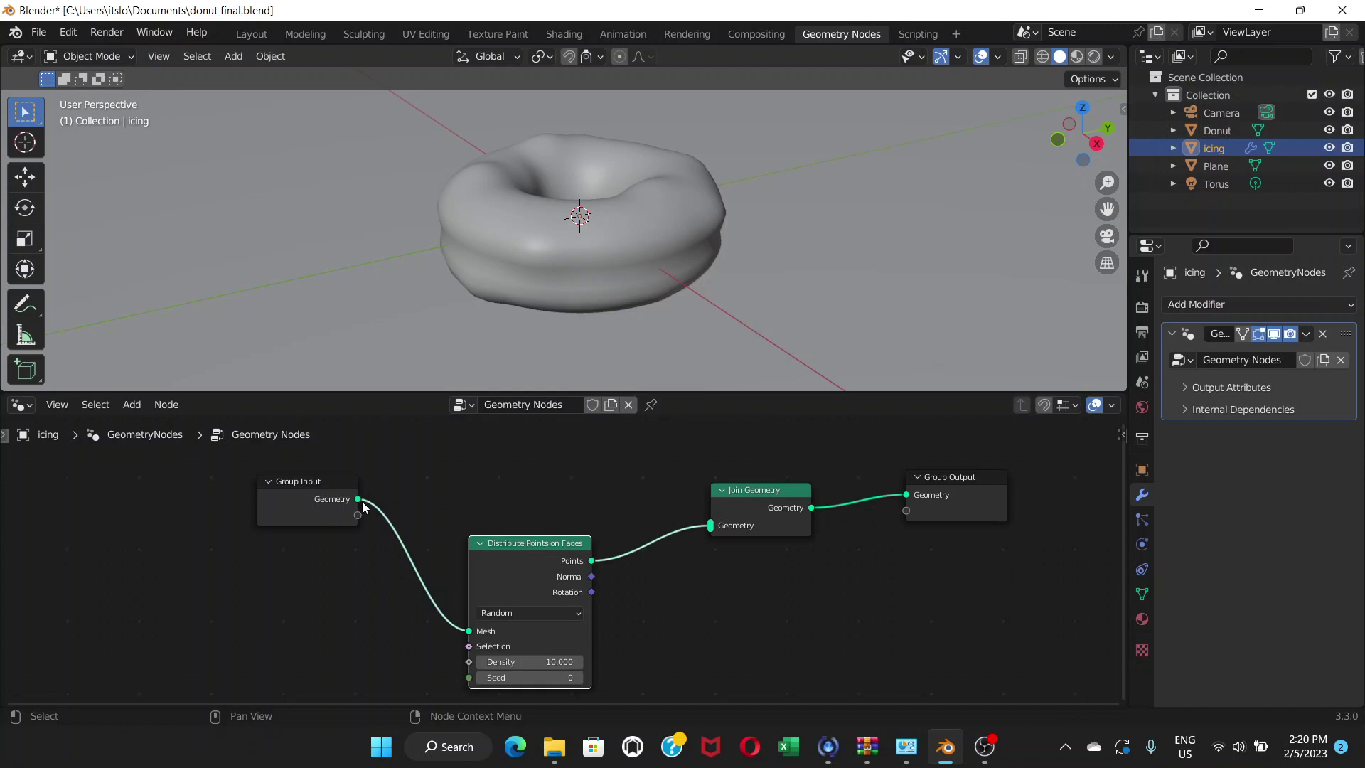
drag(360, 498, 704, 526)
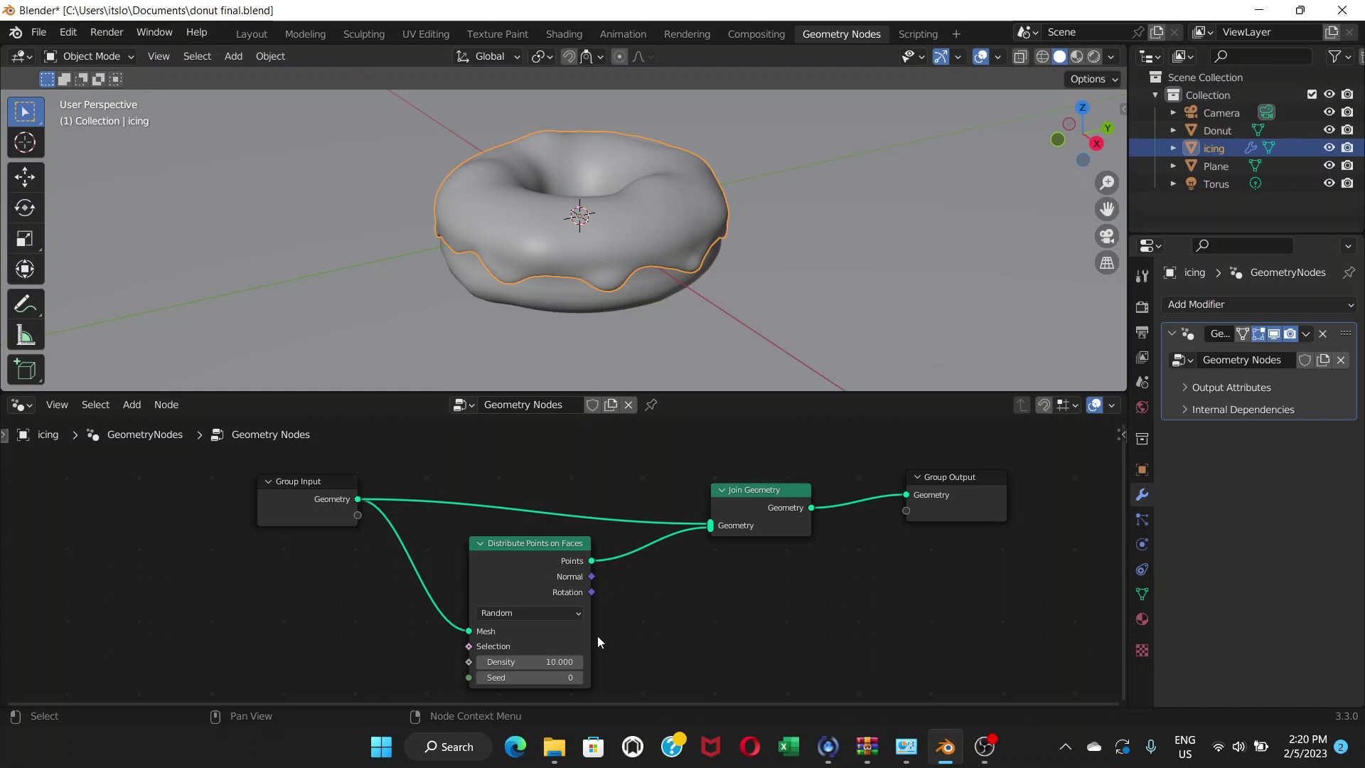
drag(522, 551, 515, 544)
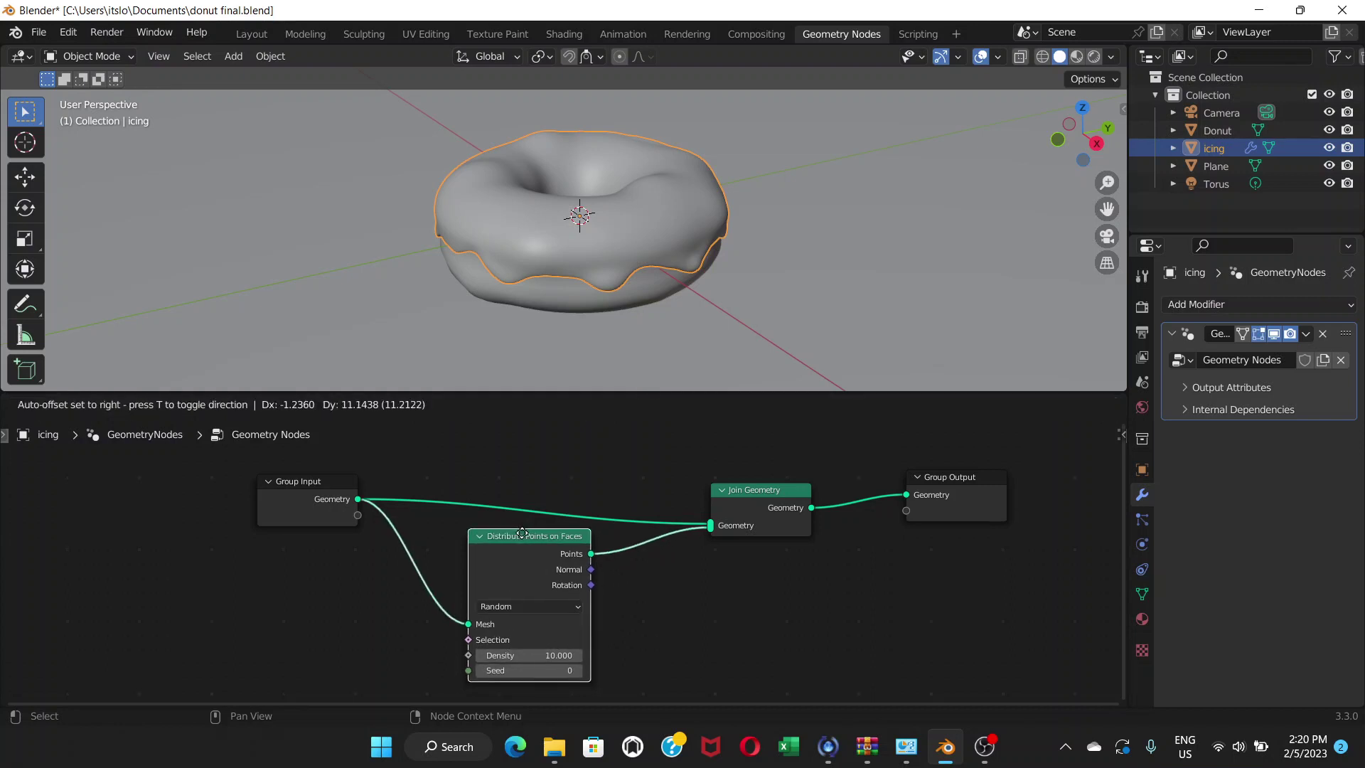
Set the Distribute Points on Faces density to 1000, lower it to 834, and shift the node slightly.
scroll(550, 629, up, 1)
scroll(623, 625, down, 1)
middle_drag(623, 625, 641, 558)
scroll(594, 575, up, 2)
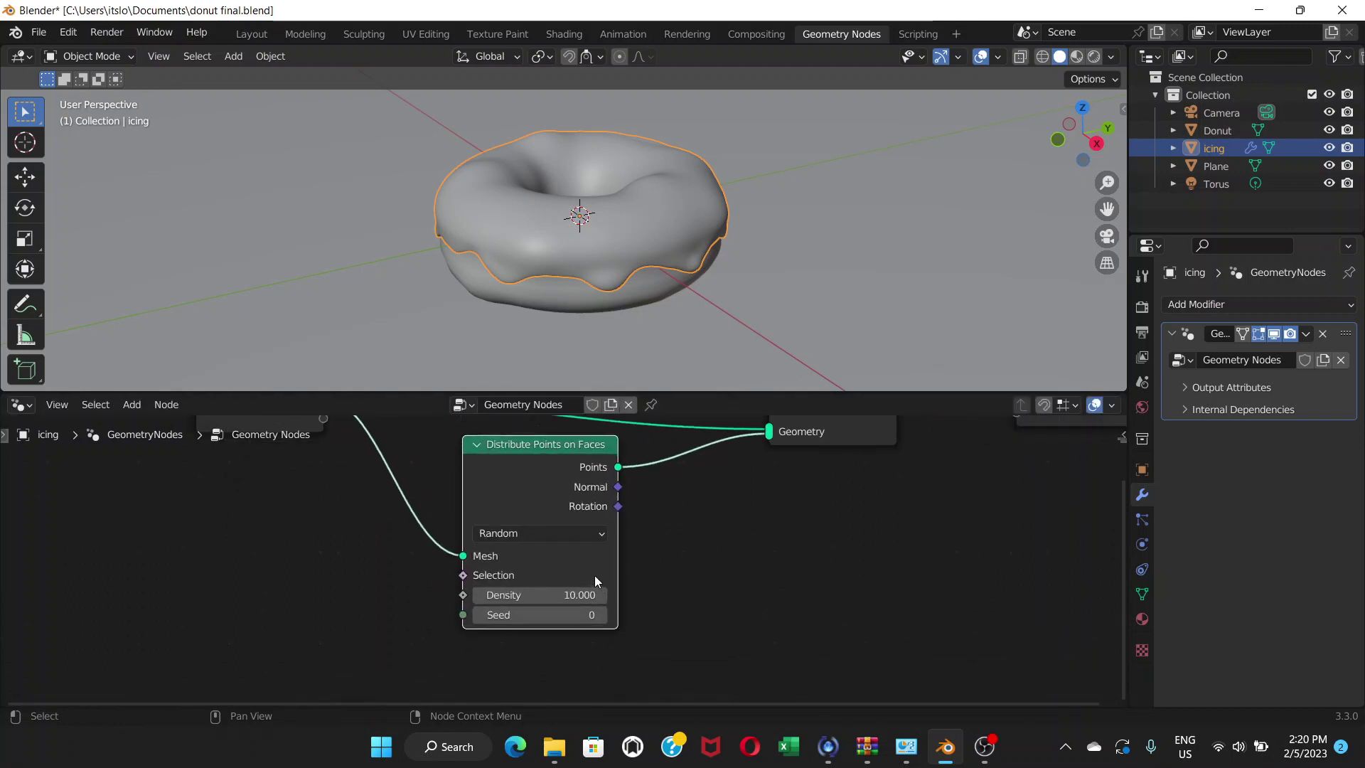
scroll(573, 598, up, 1)
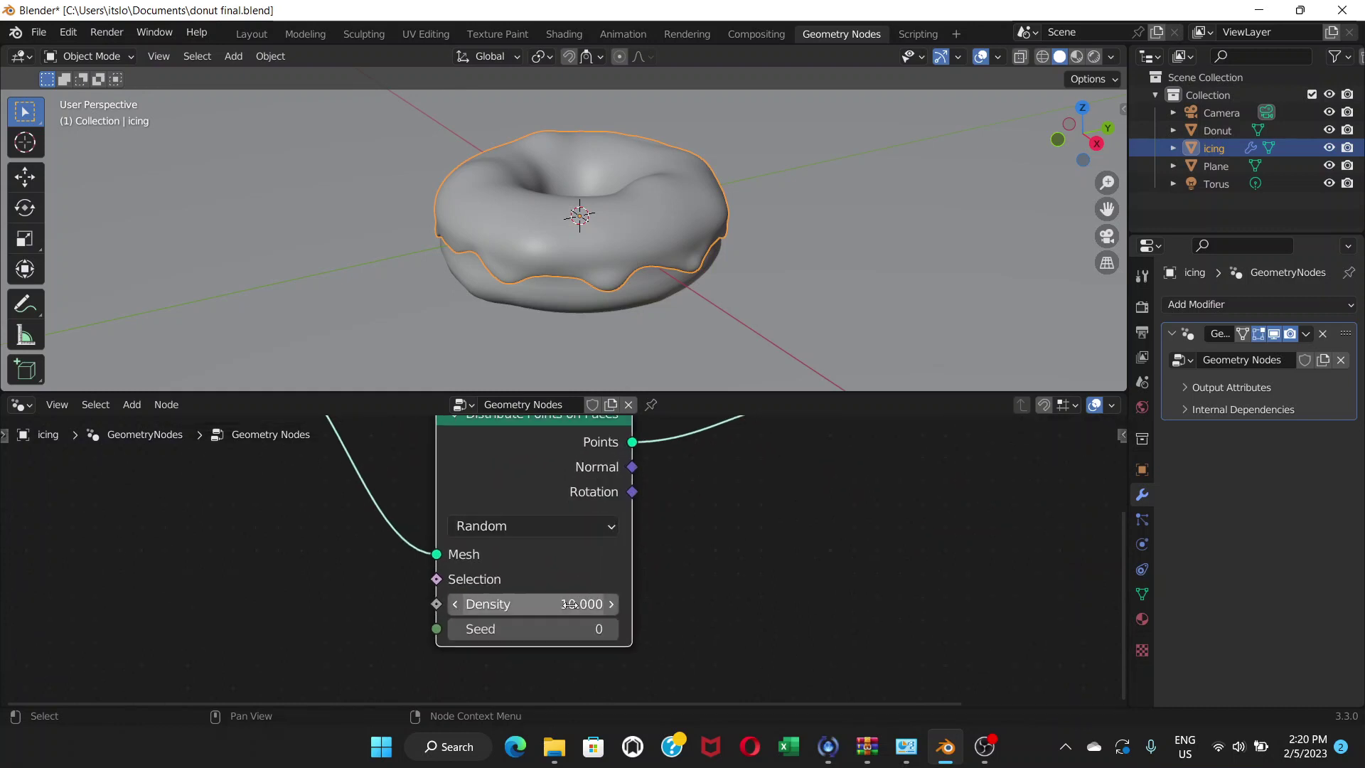
click(570, 606)
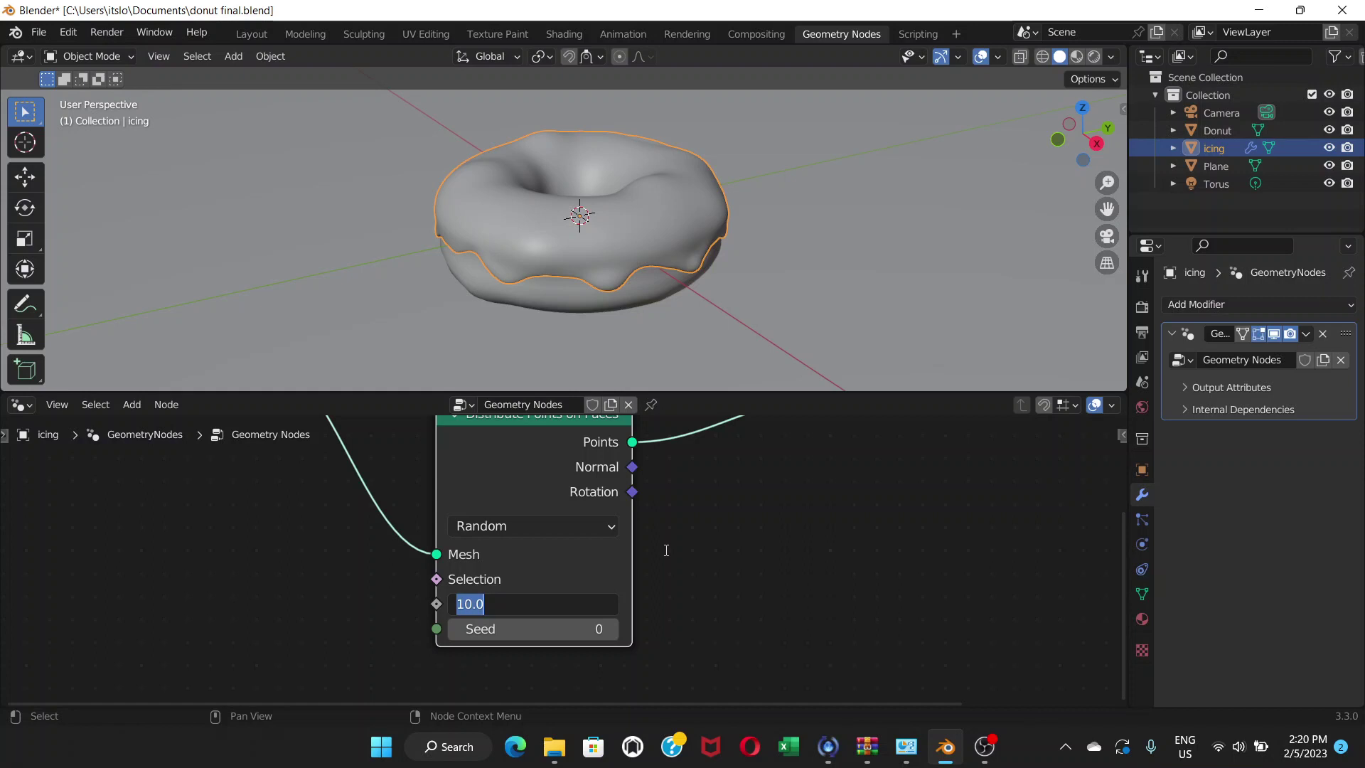
text(1000)
key(Return)
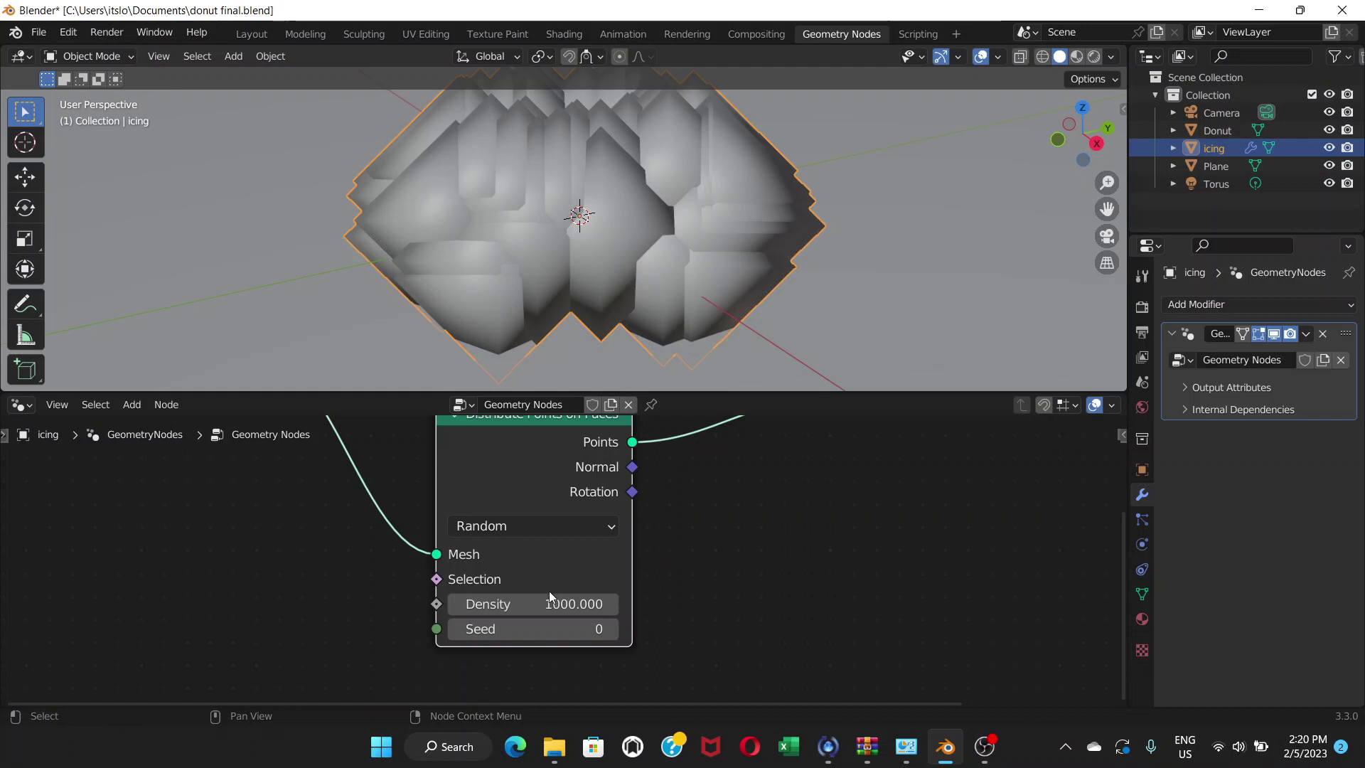
mouse_move(567, 604)
mouse_down()
mouse_move(529, 604)
mouse_move(597, 604)
mouse_move(562, 604)
mouse_up()
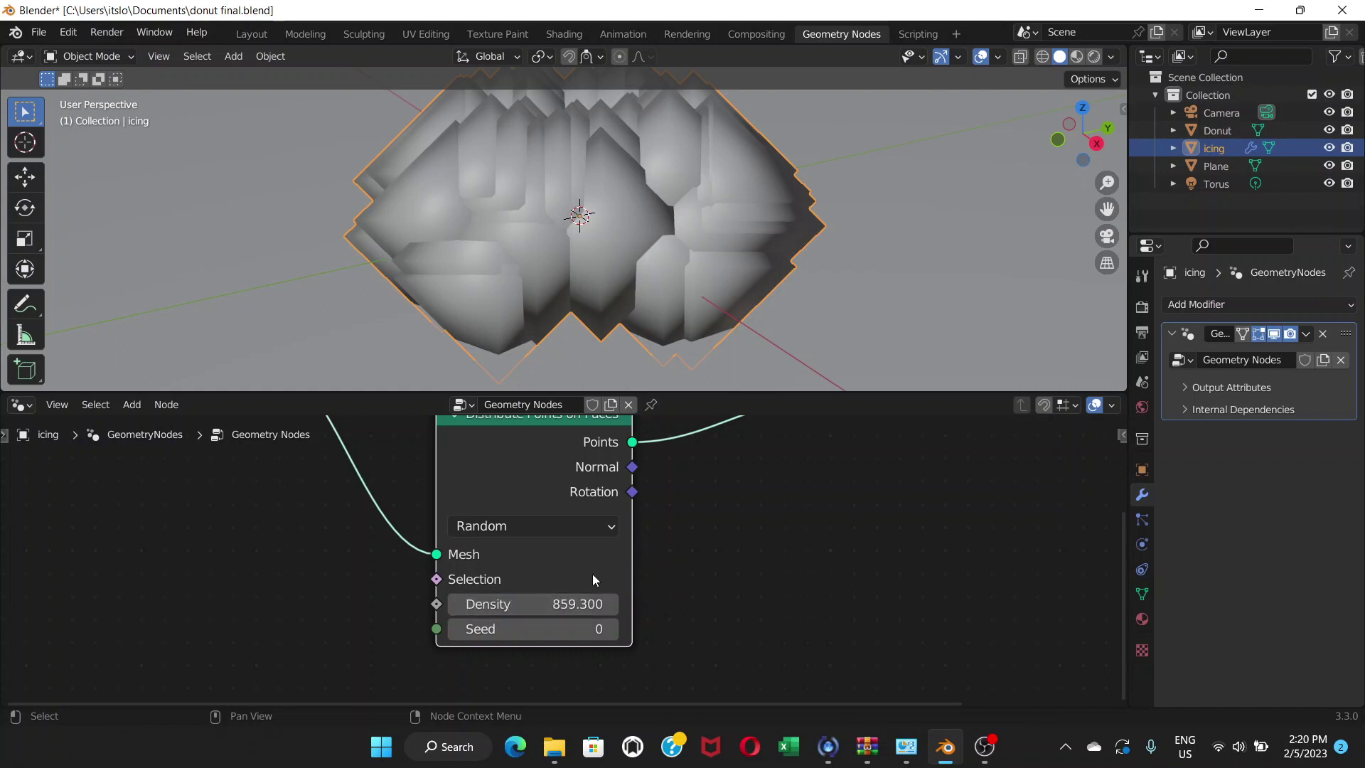
key(g)
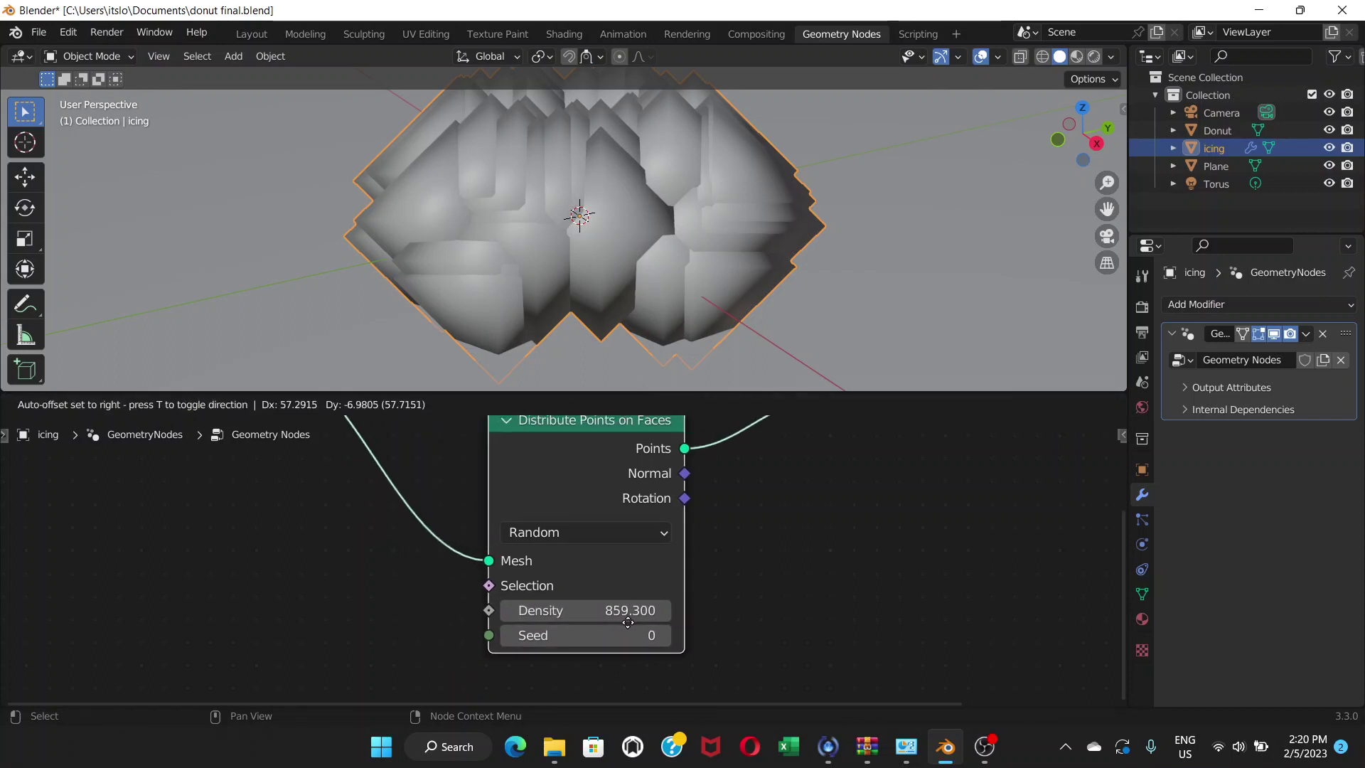
click(628, 623)
drag(626, 613, 640, 610)
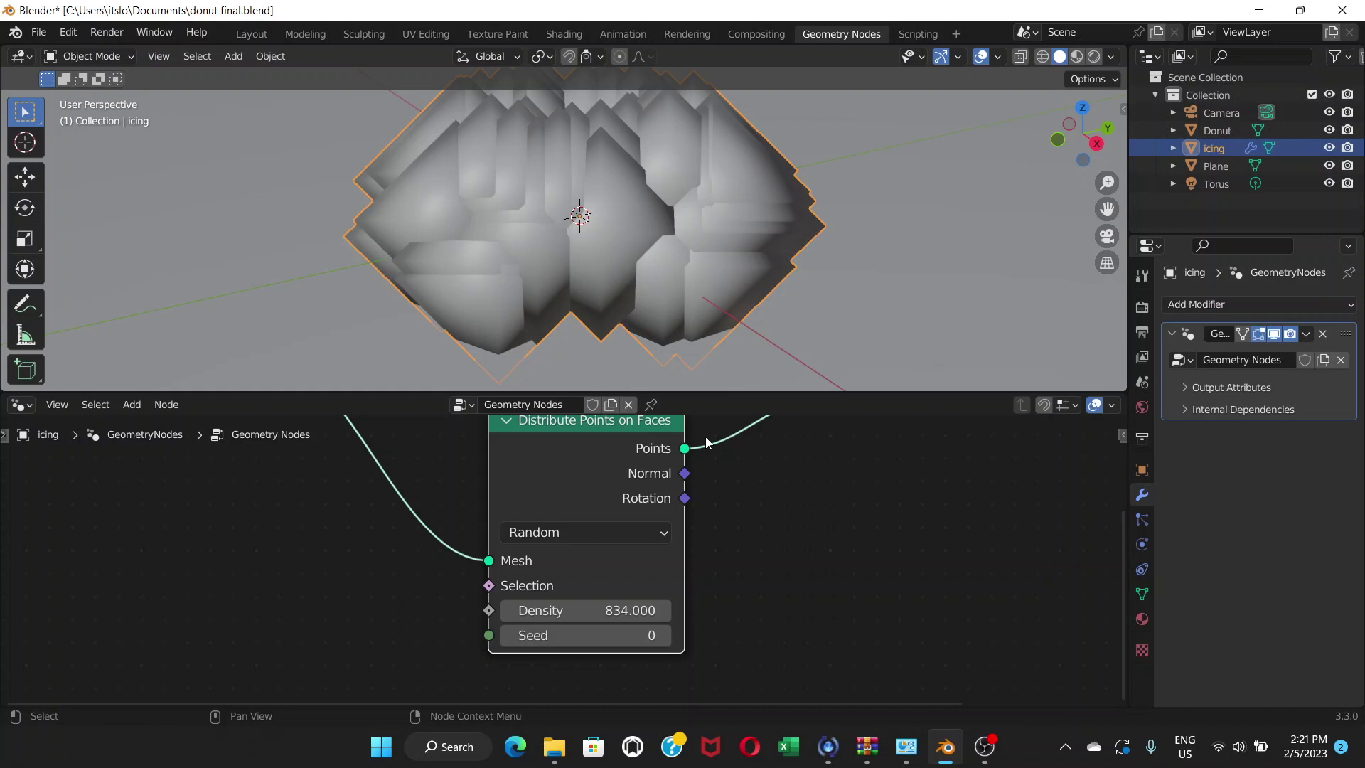
Check the donut in rendered viewport shading and return to solid shading.
click(1077, 58)
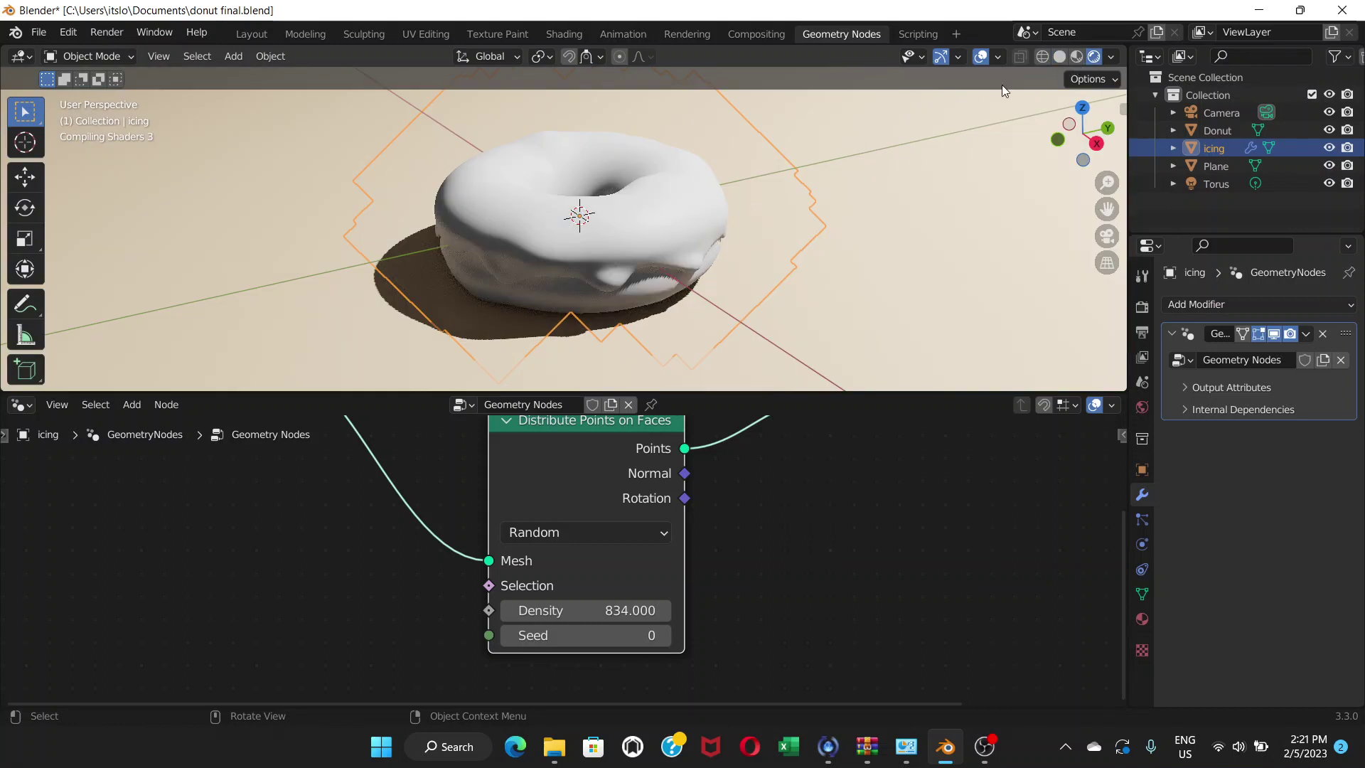
click(1061, 59)
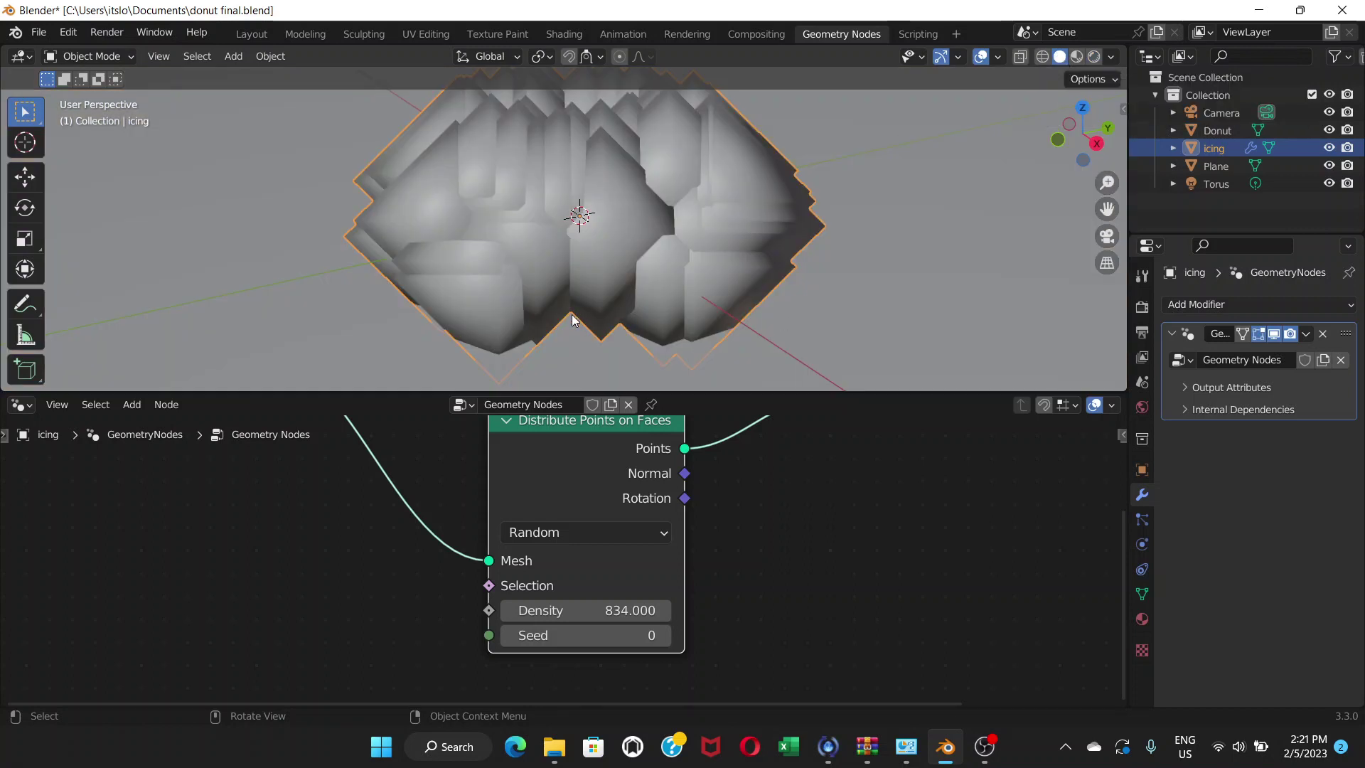
Set the Distribute Points on Faces density to 10.
scroll(720, 491, down, 2)
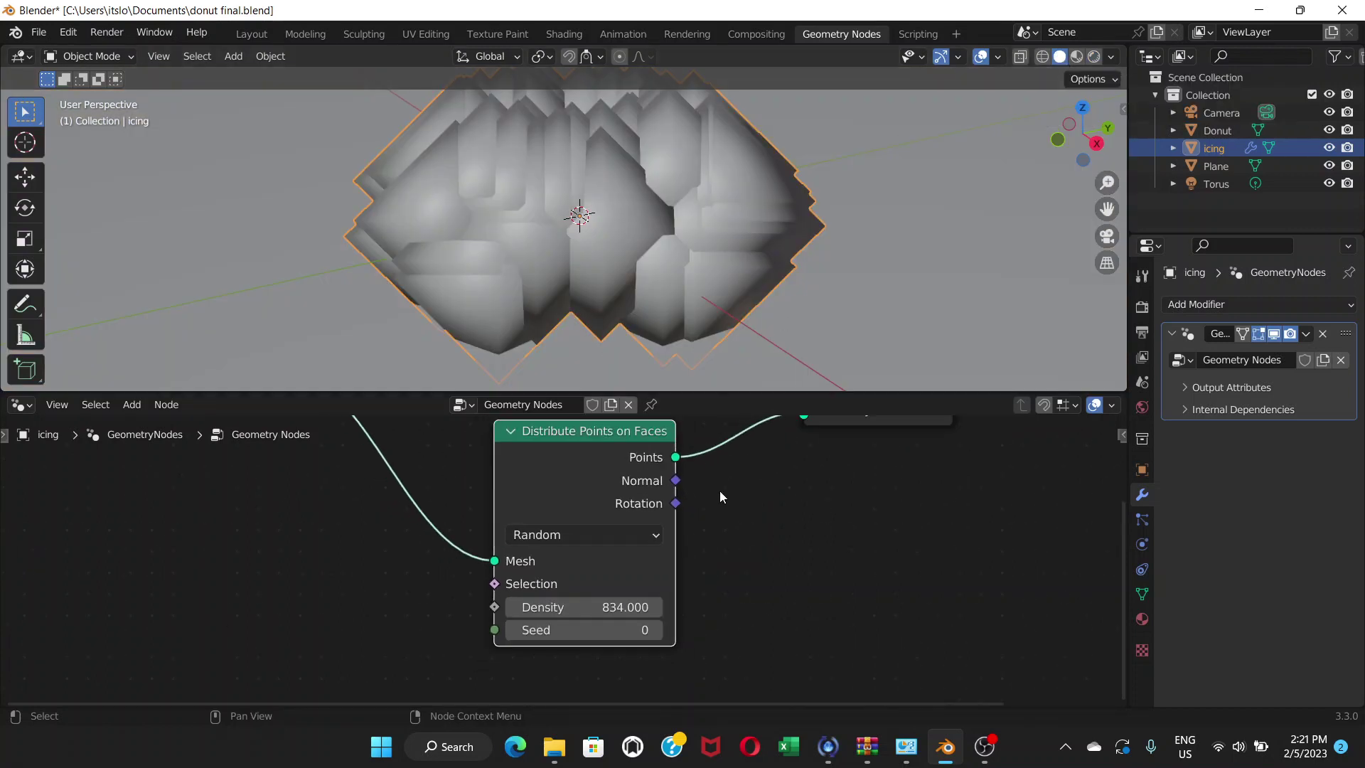
click(579, 598)
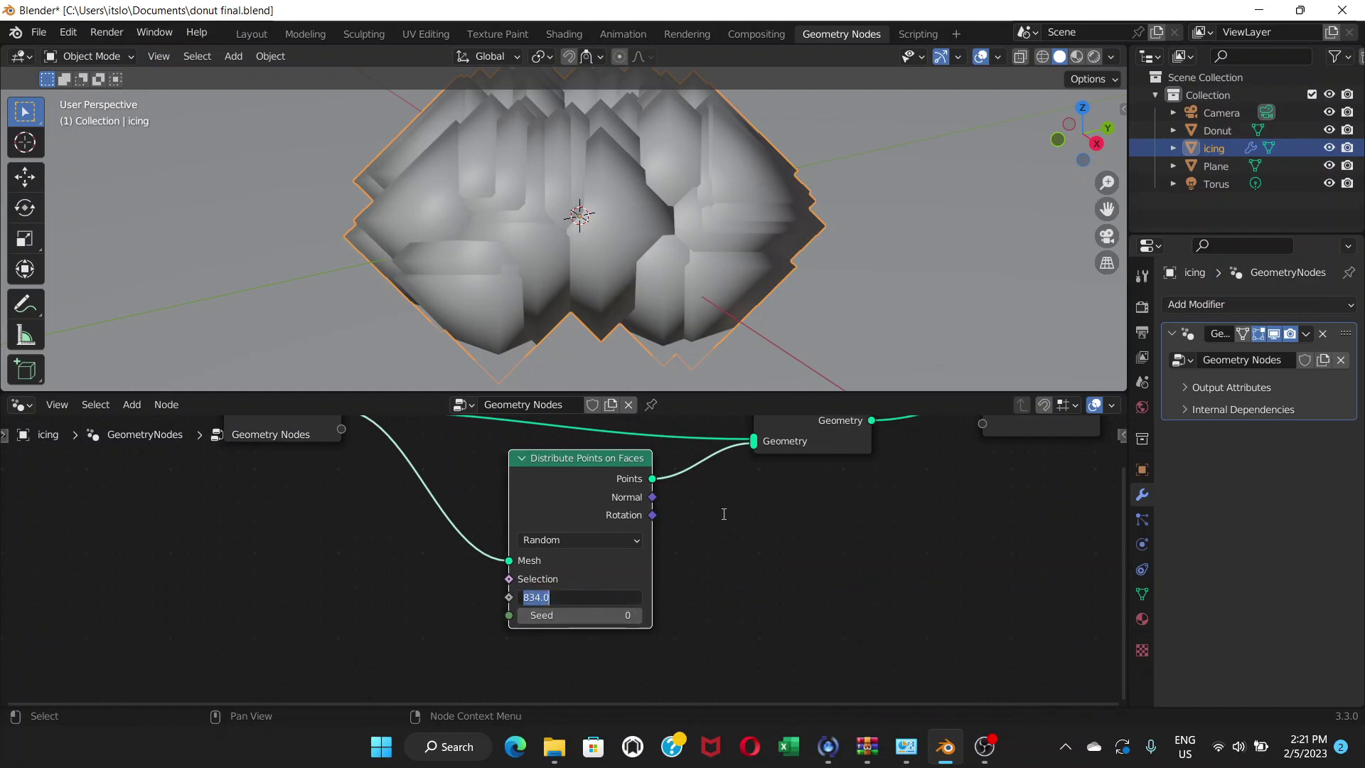
text(10)
key(Return)
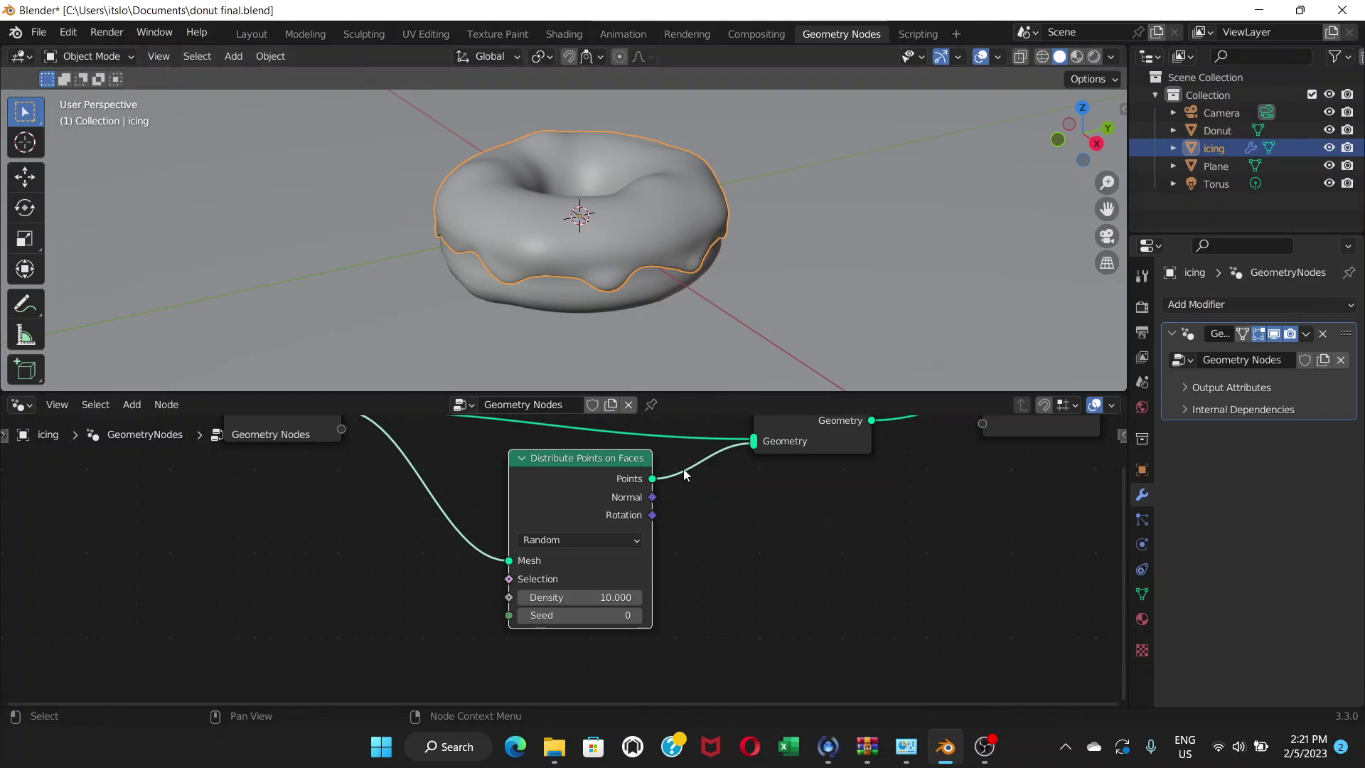
Spread the nodes apart by moving Distribute Points on Faces toward Group Input and Join Geometry toward Group Output.
drag(566, 458, 466, 465)
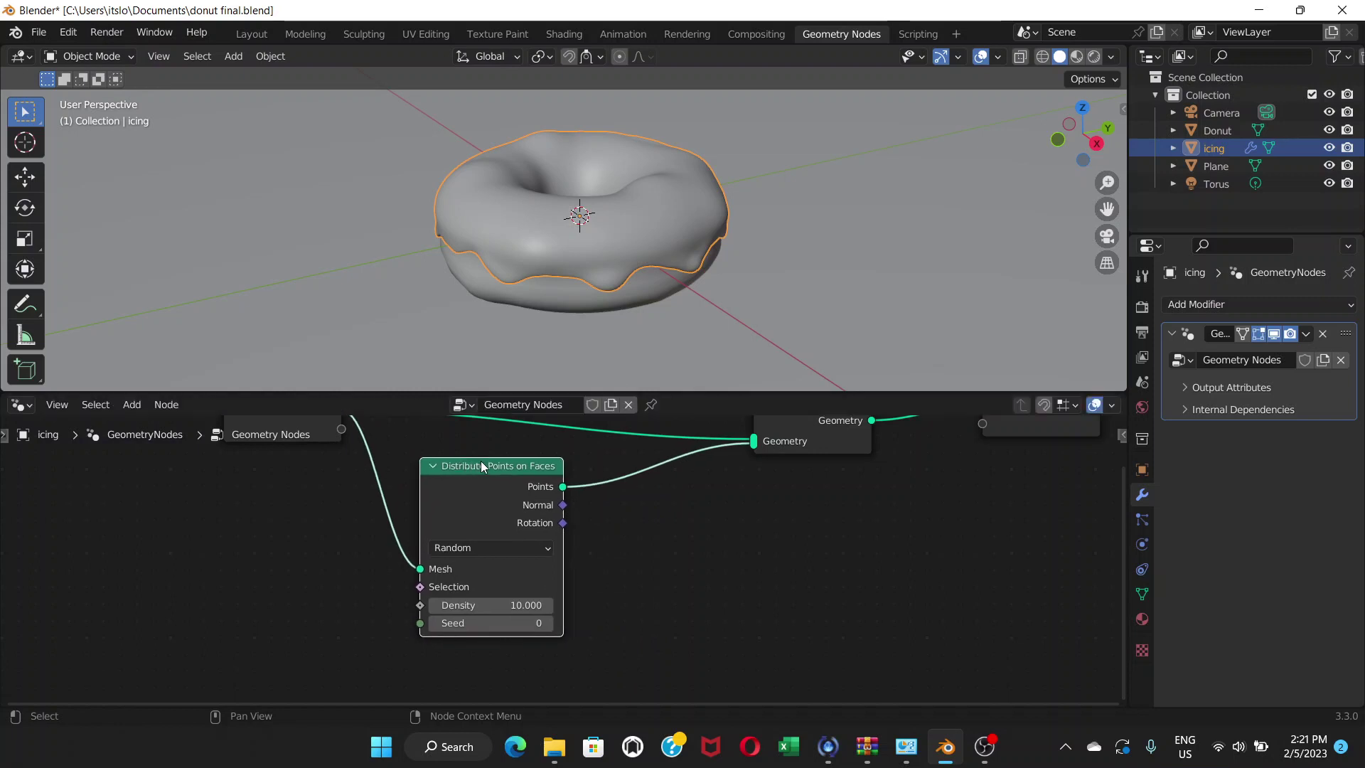
scroll(576, 496, down, 2)
drag(787, 425, 828, 424)
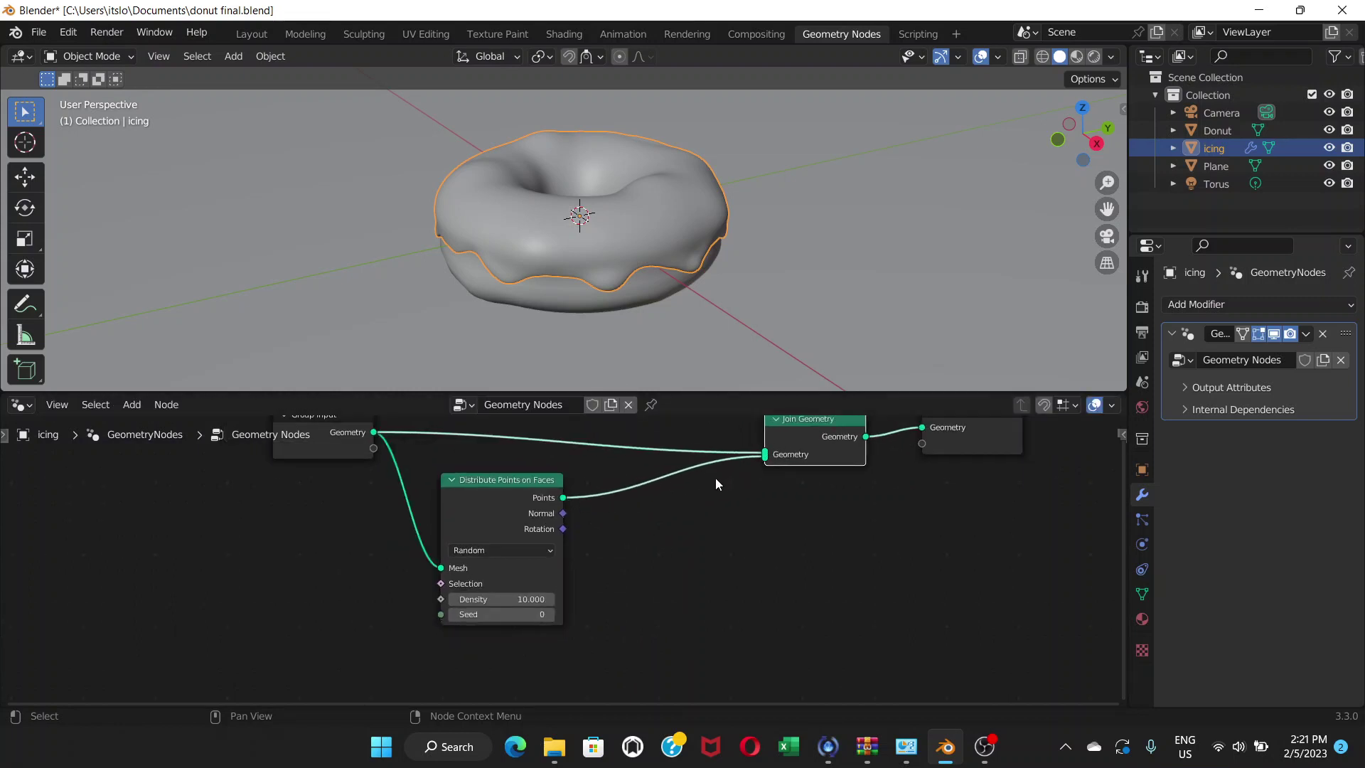
drag(514, 476, 488, 476)
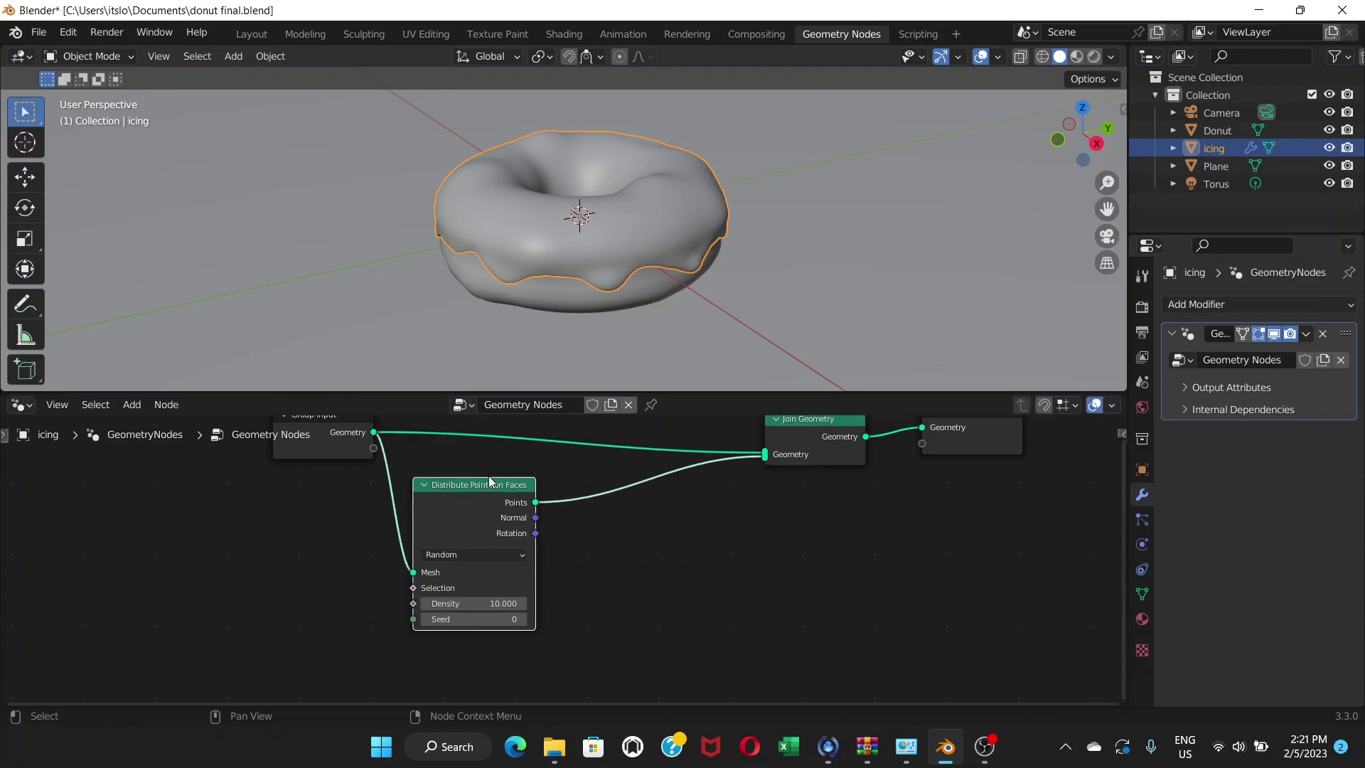
Insert an Instance on Points node into the link between Distribute Points on Faces and Join Geometry.
click(139, 407)
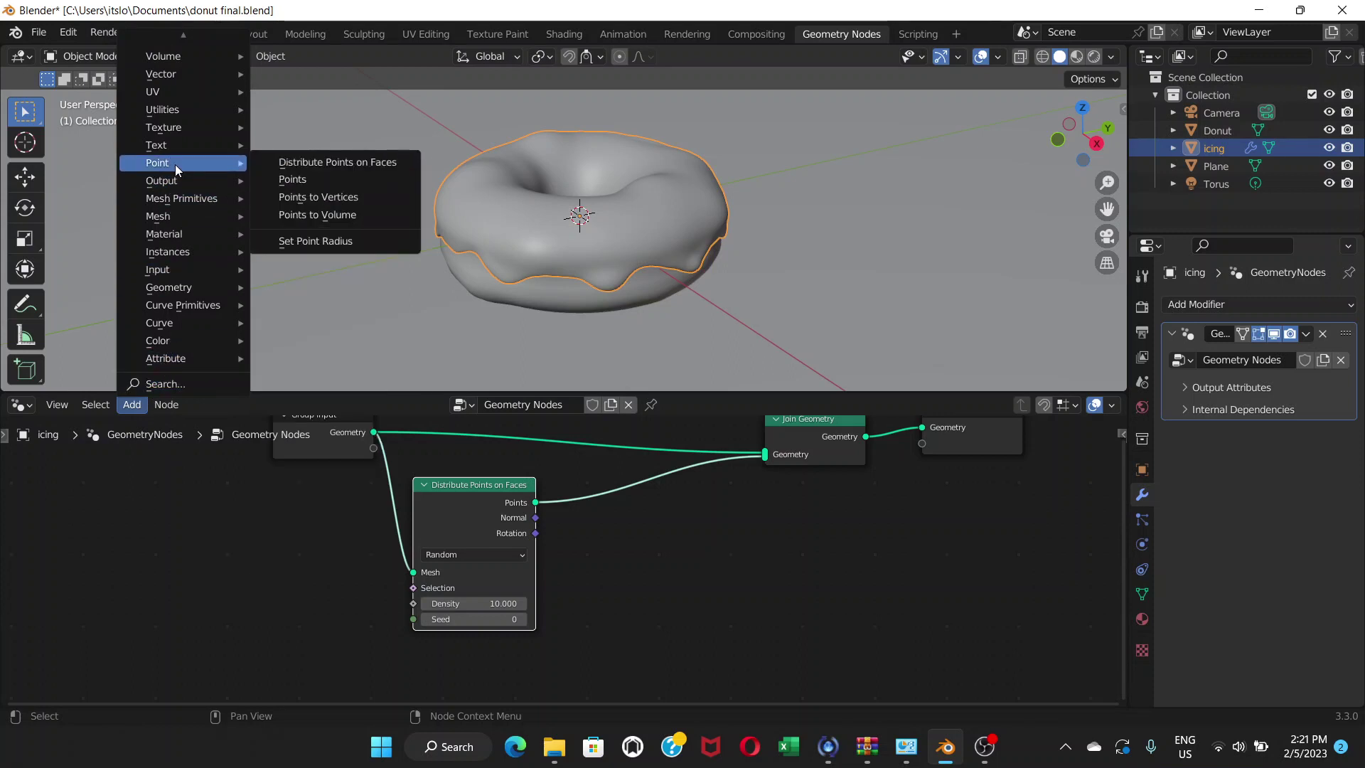
mouse_move(176, 178)
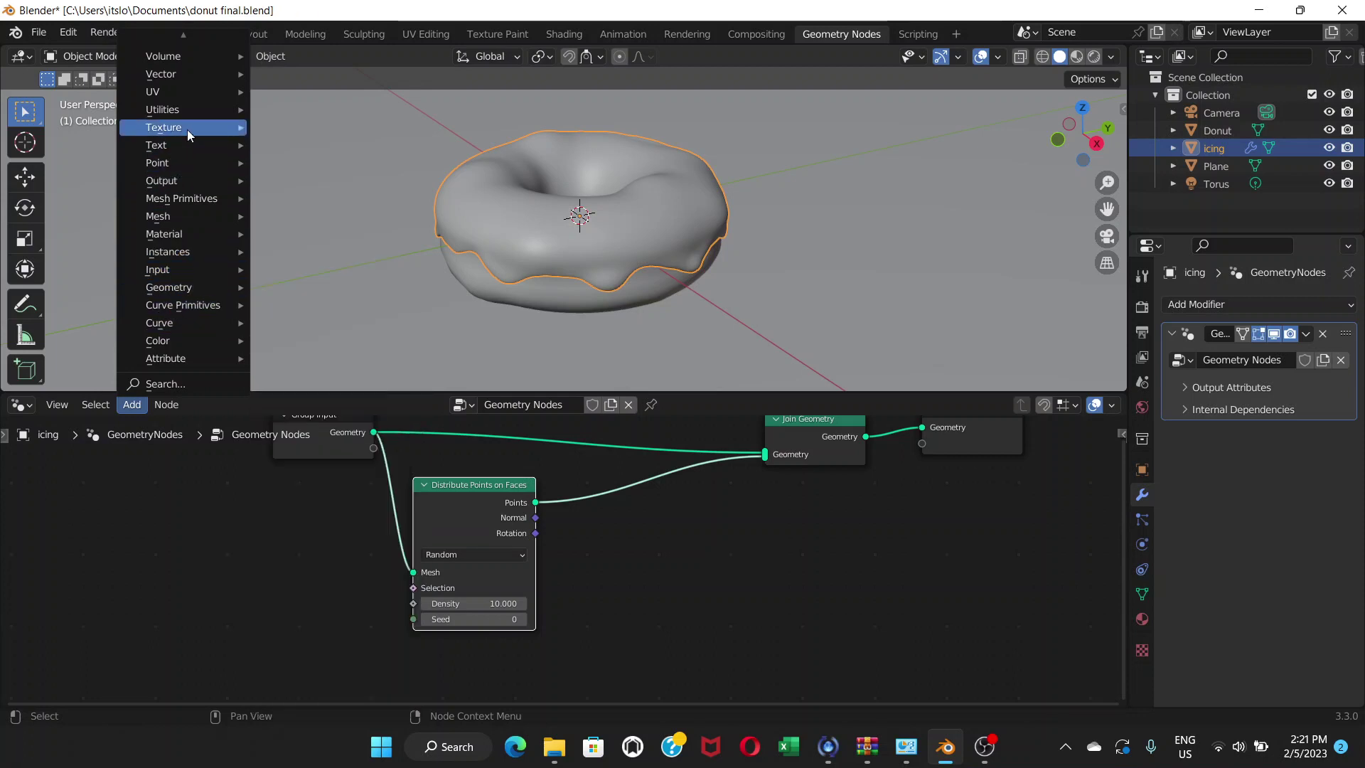
mouse_move(199, 108)
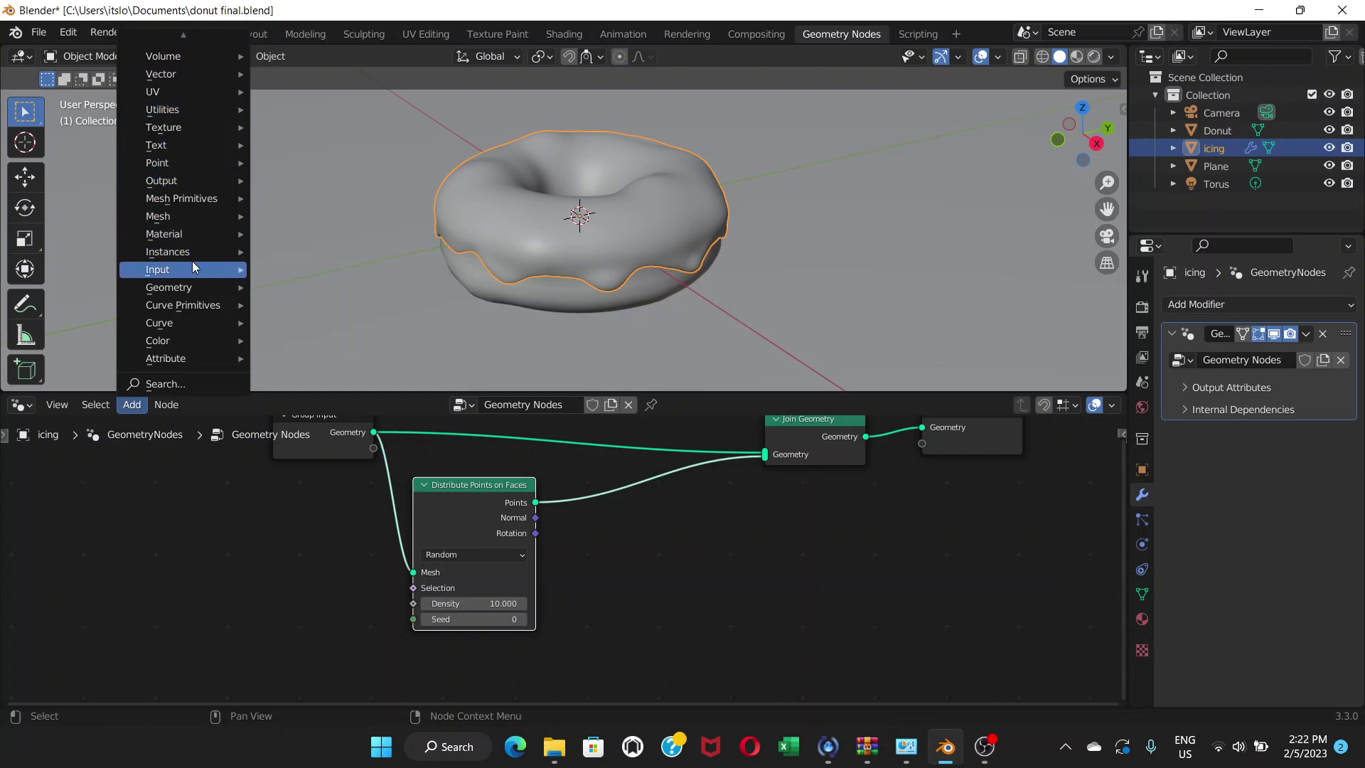
mouse_move(194, 252)
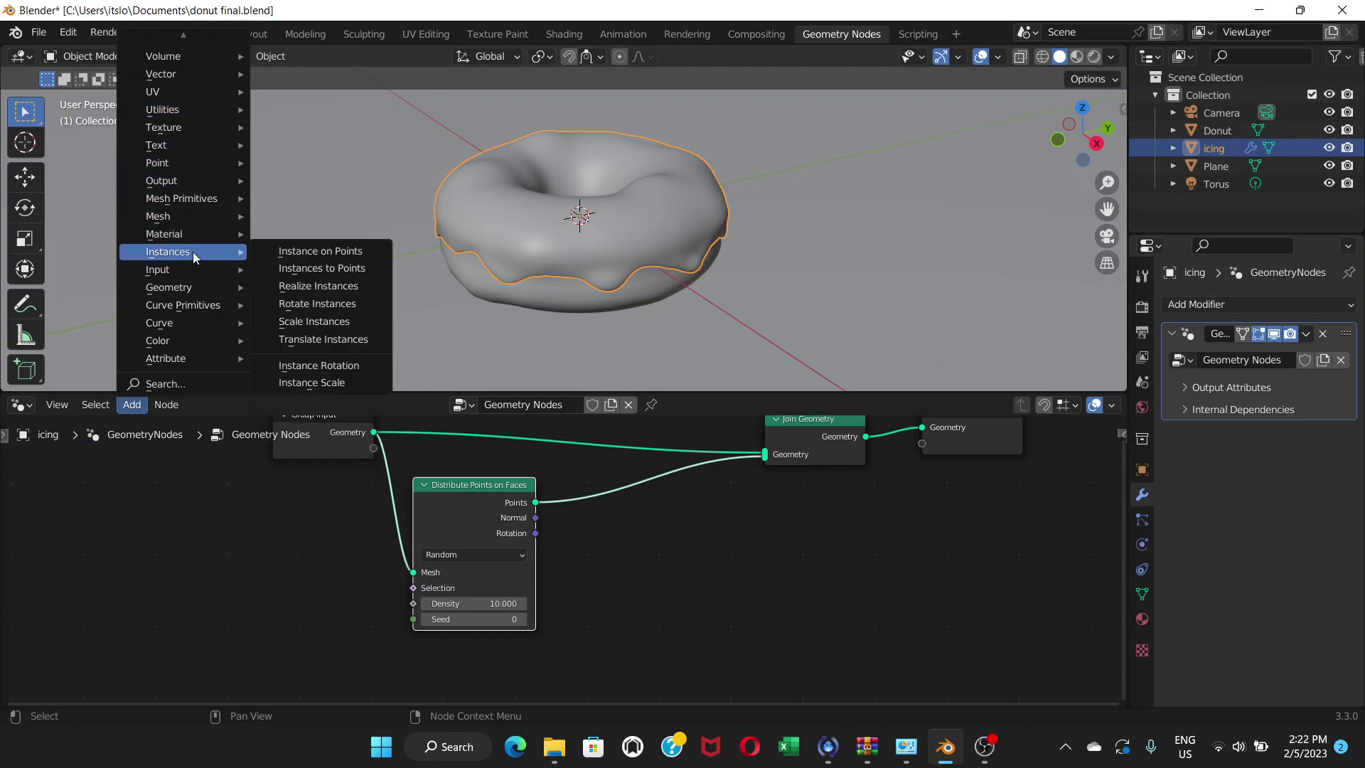
click(320, 251)
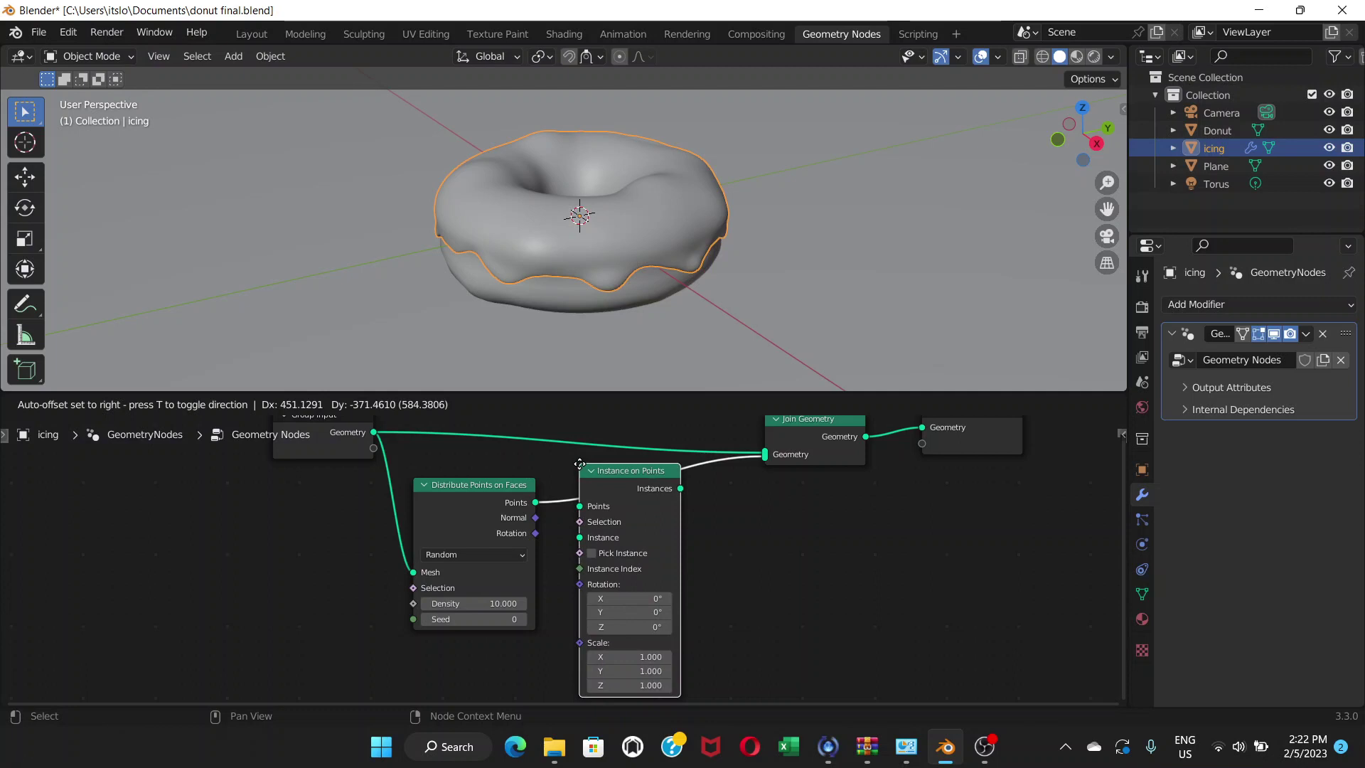
click(583, 466)
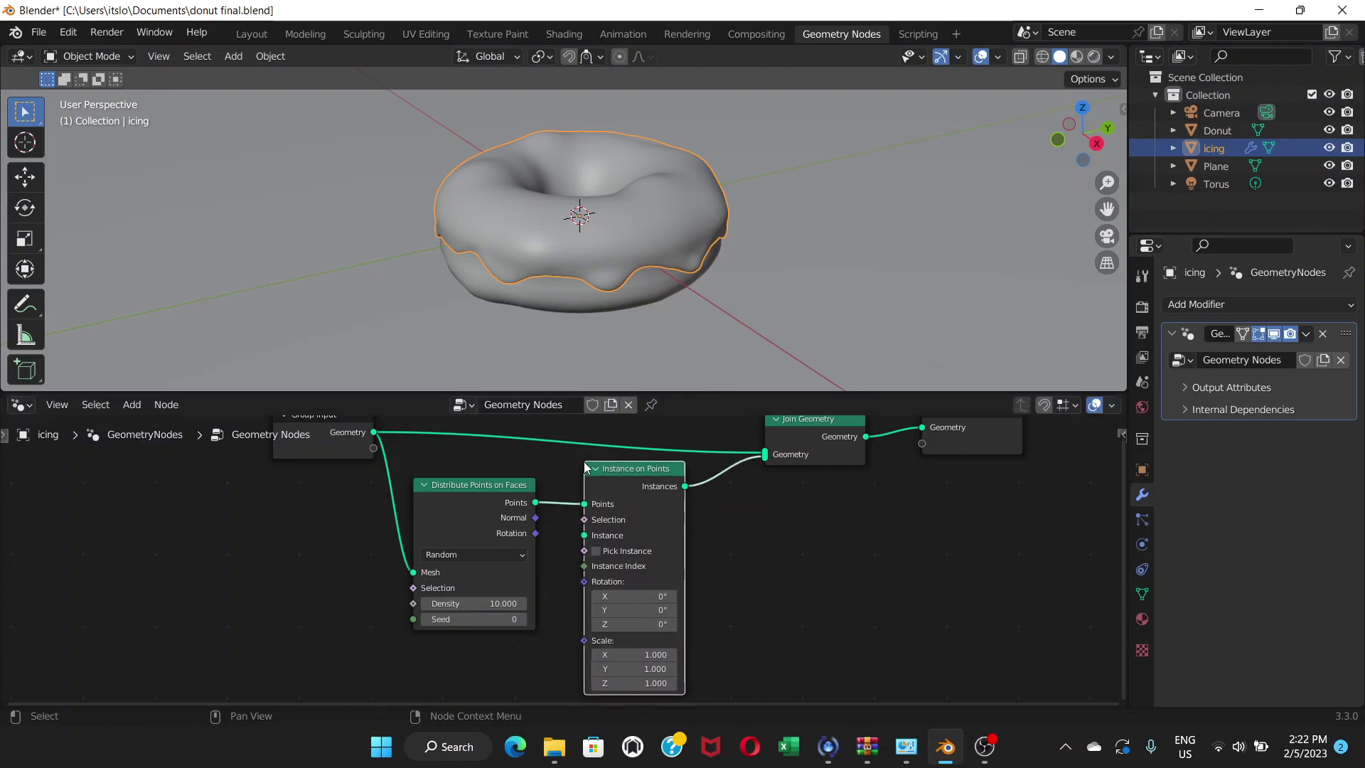
Arrange Distribute Points on Faces and Instance on Points side by side at the same height with a gap between them.
drag(628, 469, 620, 492)
click(511, 485)
drag(510, 485, 480, 481)
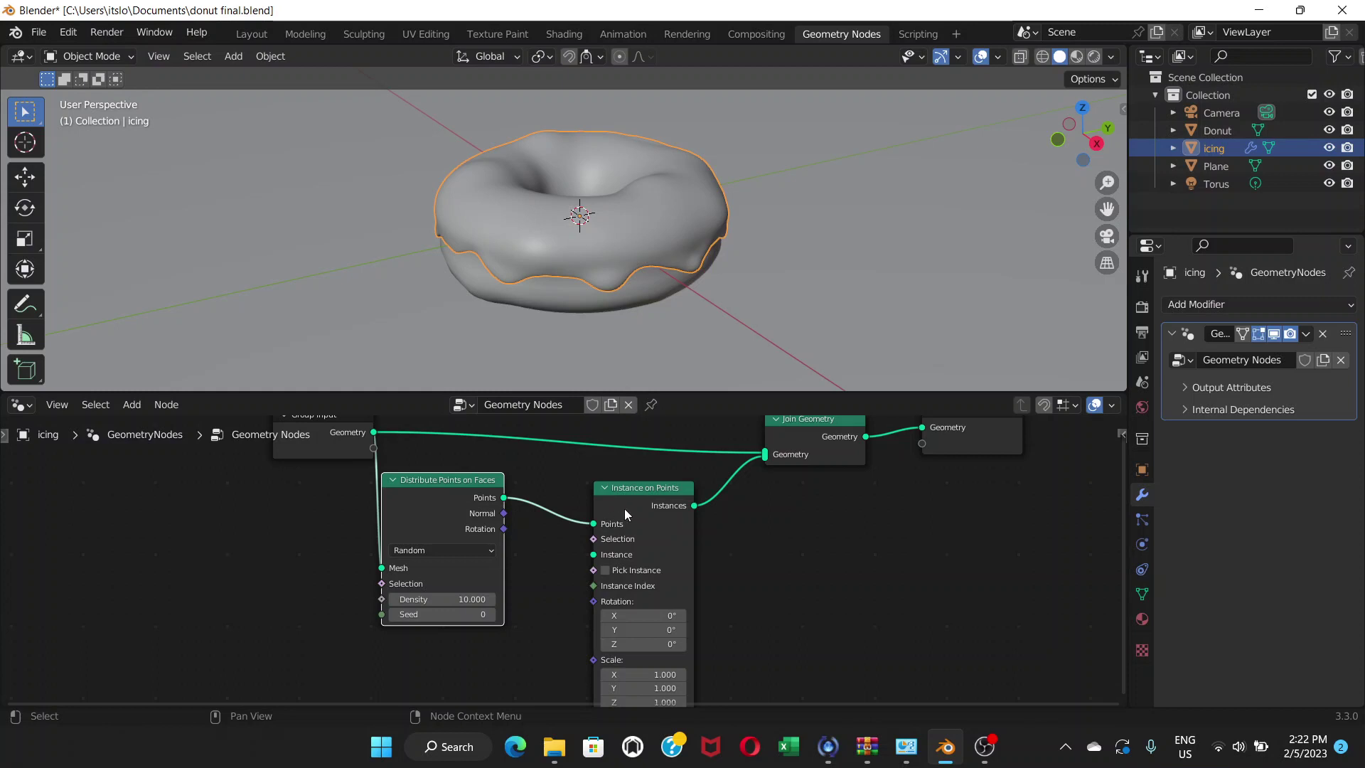
drag(650, 491, 650, 486)
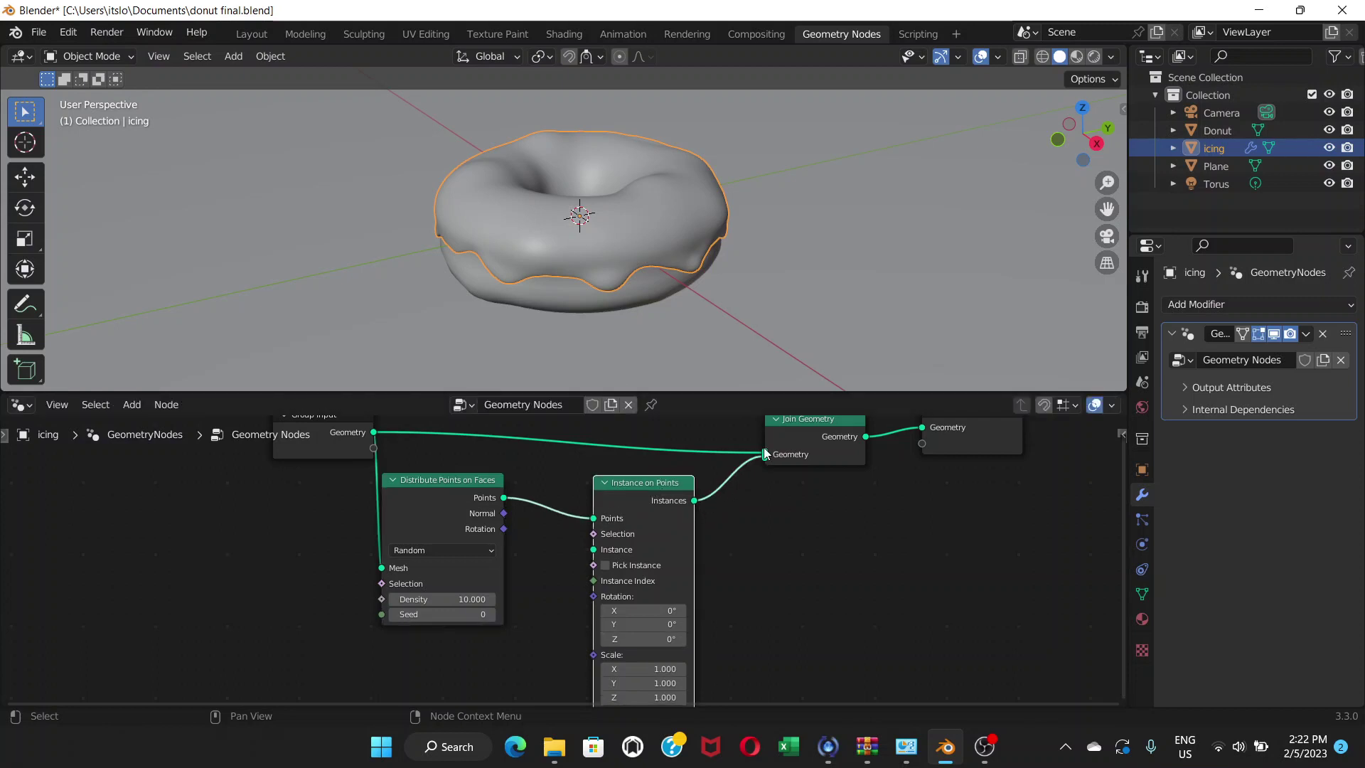
drag(647, 484, 647, 481)
middle_drag(734, 509, 759, 463)
drag(658, 432, 660, 455)
drag(493, 434, 468, 454)
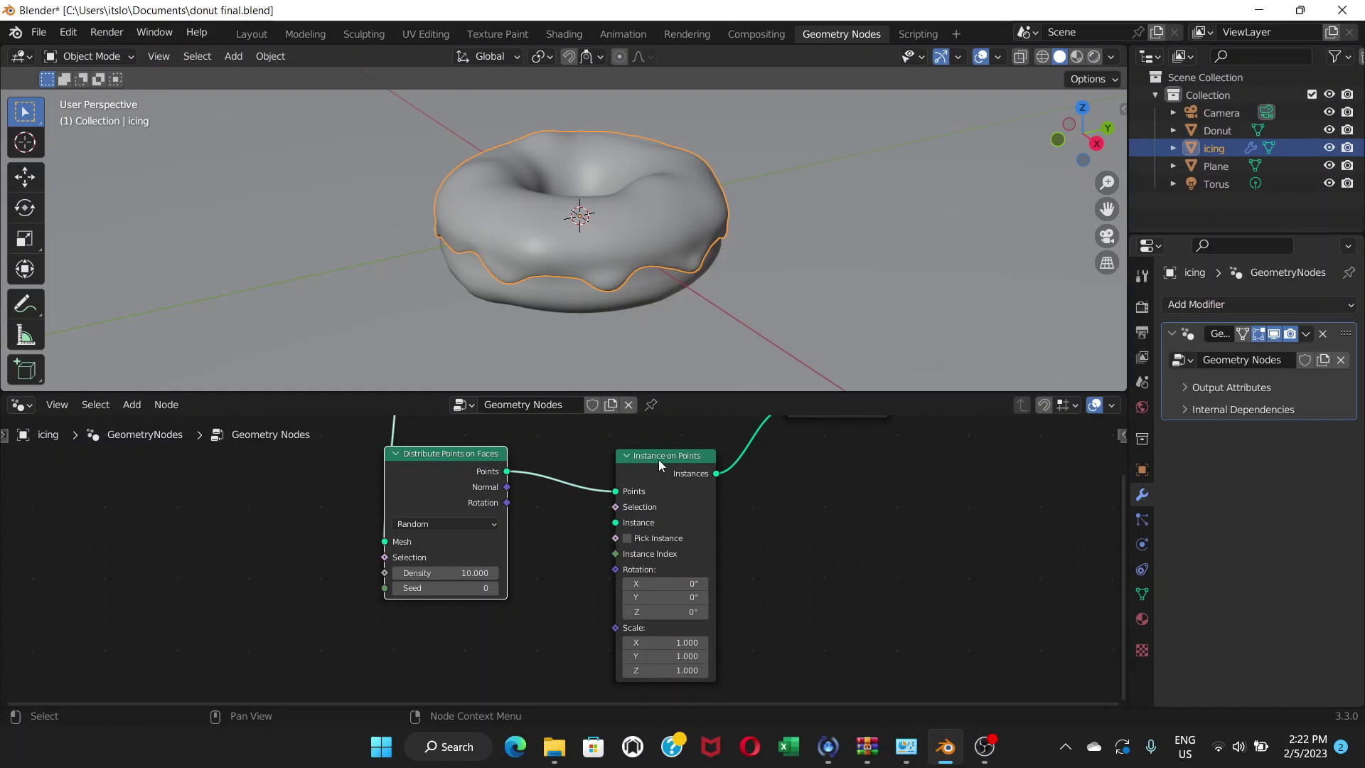
drag(654, 457, 642, 455)
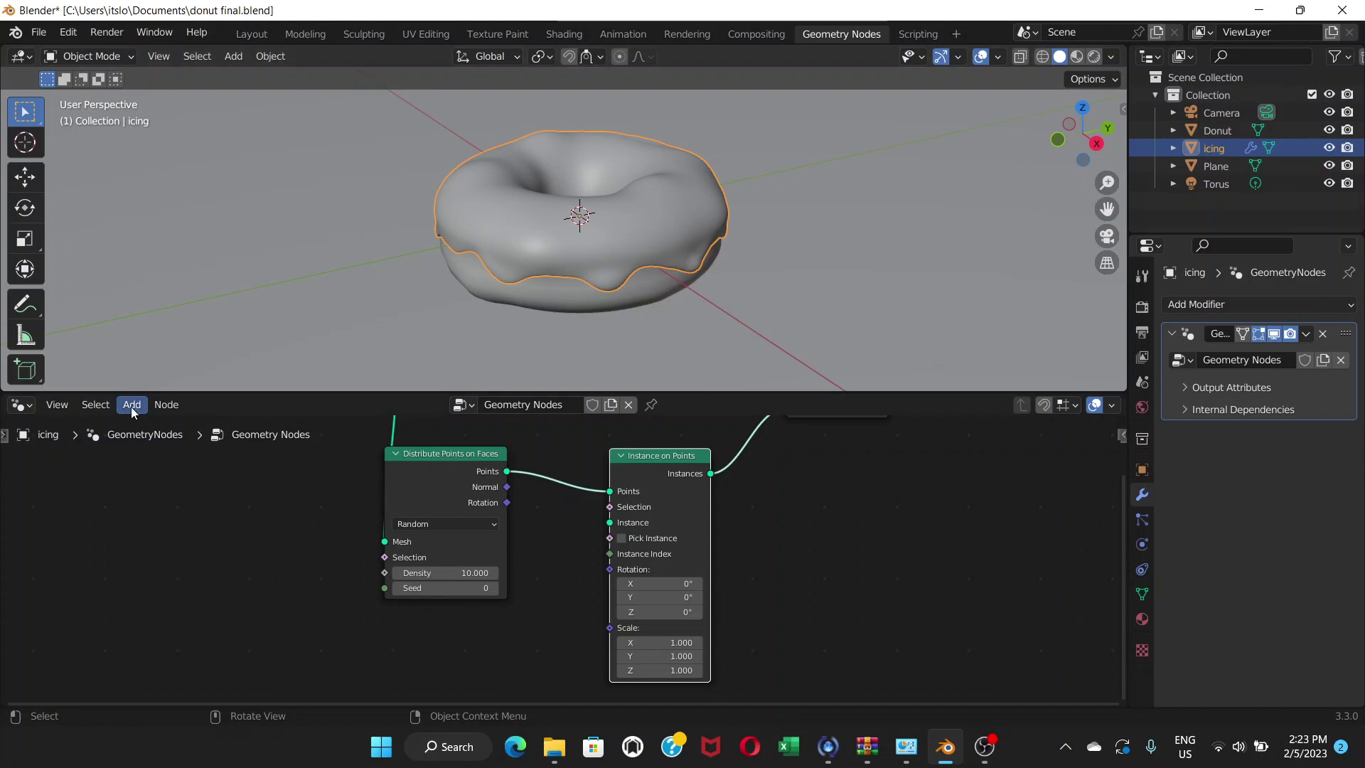
Add a mesh cylinder to the scene and stretch it along the global Z axis by a factor of about 2.82.
click(236, 60)
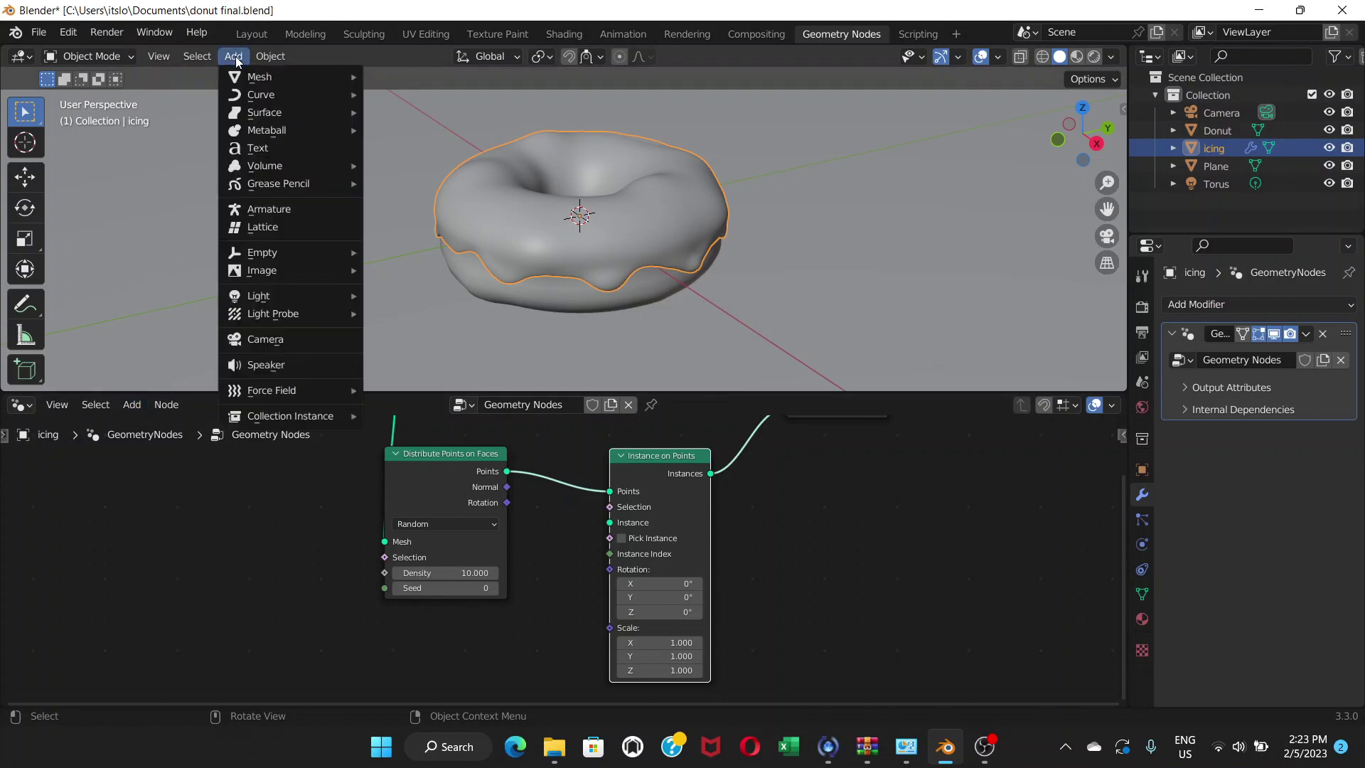
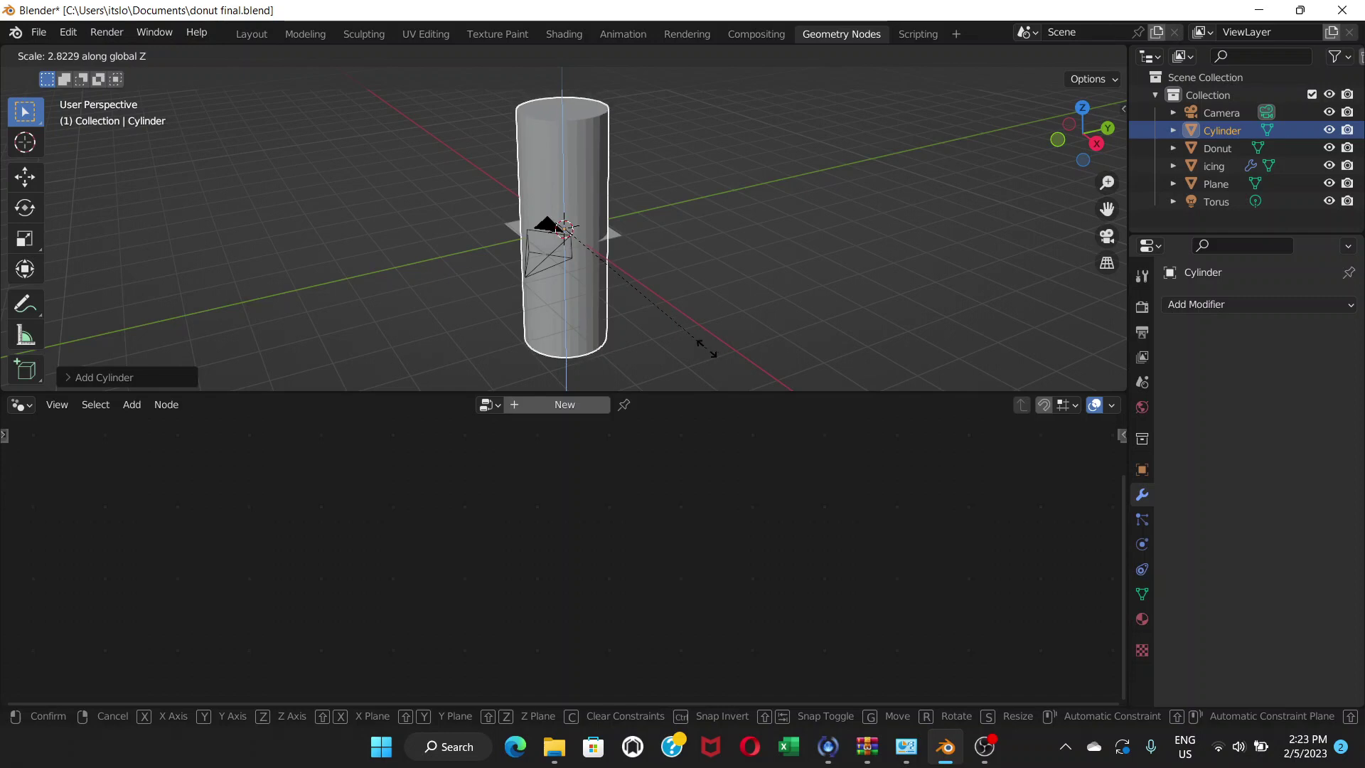
click(706, 352)
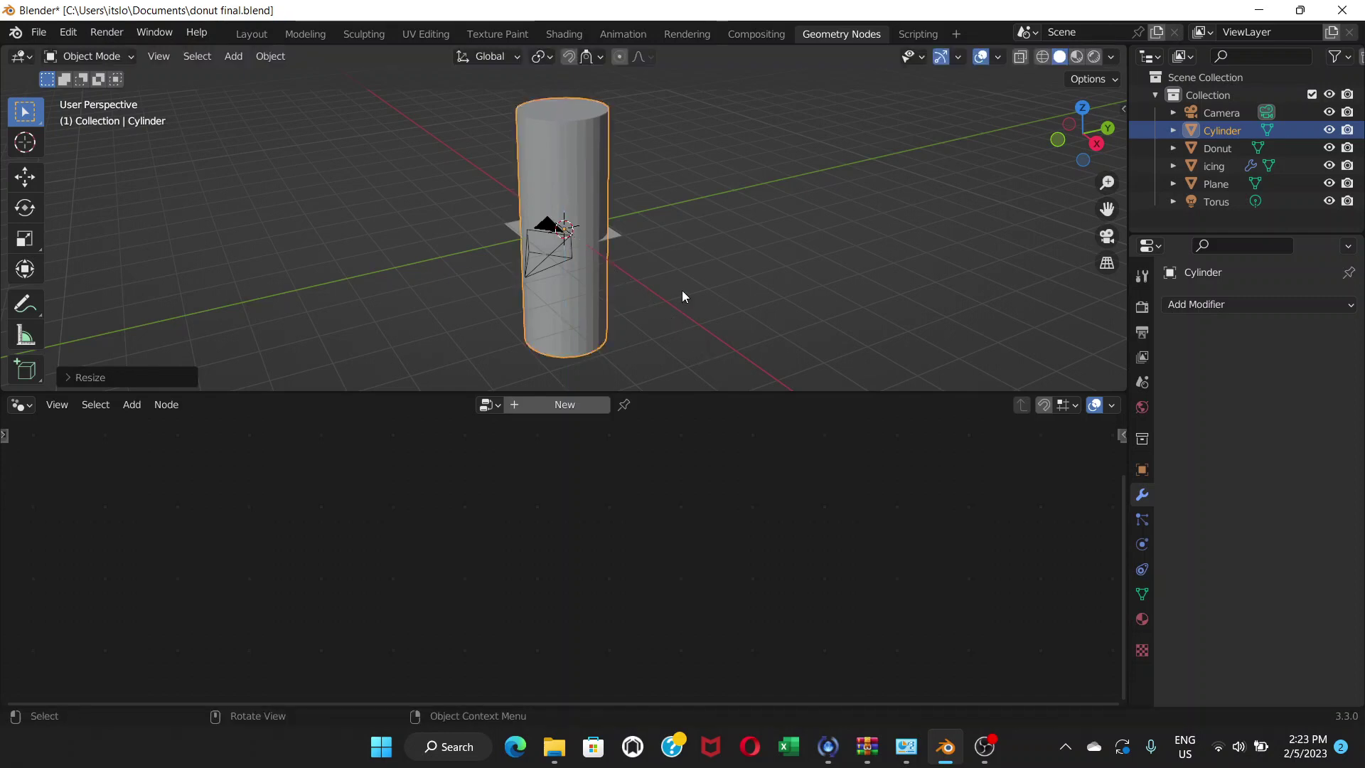
Scale the cylinder down uniformly until it is roughly as tall as the donut is wide.
key(s)
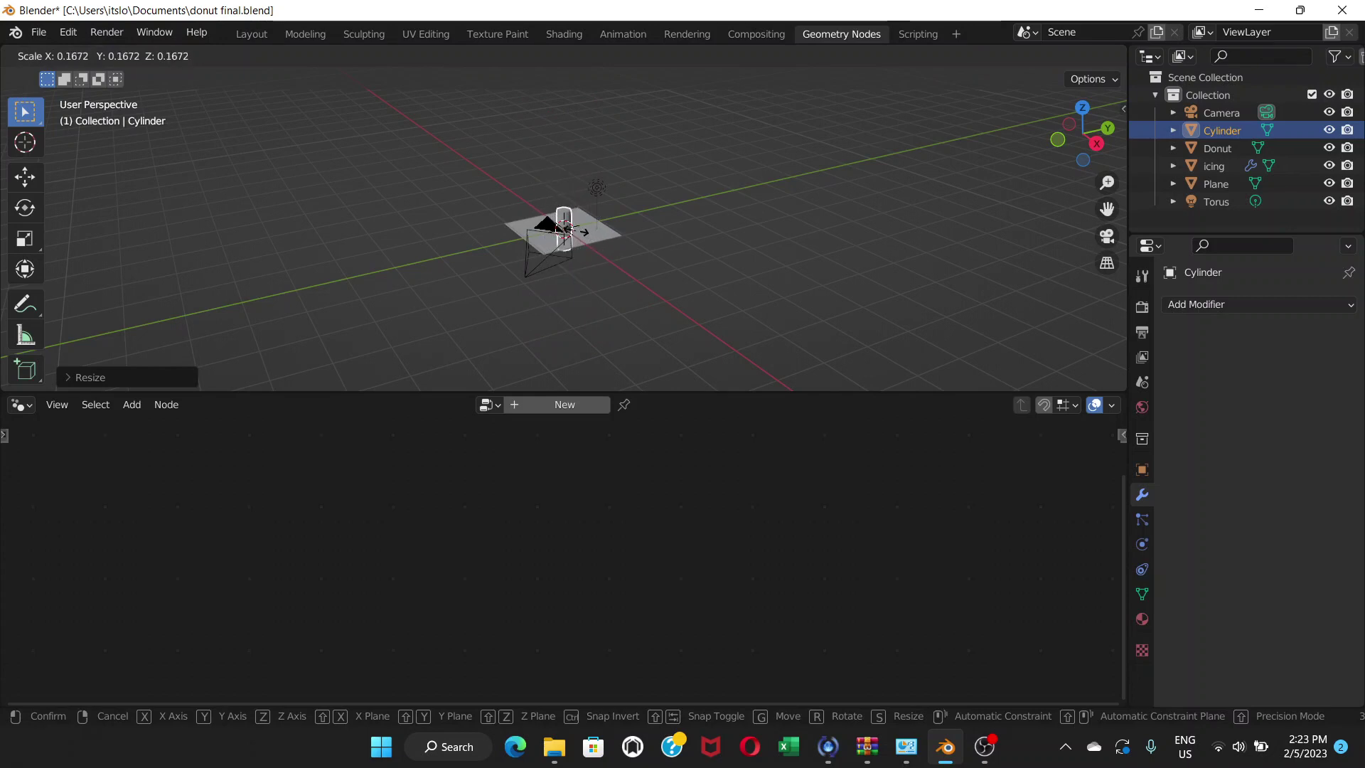
click(558, 242)
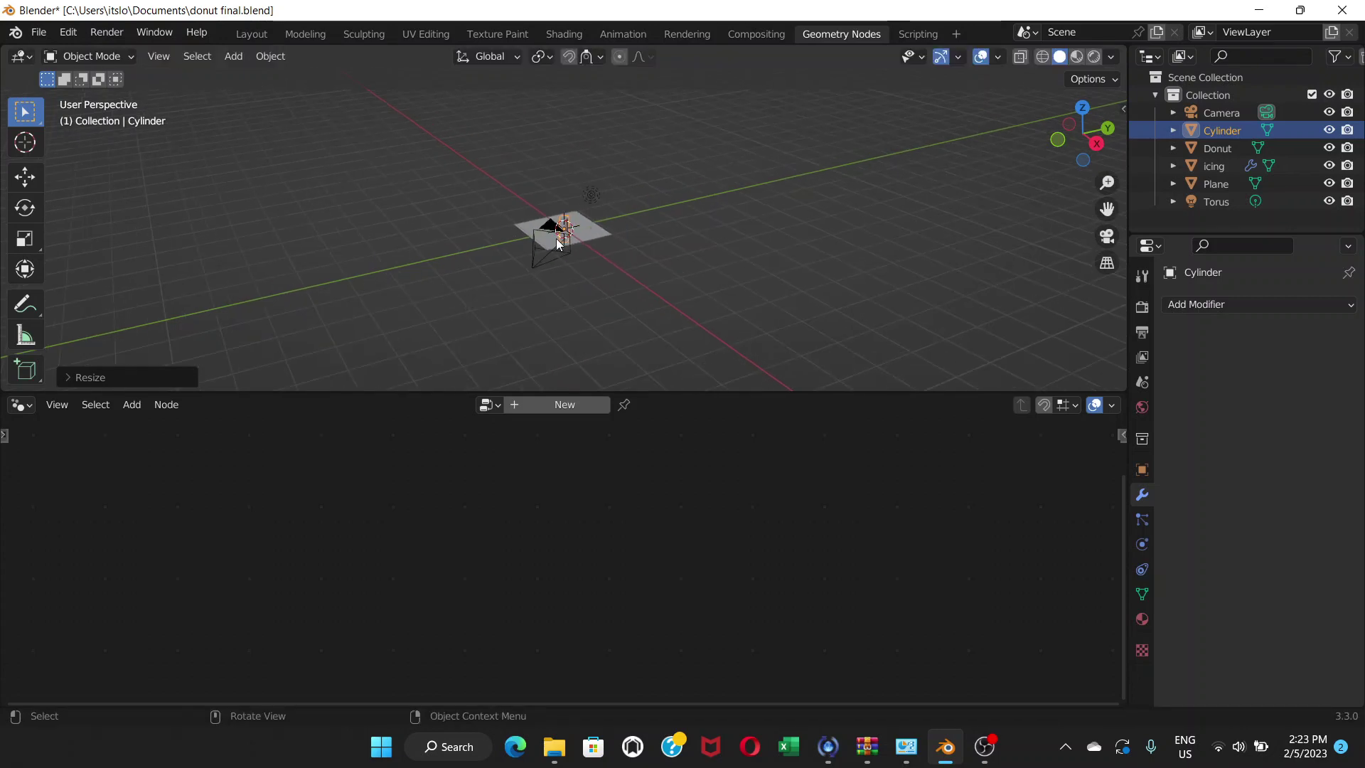
scroll(559, 241, up, 8)
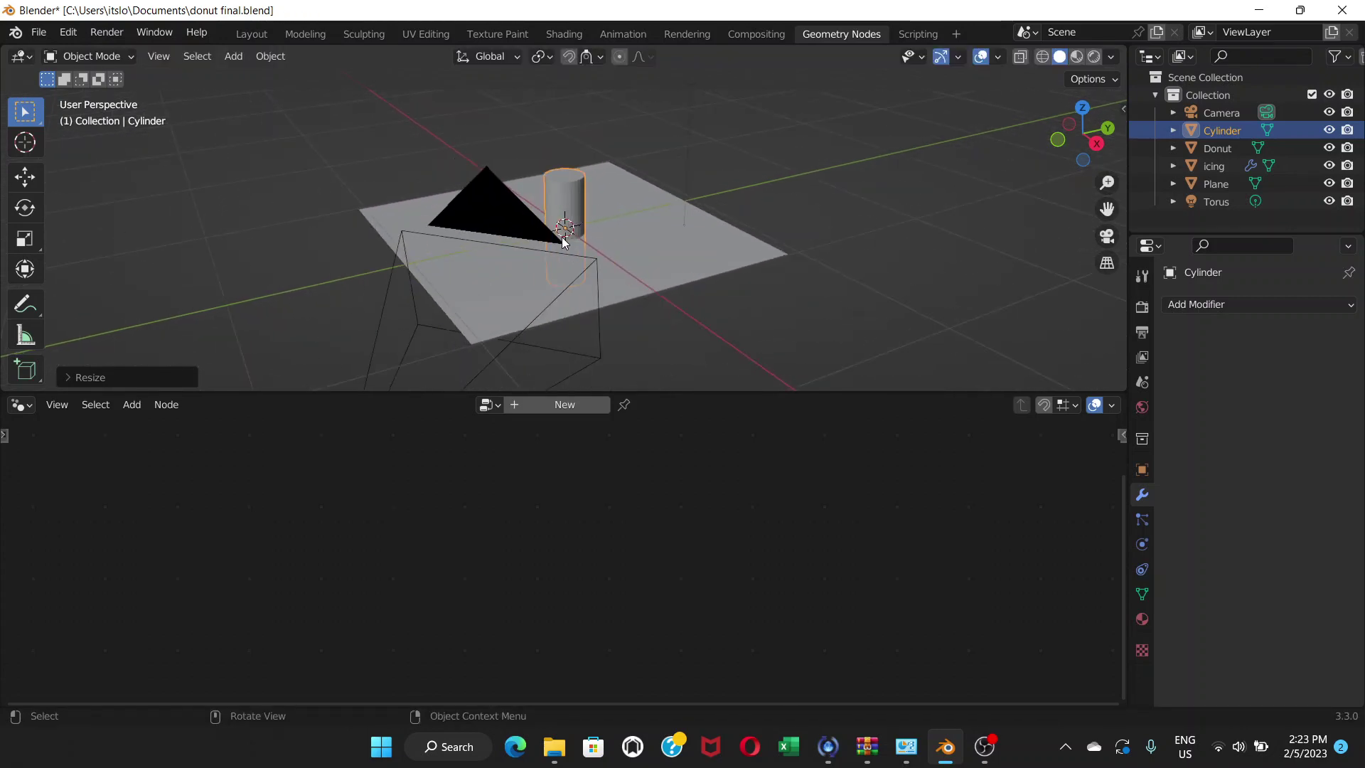
scroll(563, 242, up, 5)
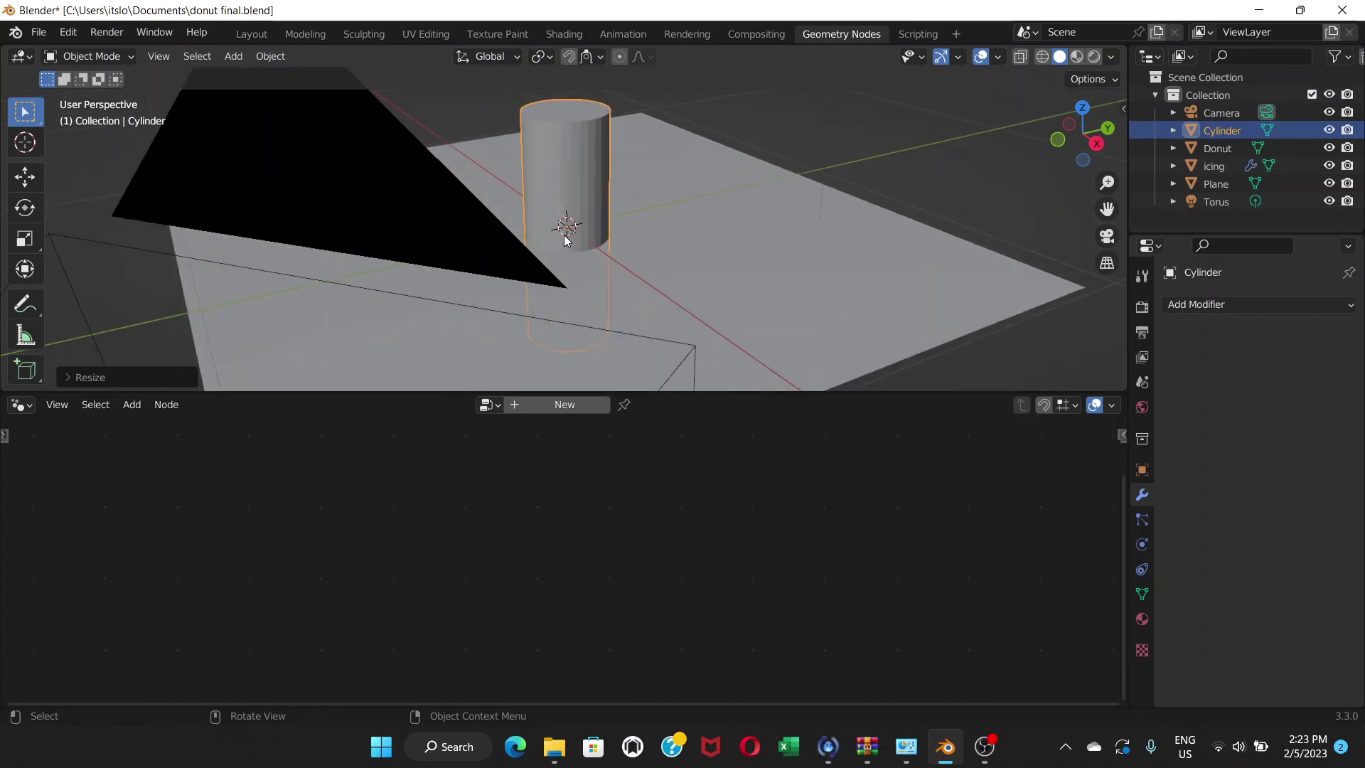
key(s)
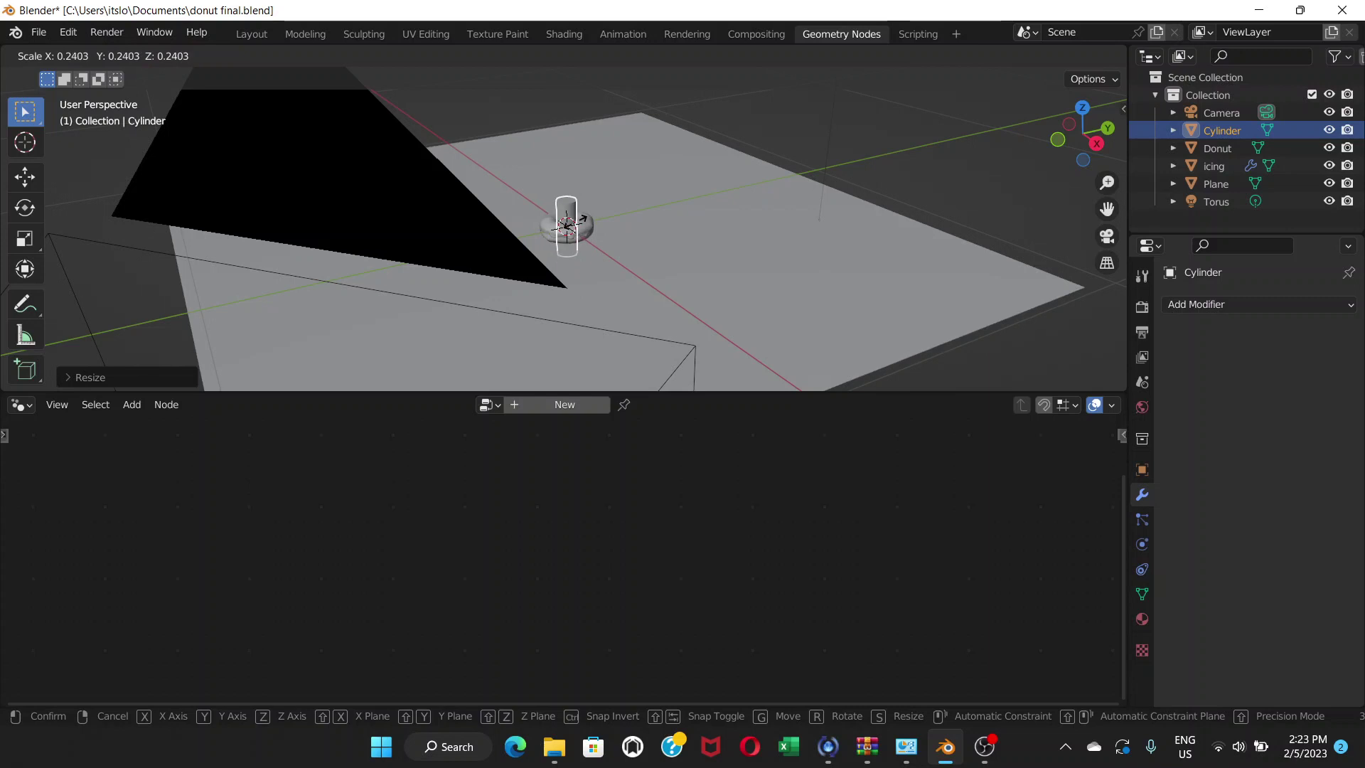
click(584, 218)
scroll(583, 214, up, 4)
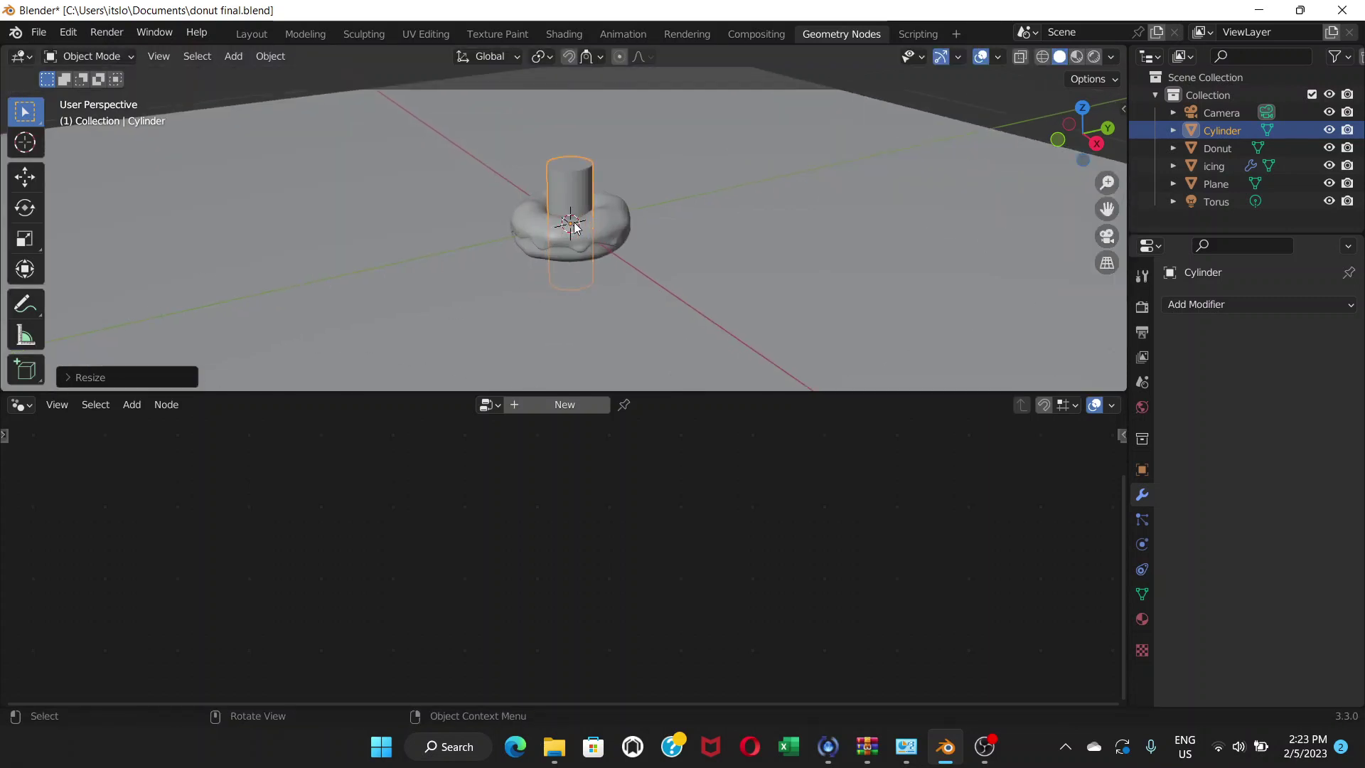
Move the cylinder out of the donut to its side, scale it down to about 0.22, and reposition it nearer the donut.
key(g)
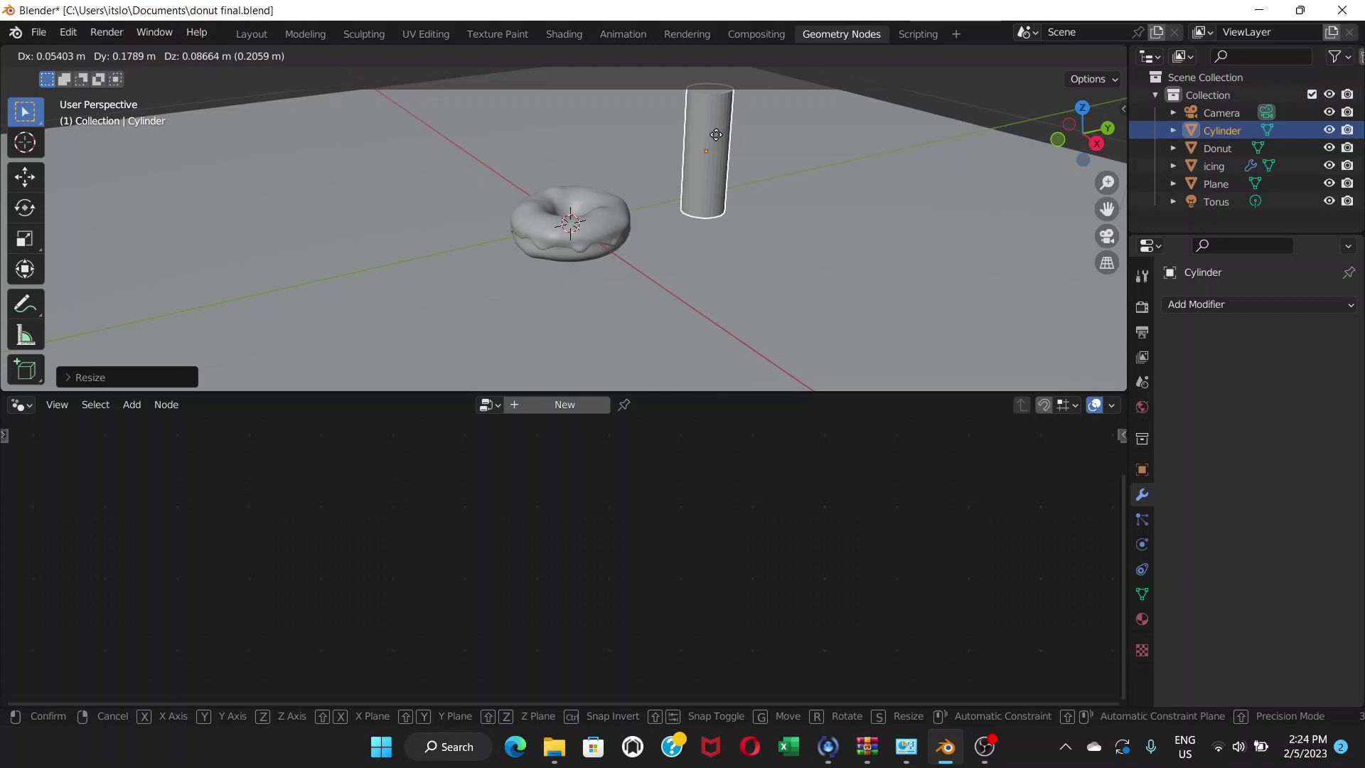
click(715, 135)
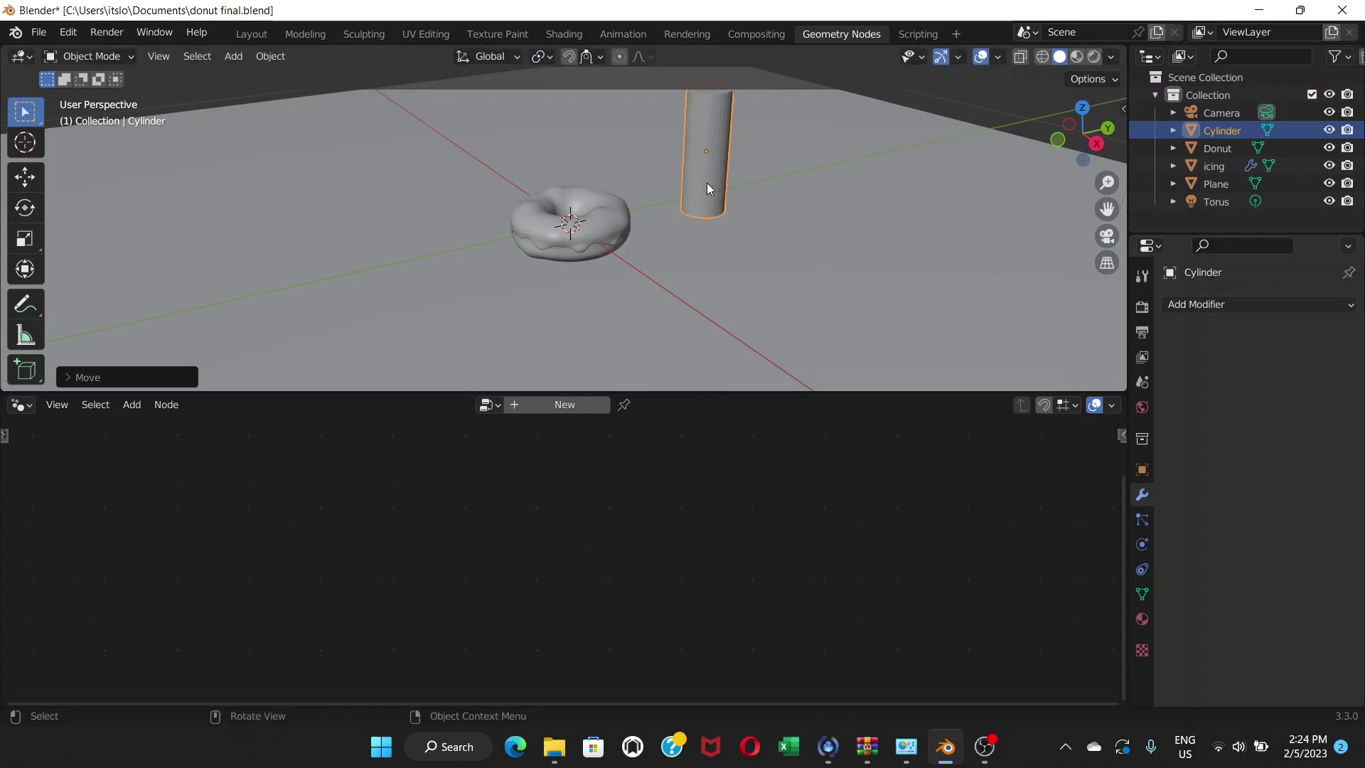
key(s)
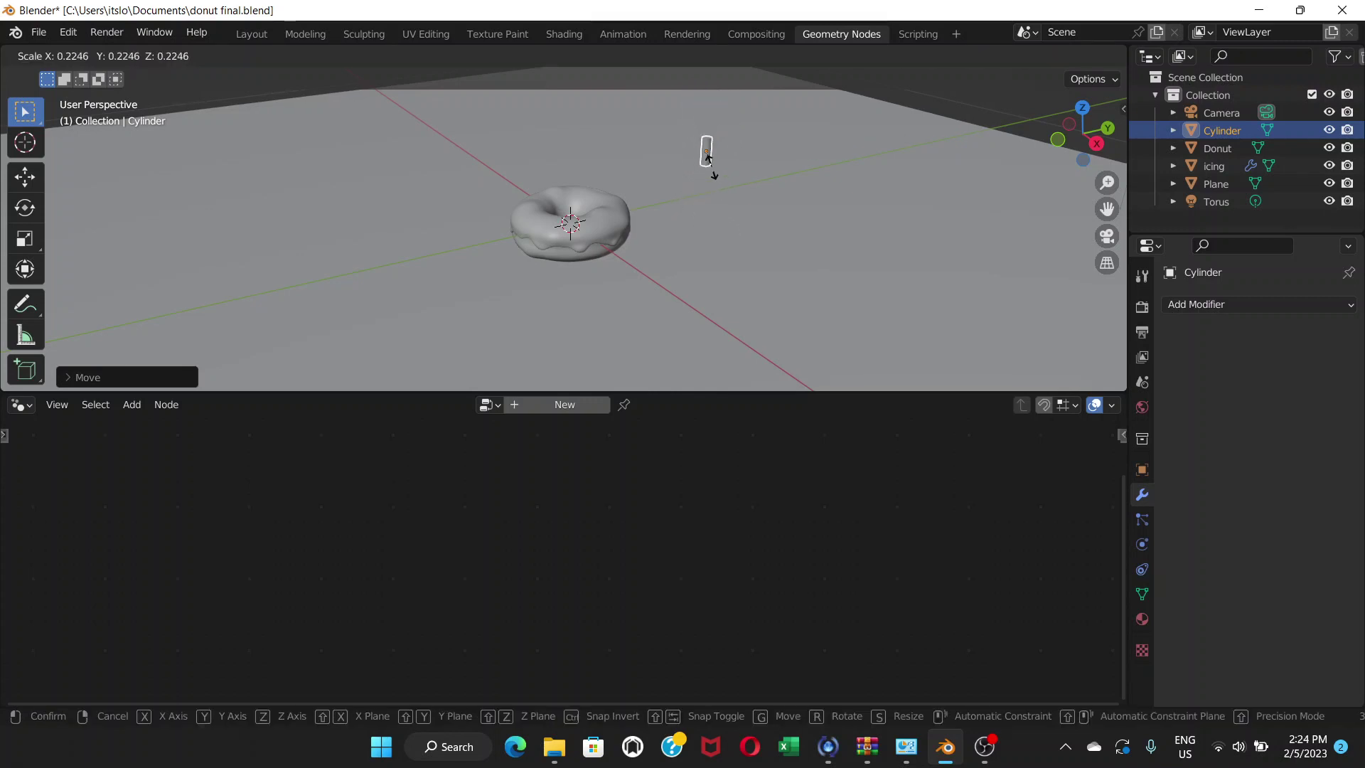
click(711, 165)
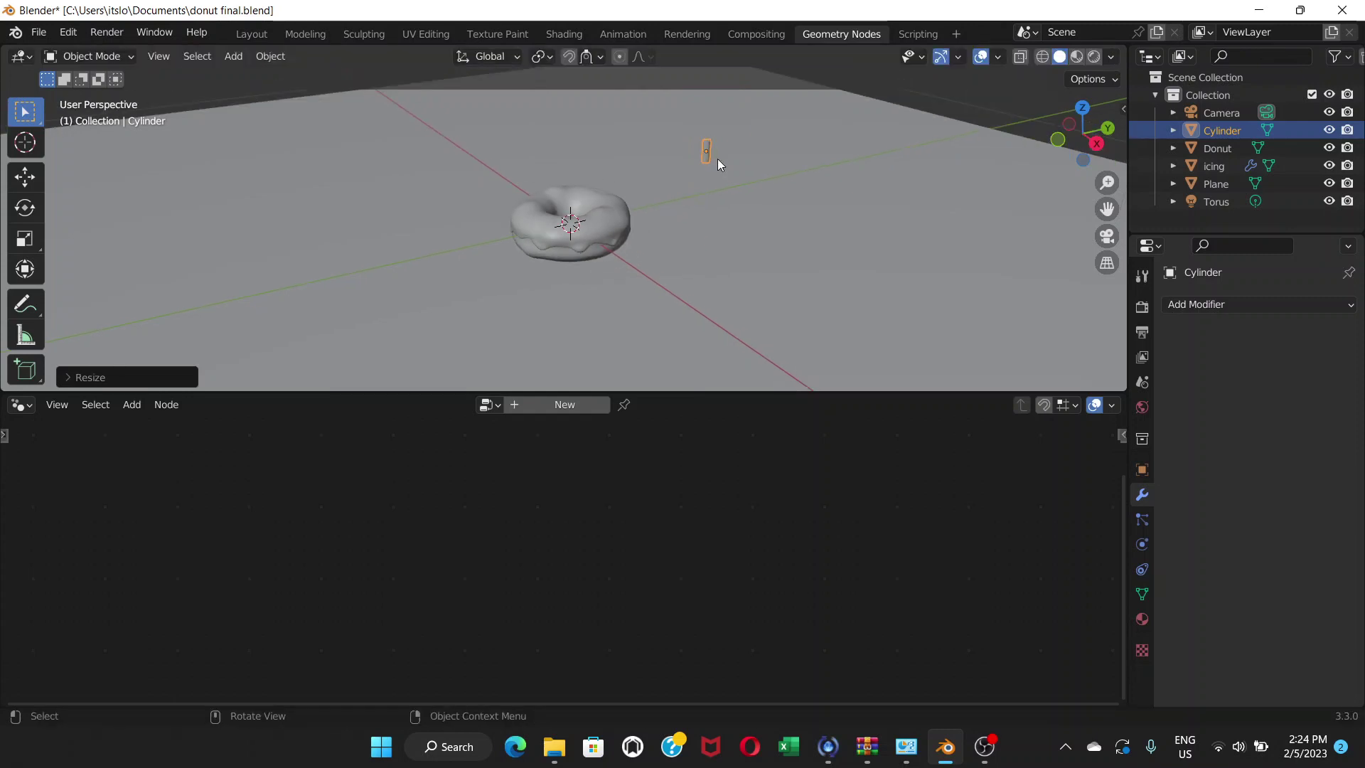
key(g)
click(683, 216)
Scale the cylinder down to about 0.43 and move it next to the upper outer edge of the icing.
scroll(683, 220, up, 5)
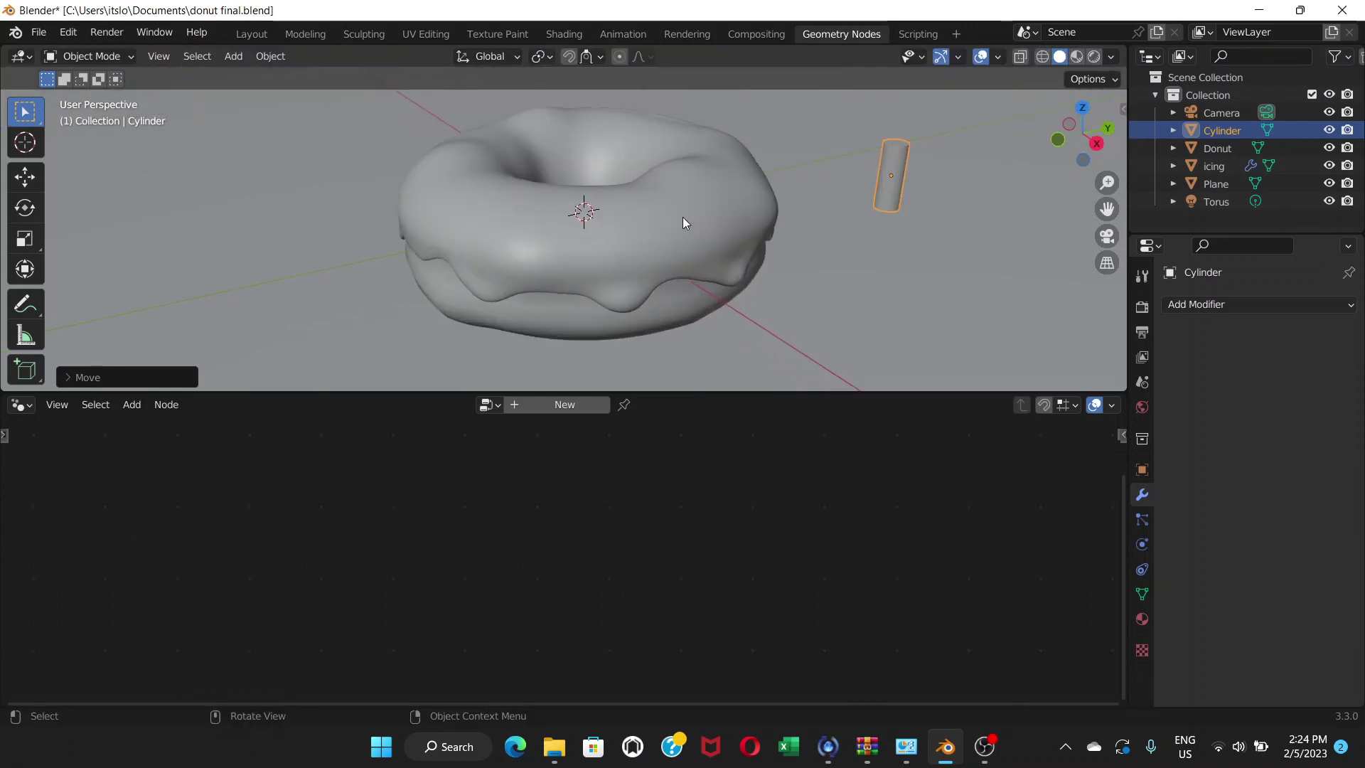
middle_drag(690, 214, 649, 199)
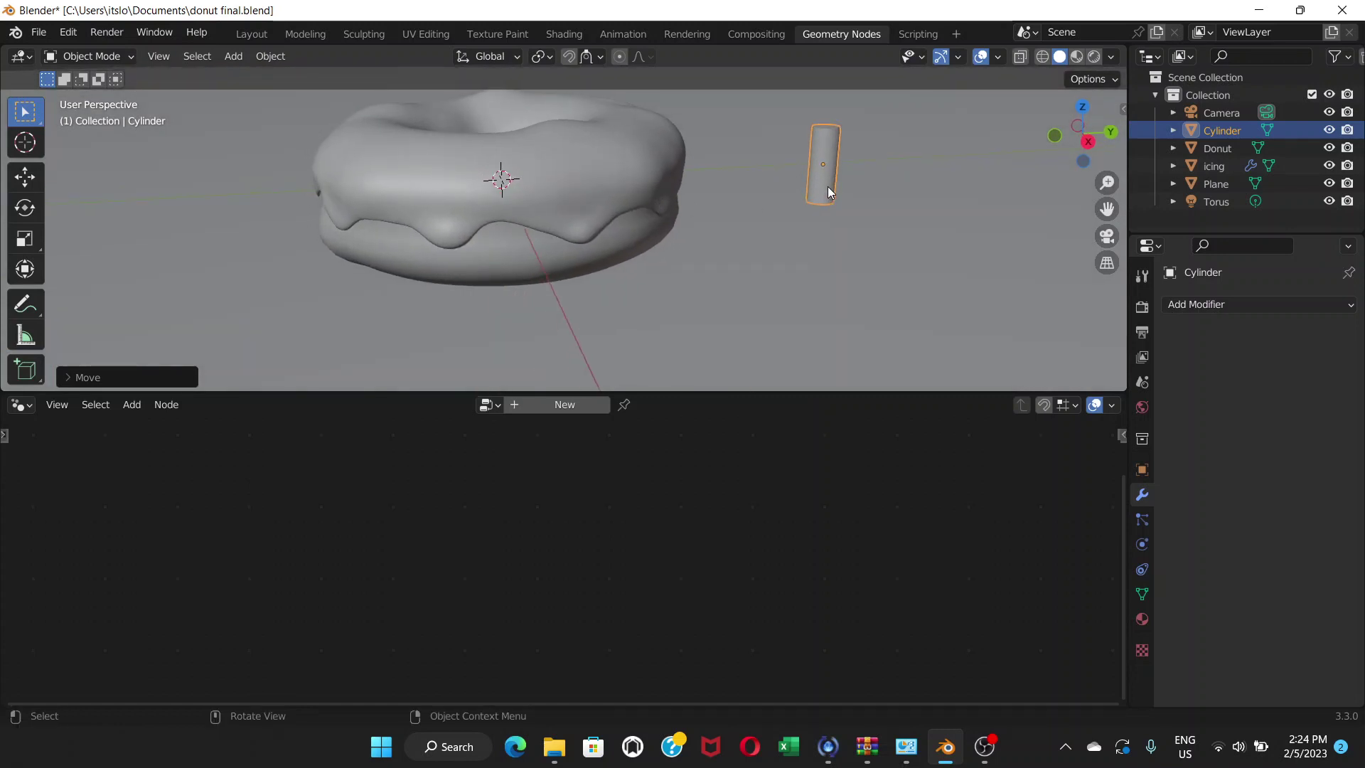
key(s)
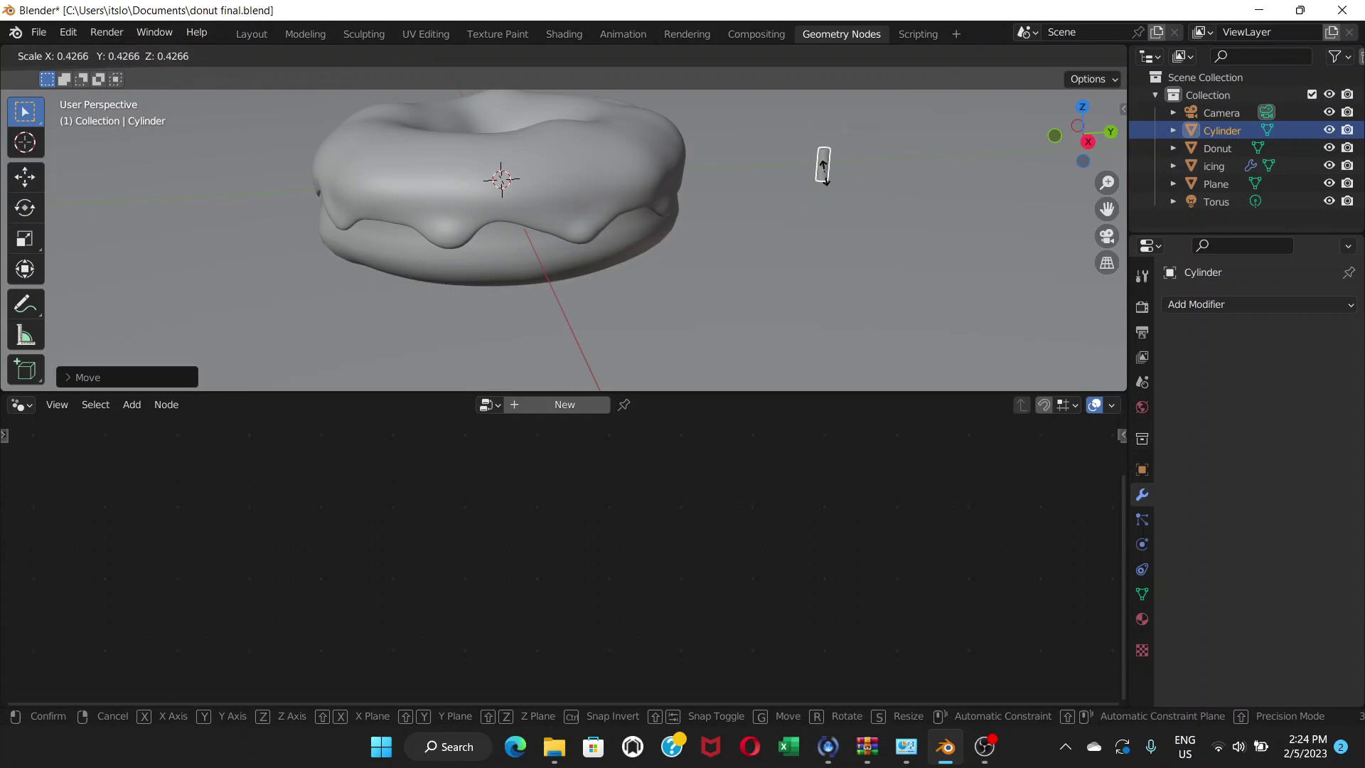
click(824, 171)
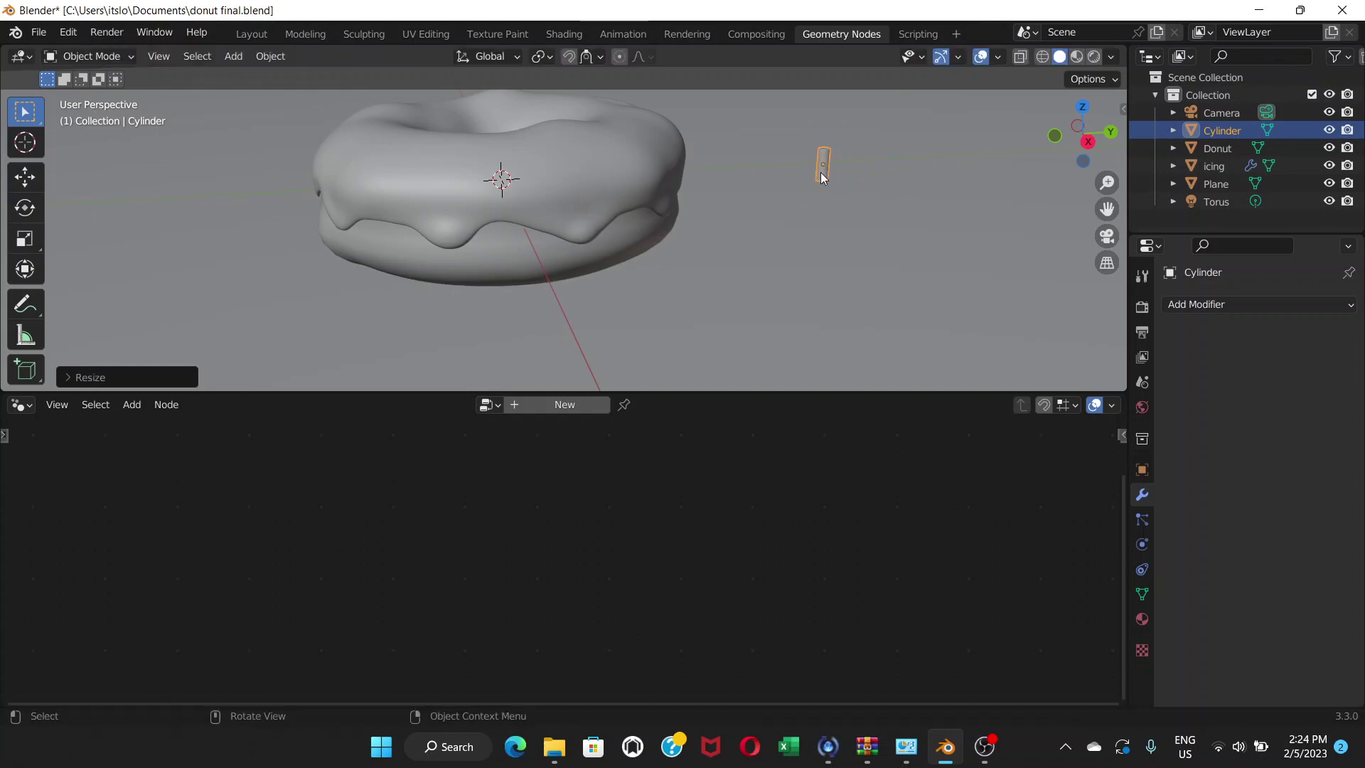
key(g)
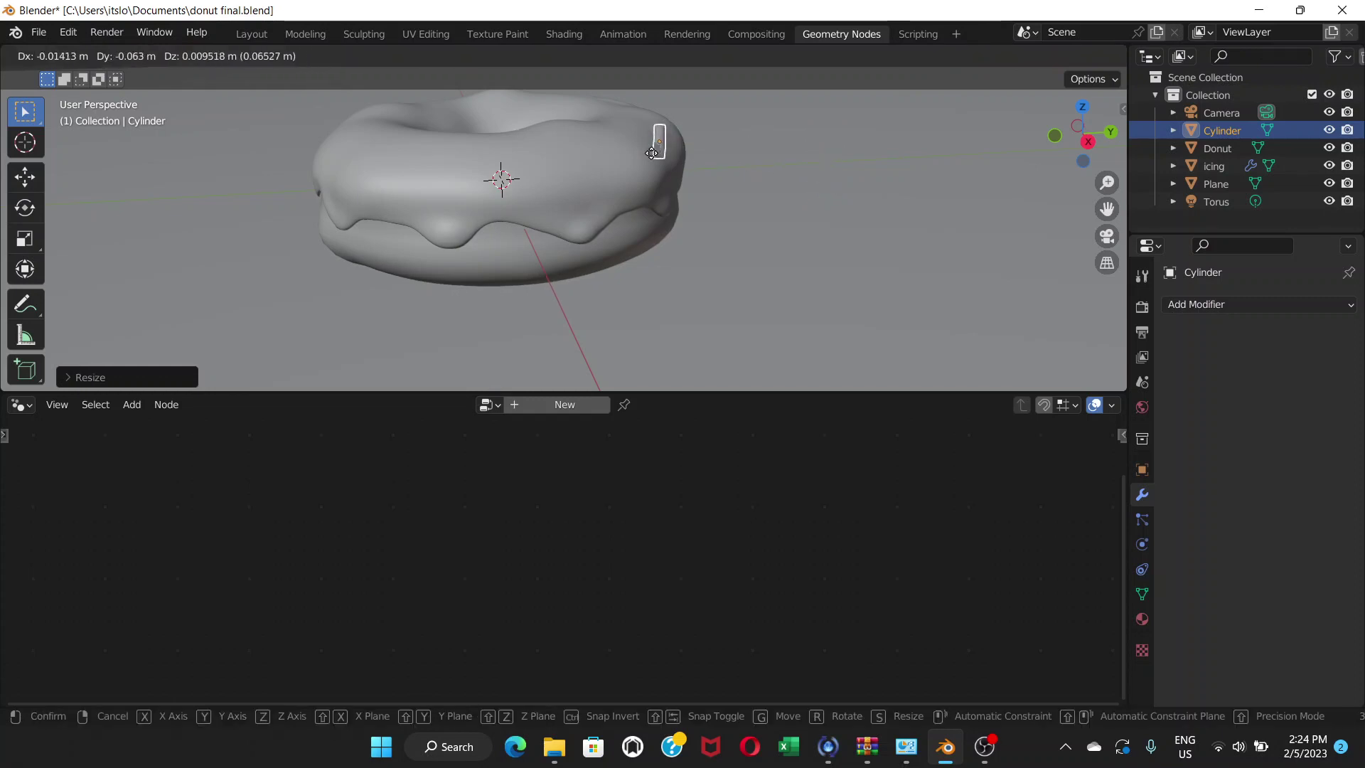
click(680, 141)
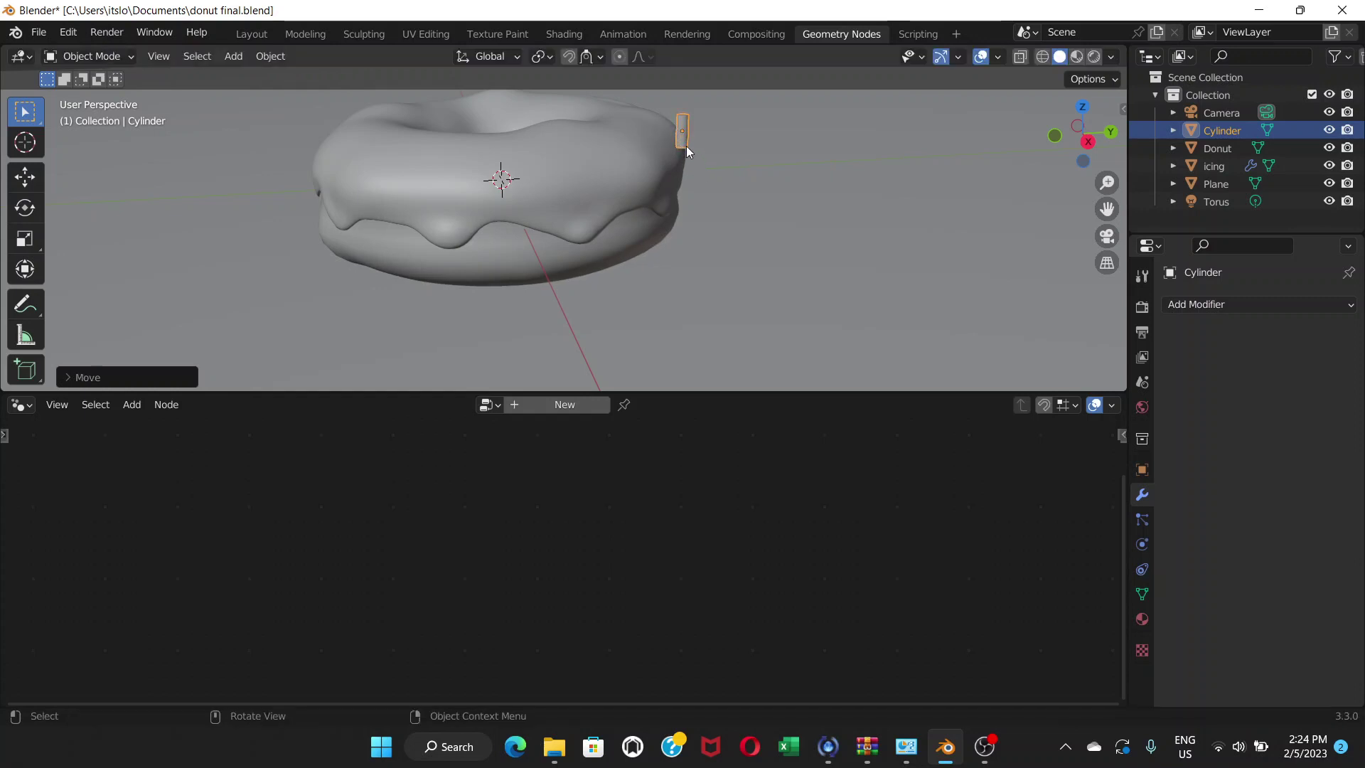
Stretch the cylinder along the global Z axis by a factor of about 1.37.
scroll(681, 145, up, 2)
mouse_move(681, 152)
middle_down()
mouse_move(681, 168)
mouse_move(682, 155)
middle_up()
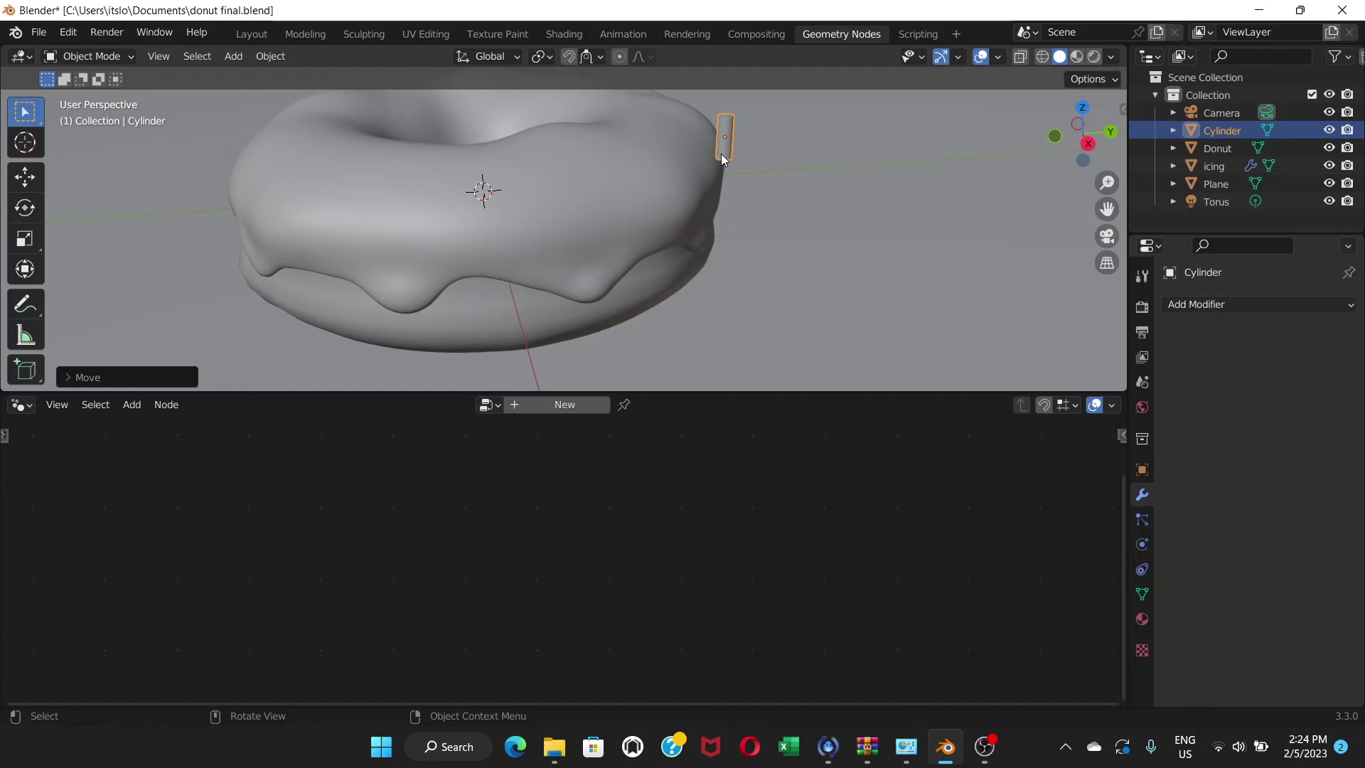
key(s)
key(z)
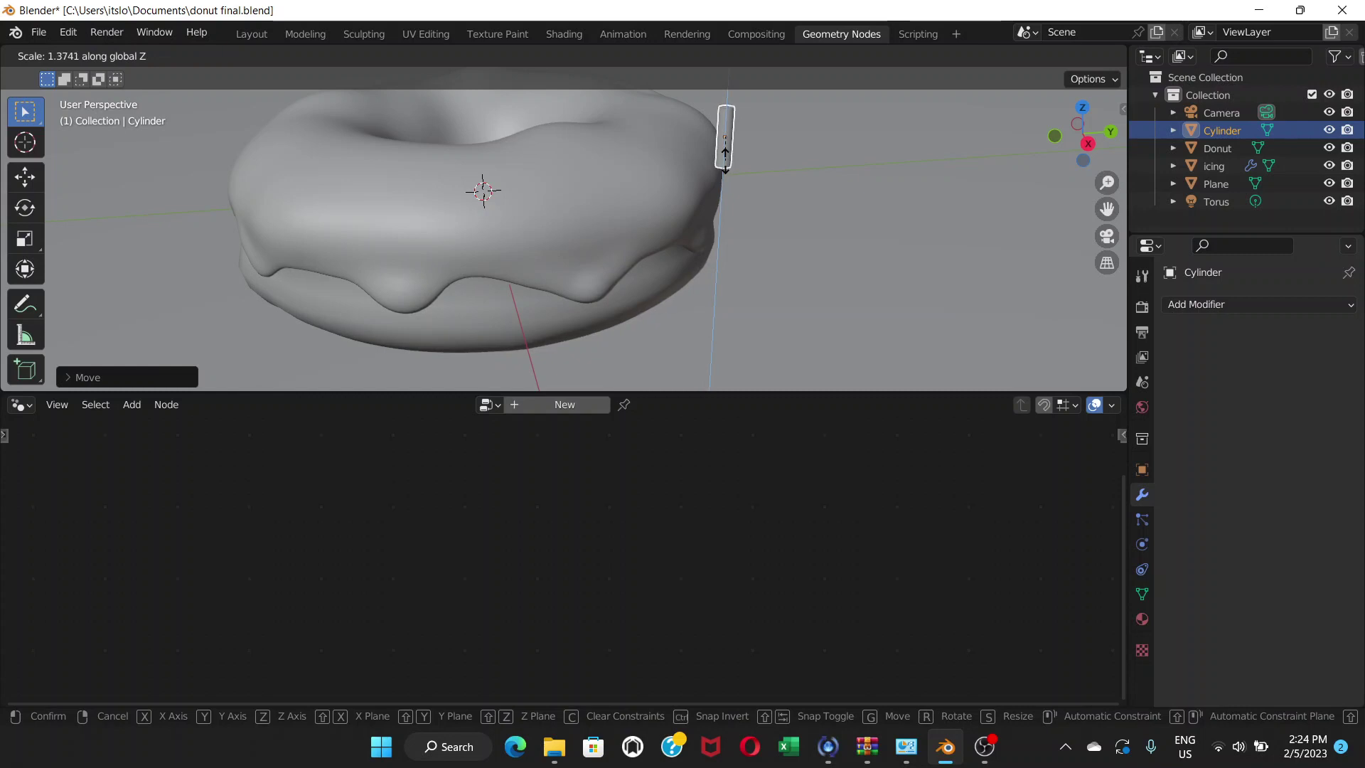
click(733, 156)
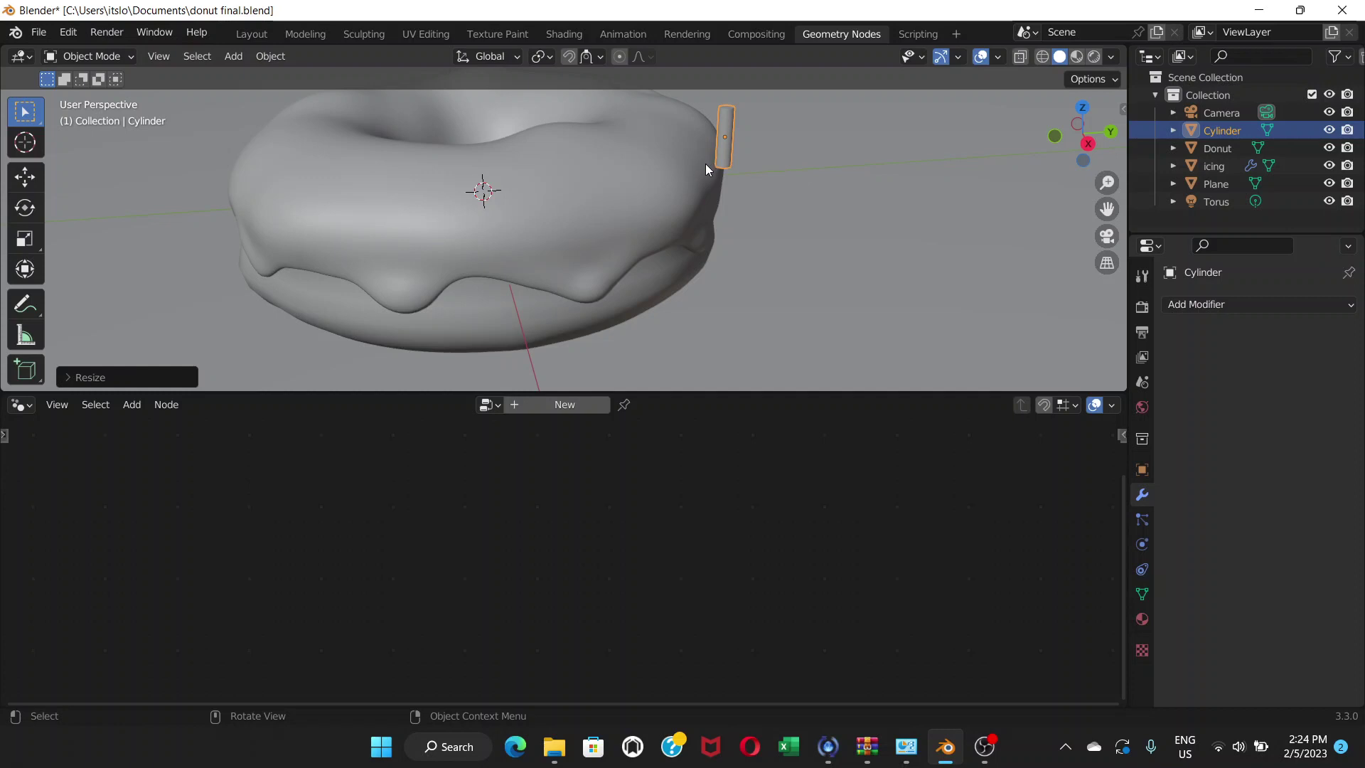
Scale the cylinder down uniformly to about 0.74 and move it away from the icing into the empty space beside the donut.
key(s)
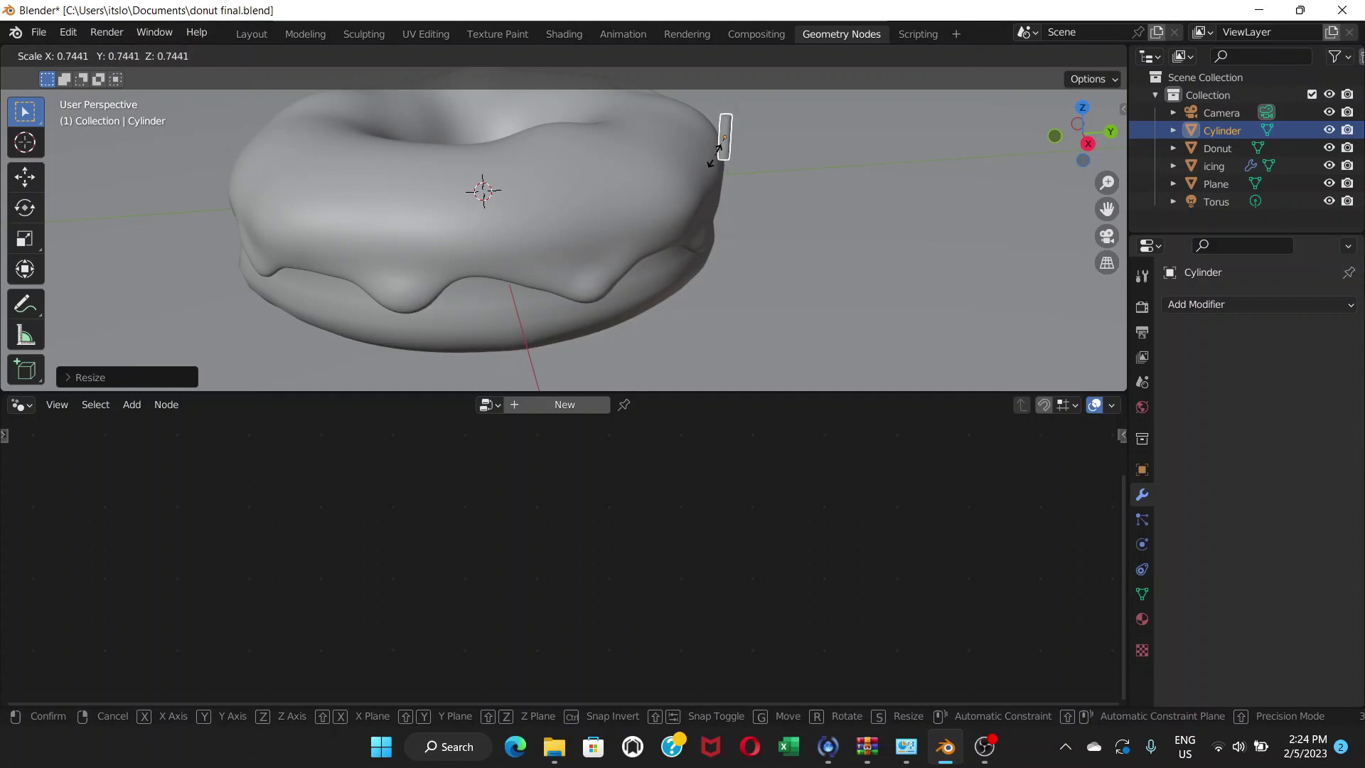
click(725, 149)
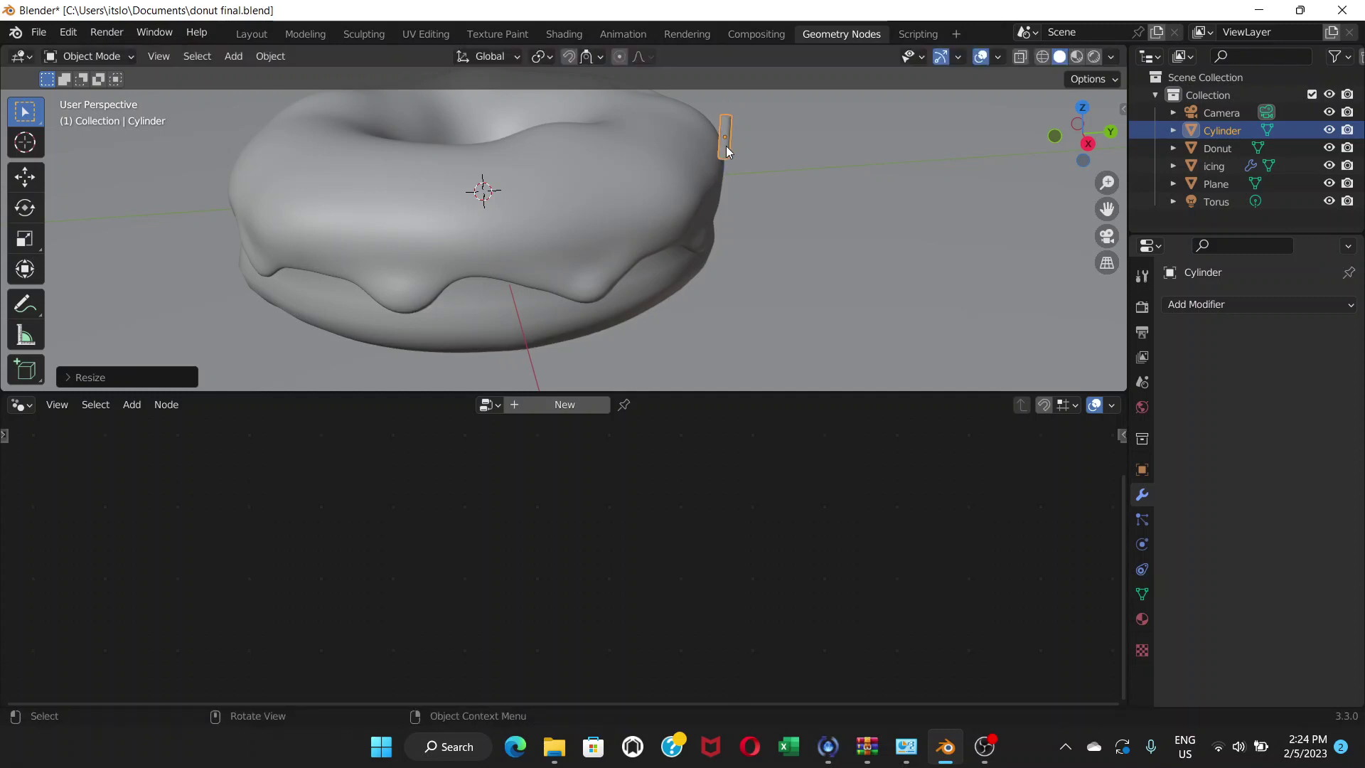
key(g)
click(849, 160)
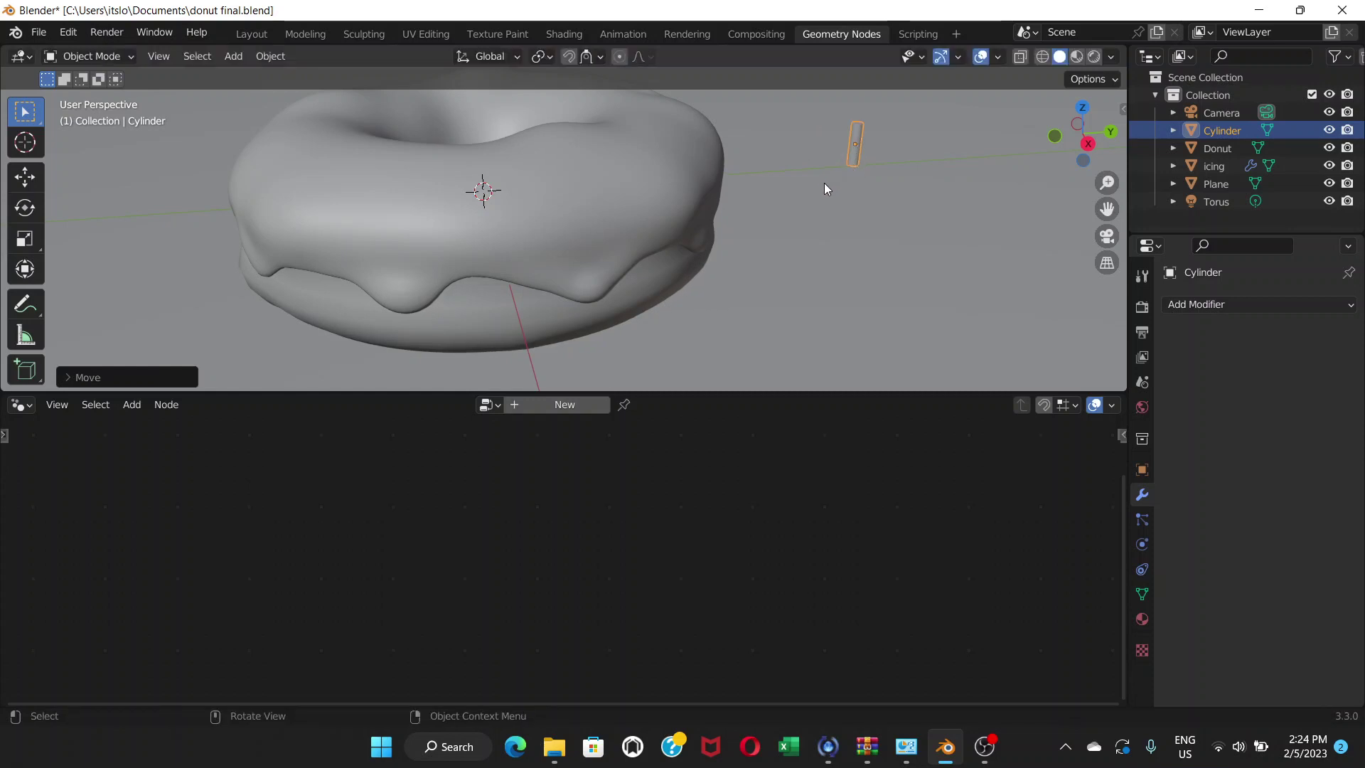
Rotate the cylinder by -90° in a low side view of the donut so it lies horizontally.
middle_drag(824, 189, 740, 205)
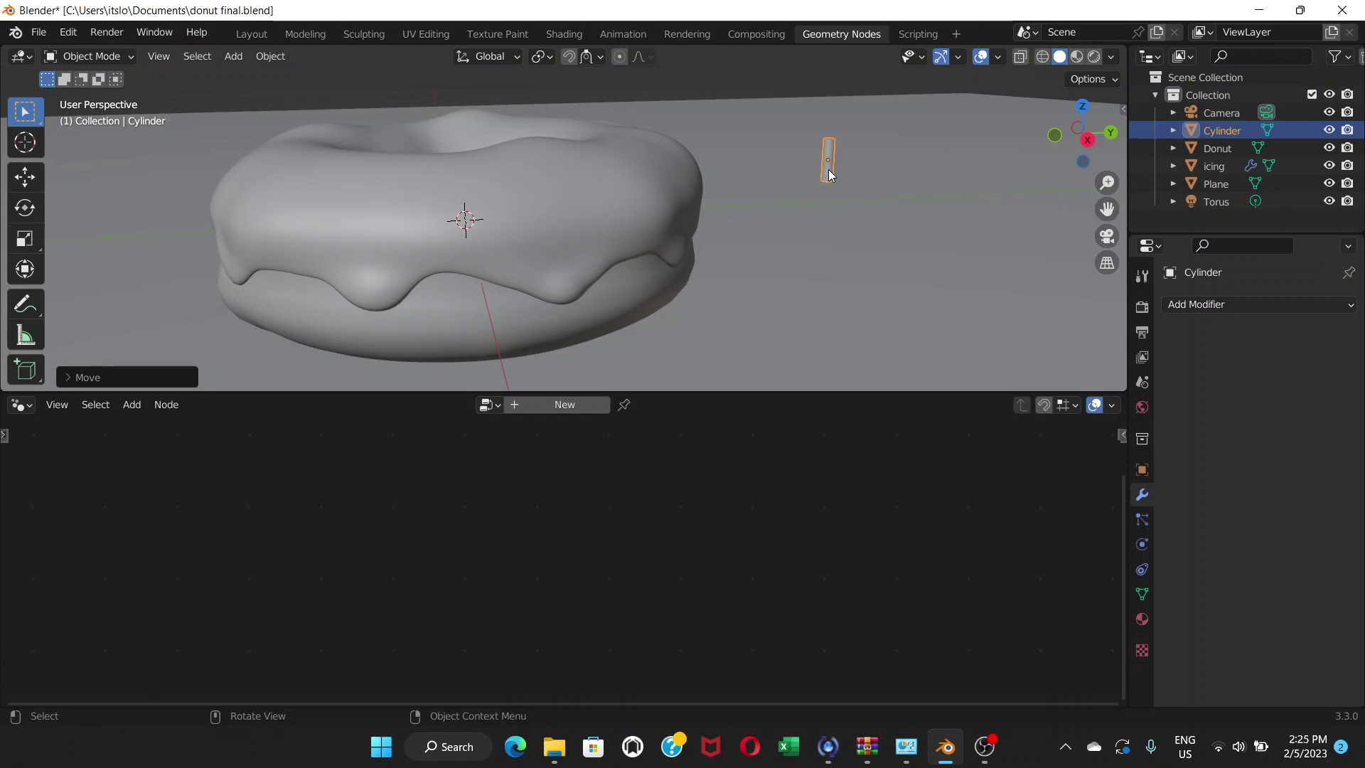
key(r)
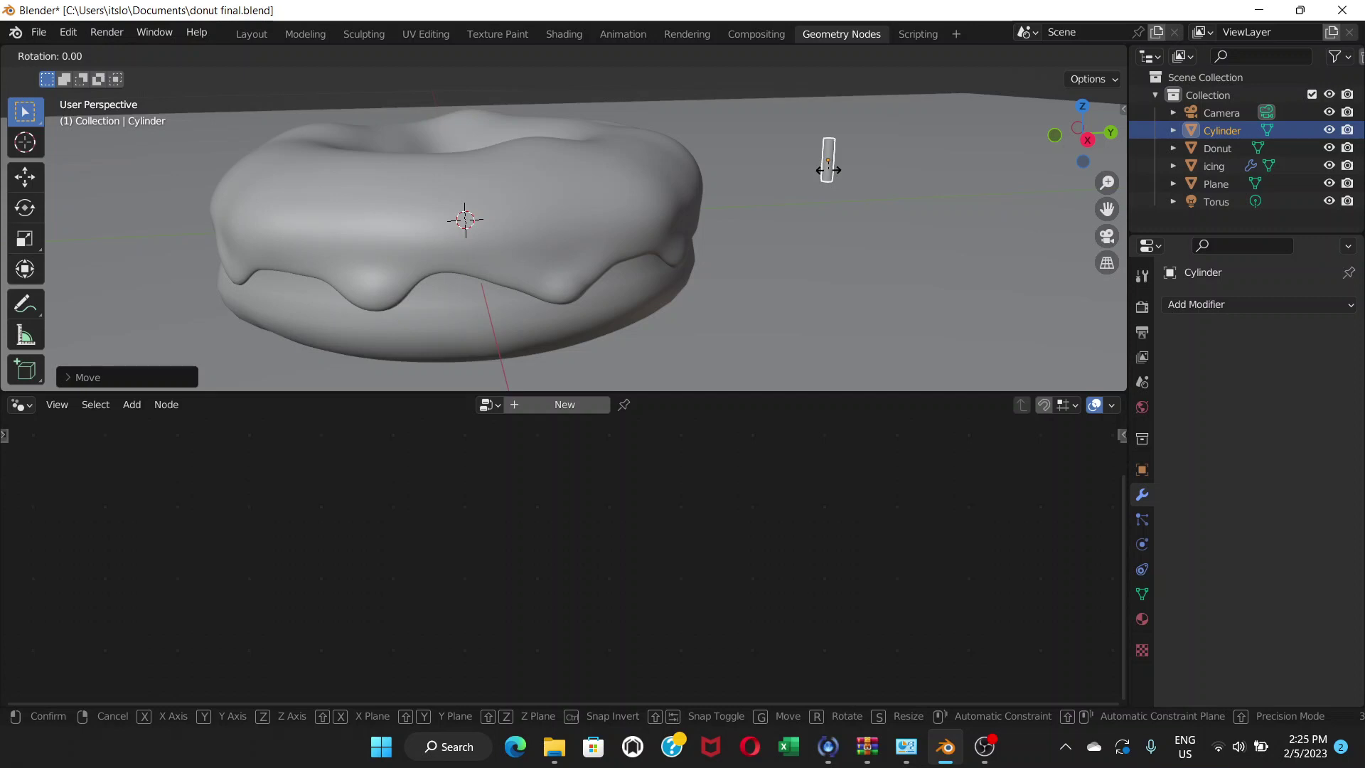
text(-90)
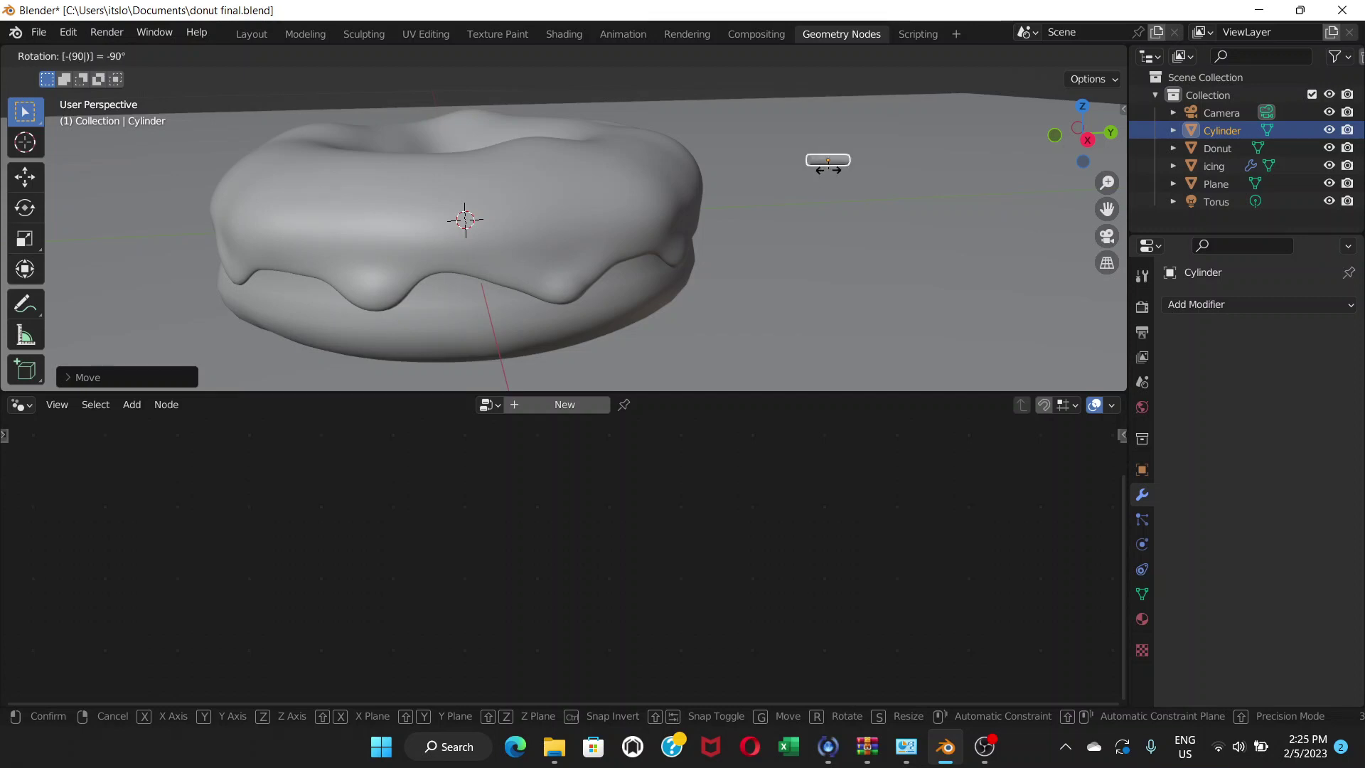
key(Return)
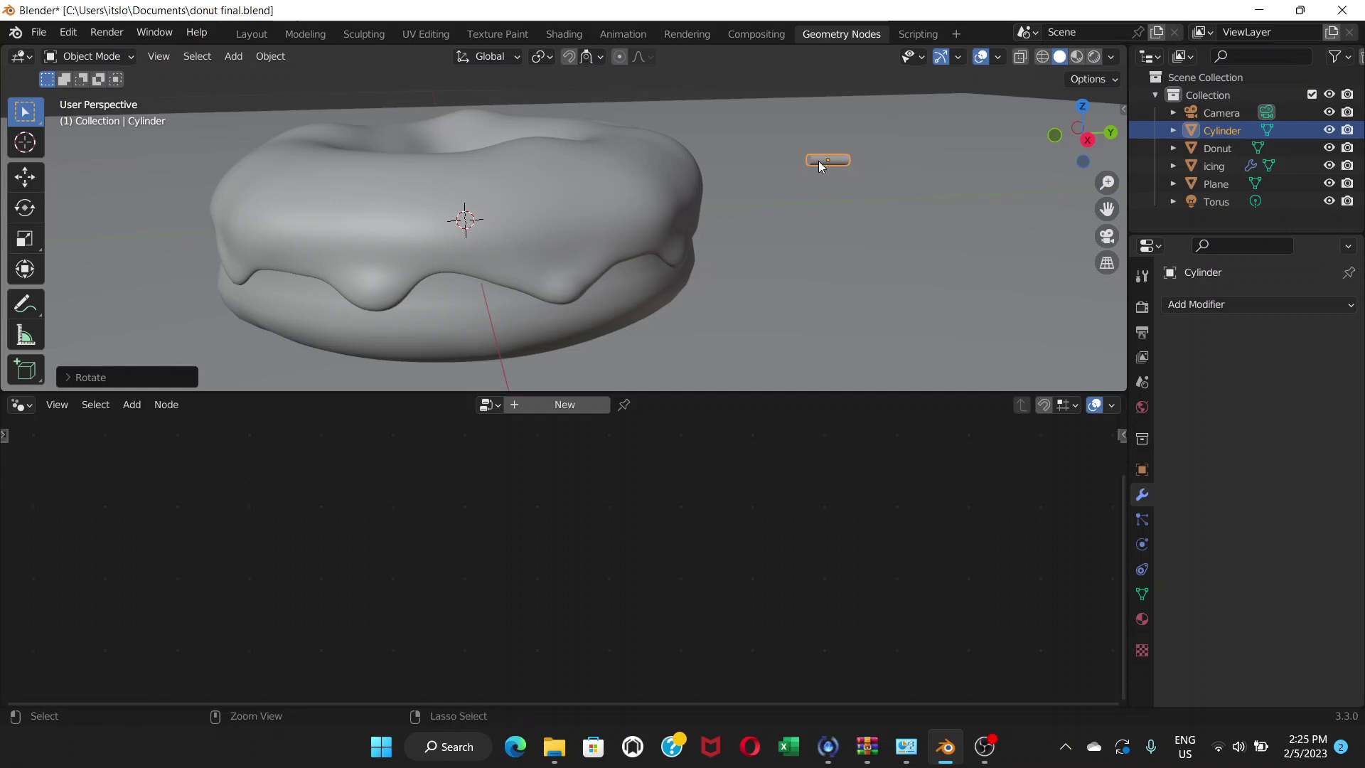
Apply the scale and the rotation of the cylinder.
key(ctrl+a)
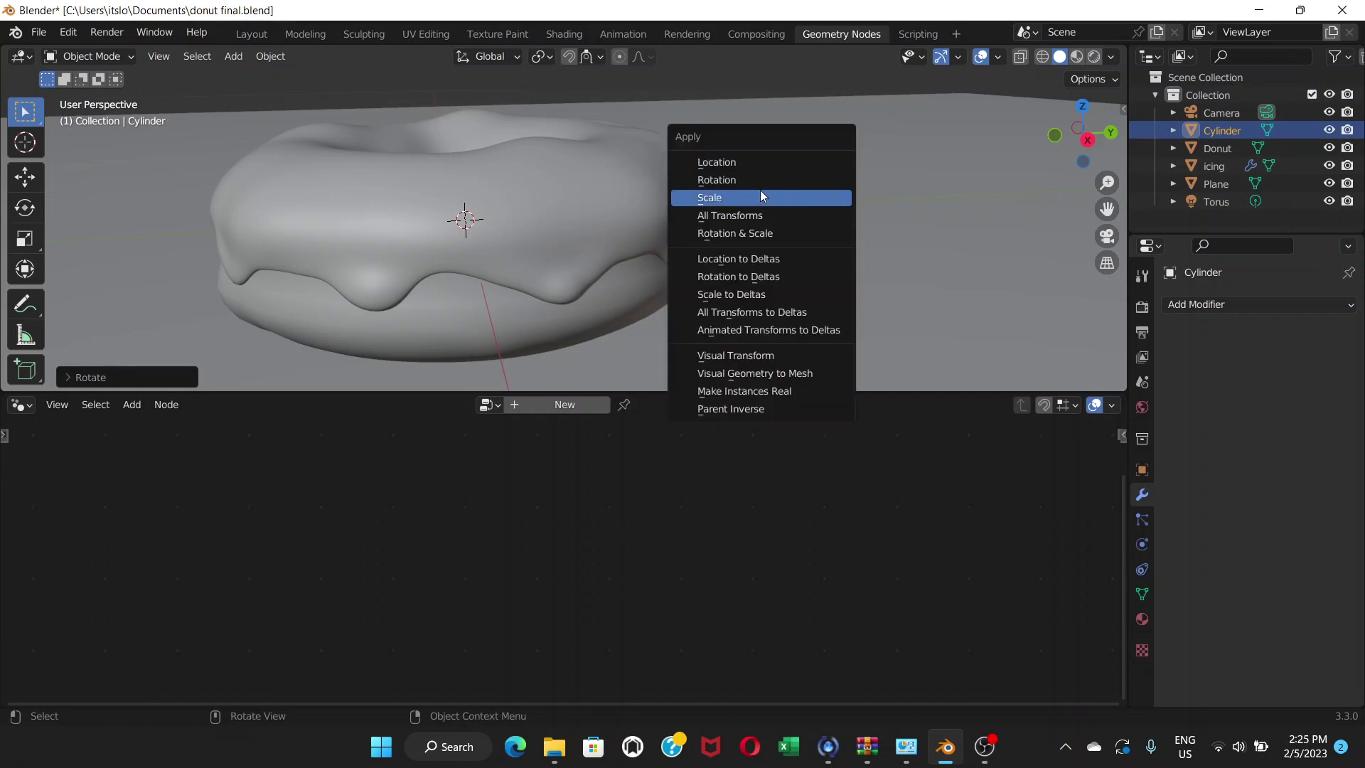
click(718, 200)
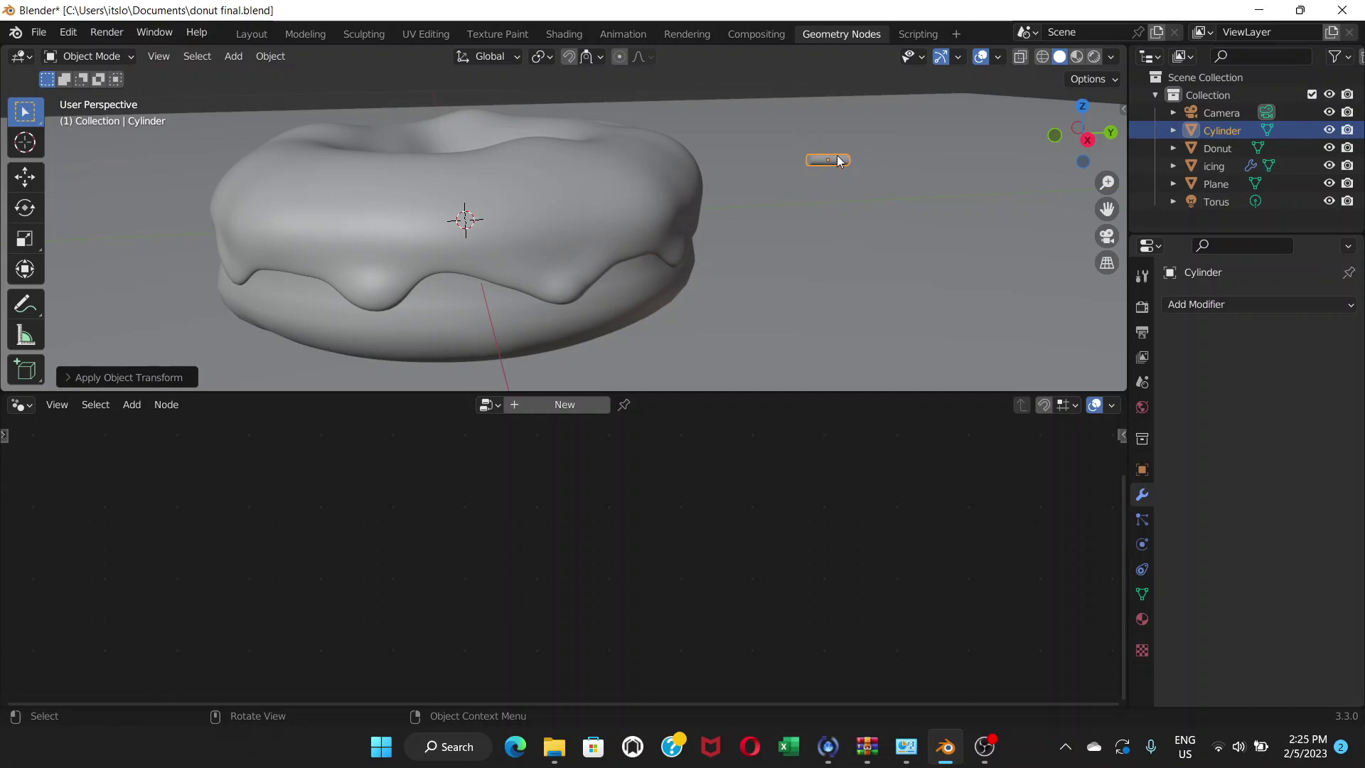
key(ctrl+a)
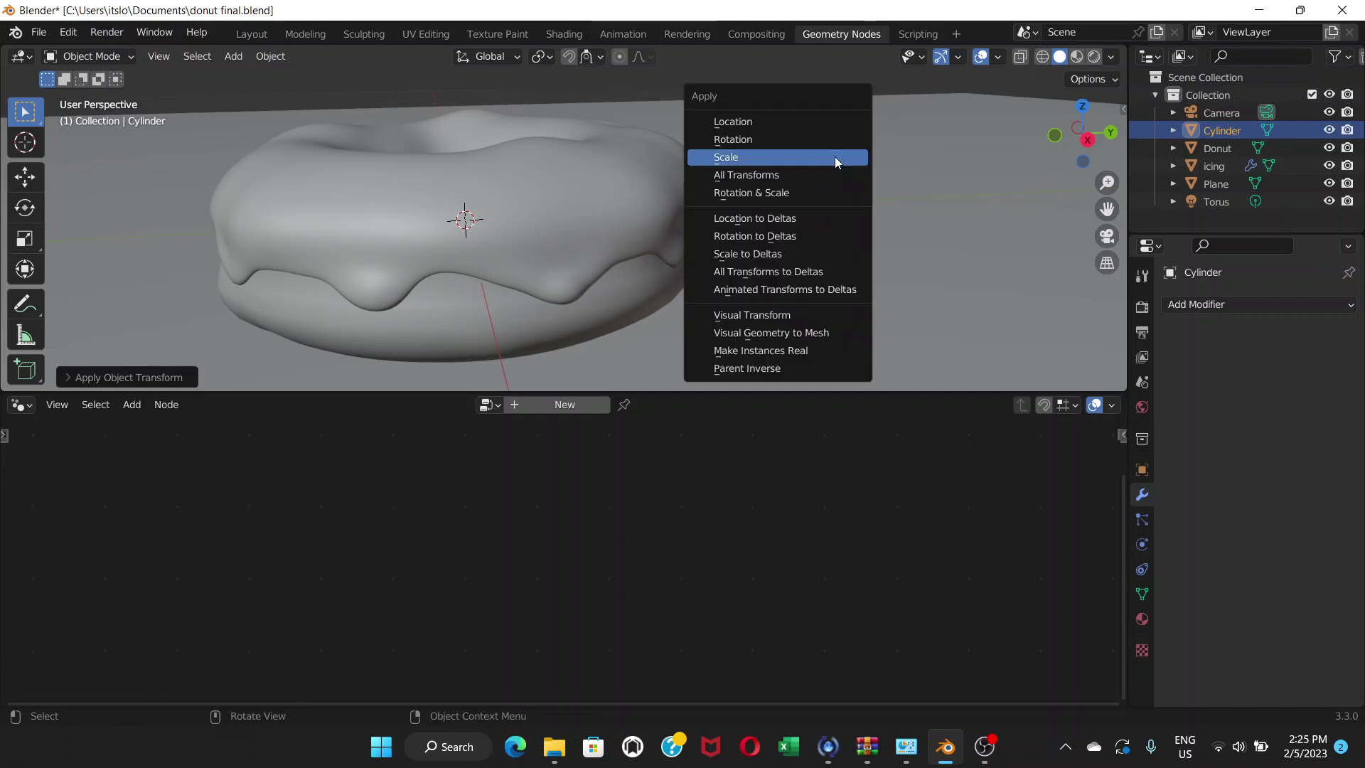
click(752, 139)
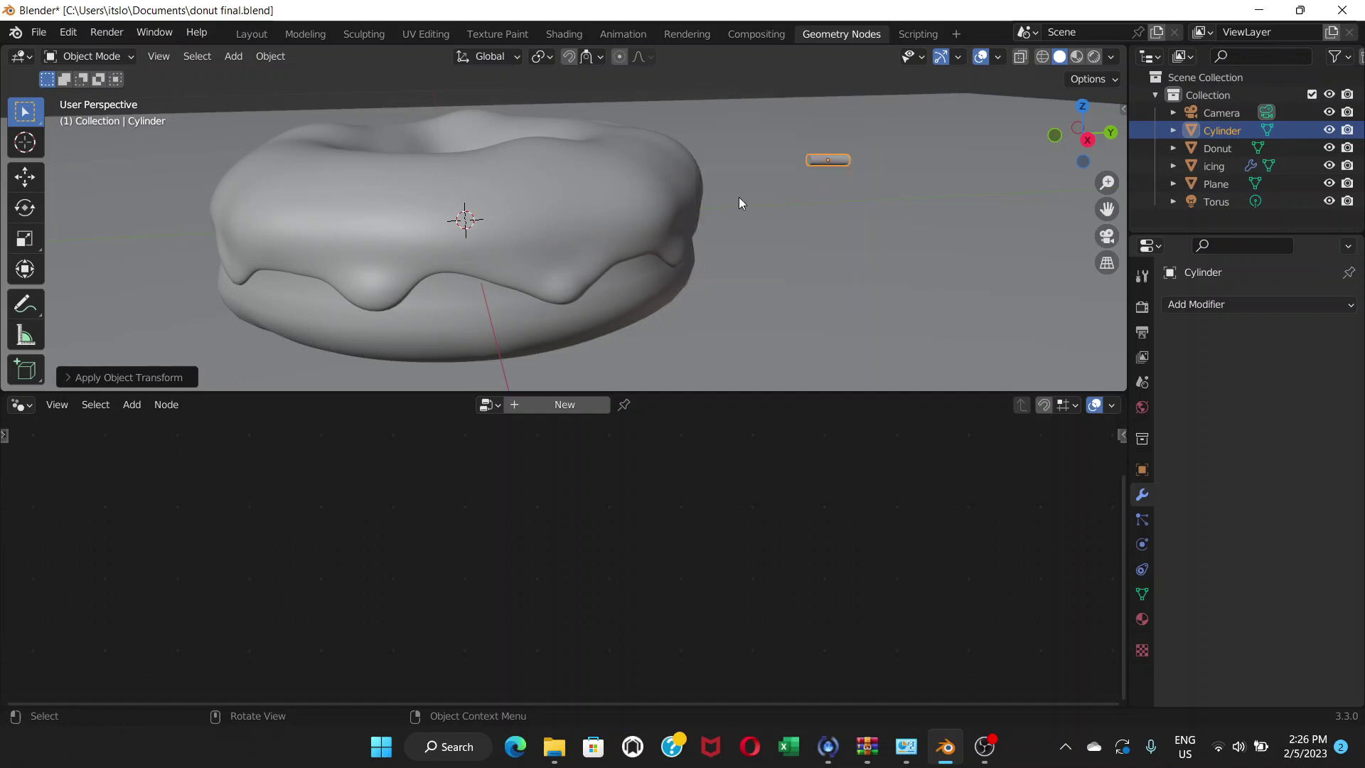
Select the icing and spread out its Group Input, Distribute Points on Faces and Instance on Points nodes.
click(544, 182)
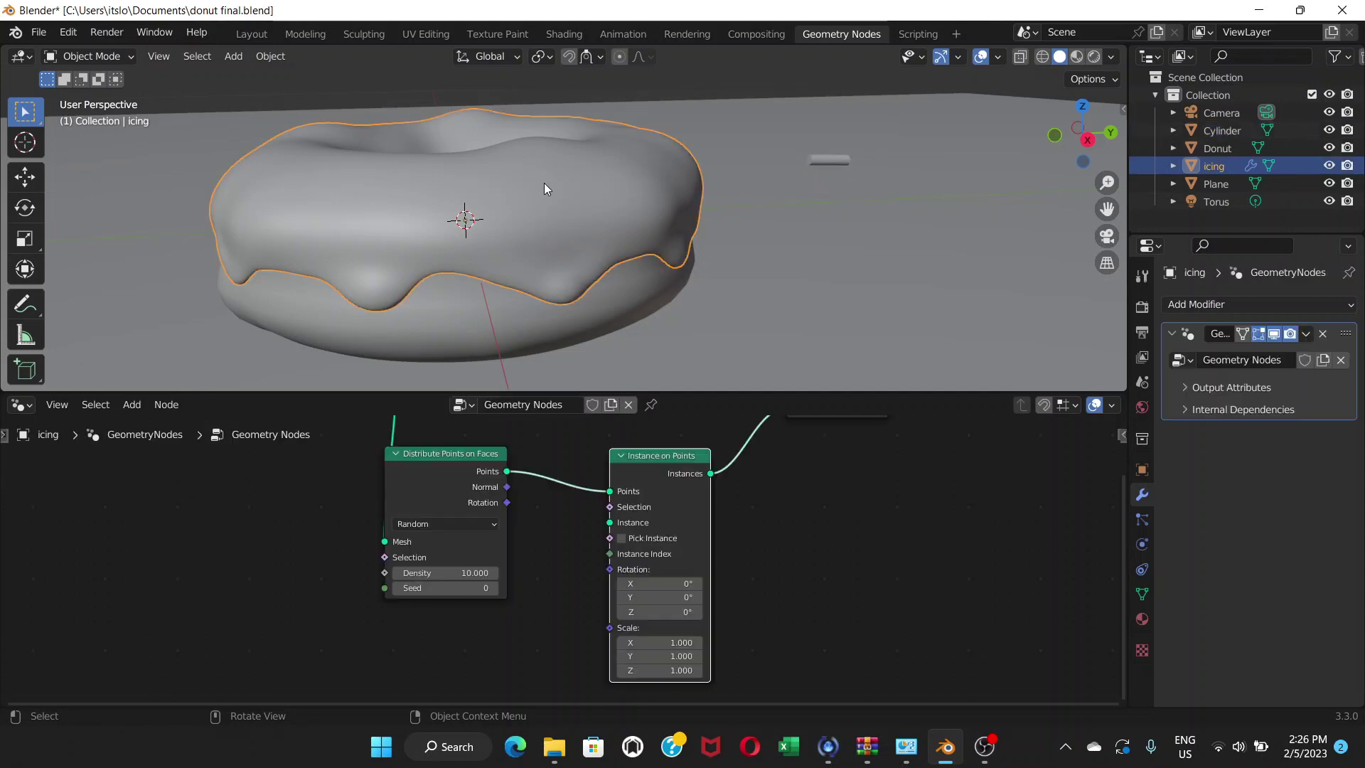
middle_drag(765, 470, 736, 522)
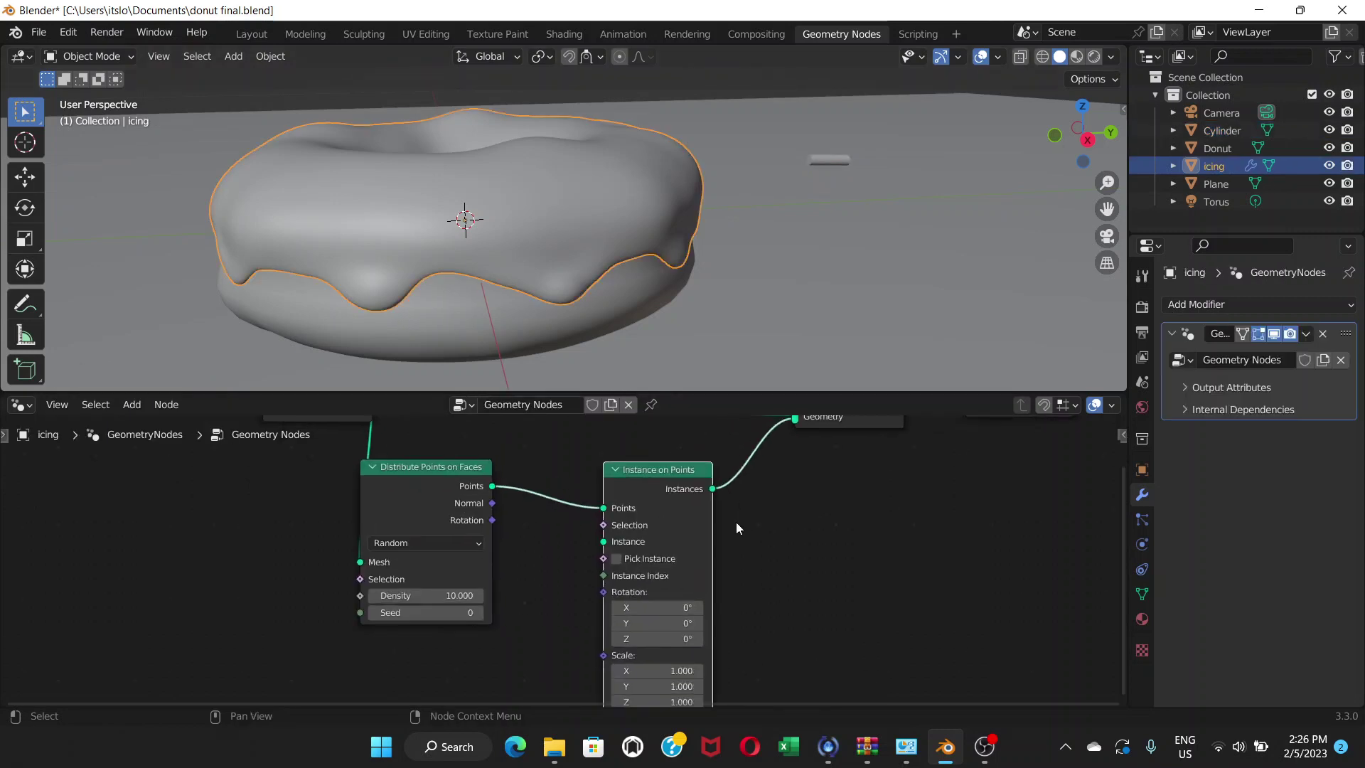
scroll(736, 517, down, 1)
scroll(352, 439, down, 1)
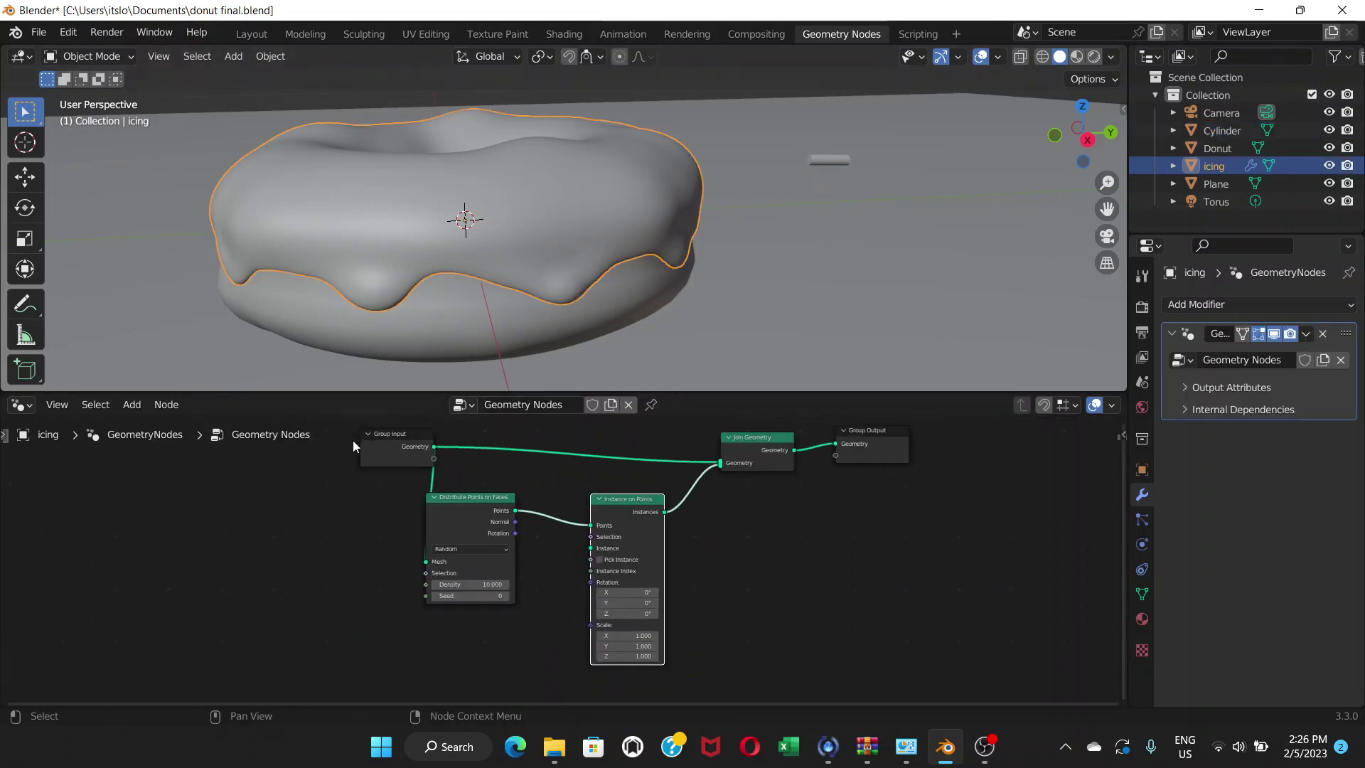
drag(382, 434, 305, 434)
drag(439, 500, 406, 494)
drag(620, 497, 573, 505)
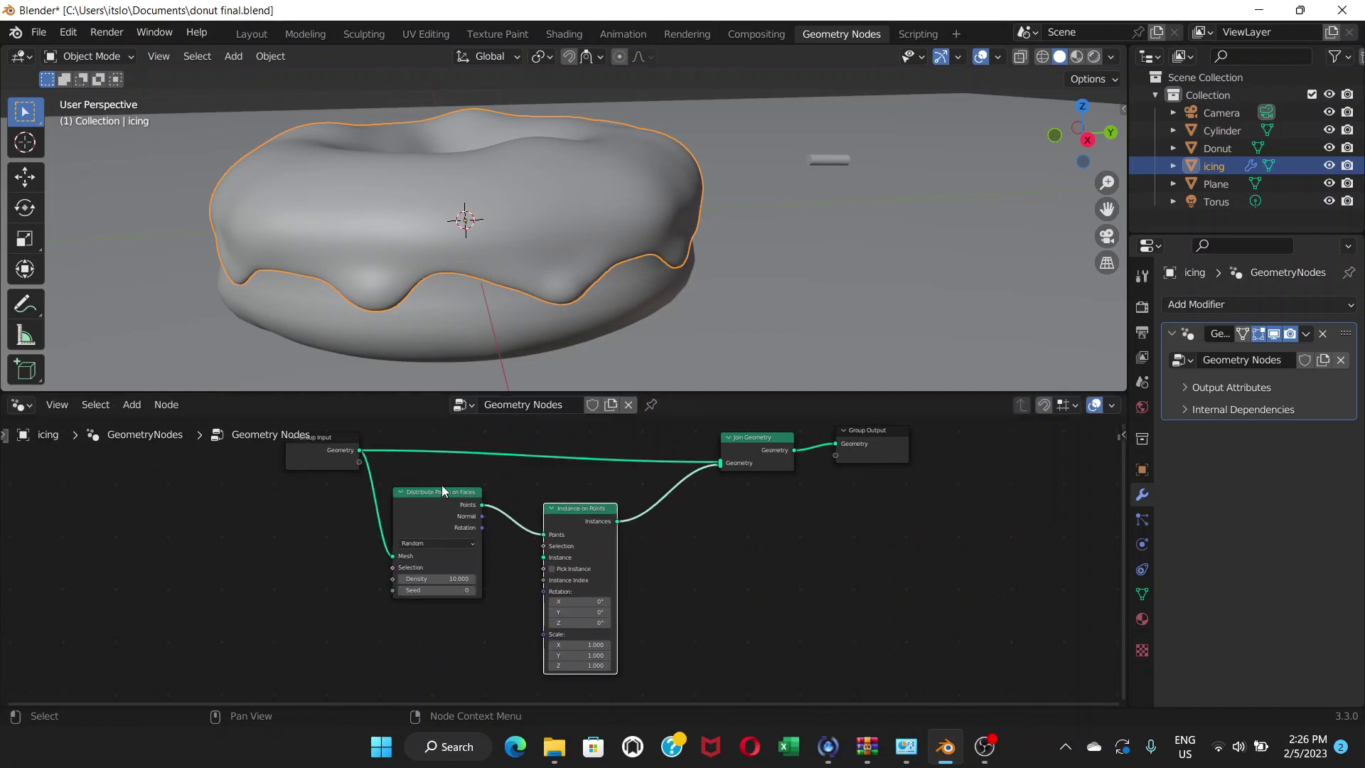
drag(431, 488, 436, 477)
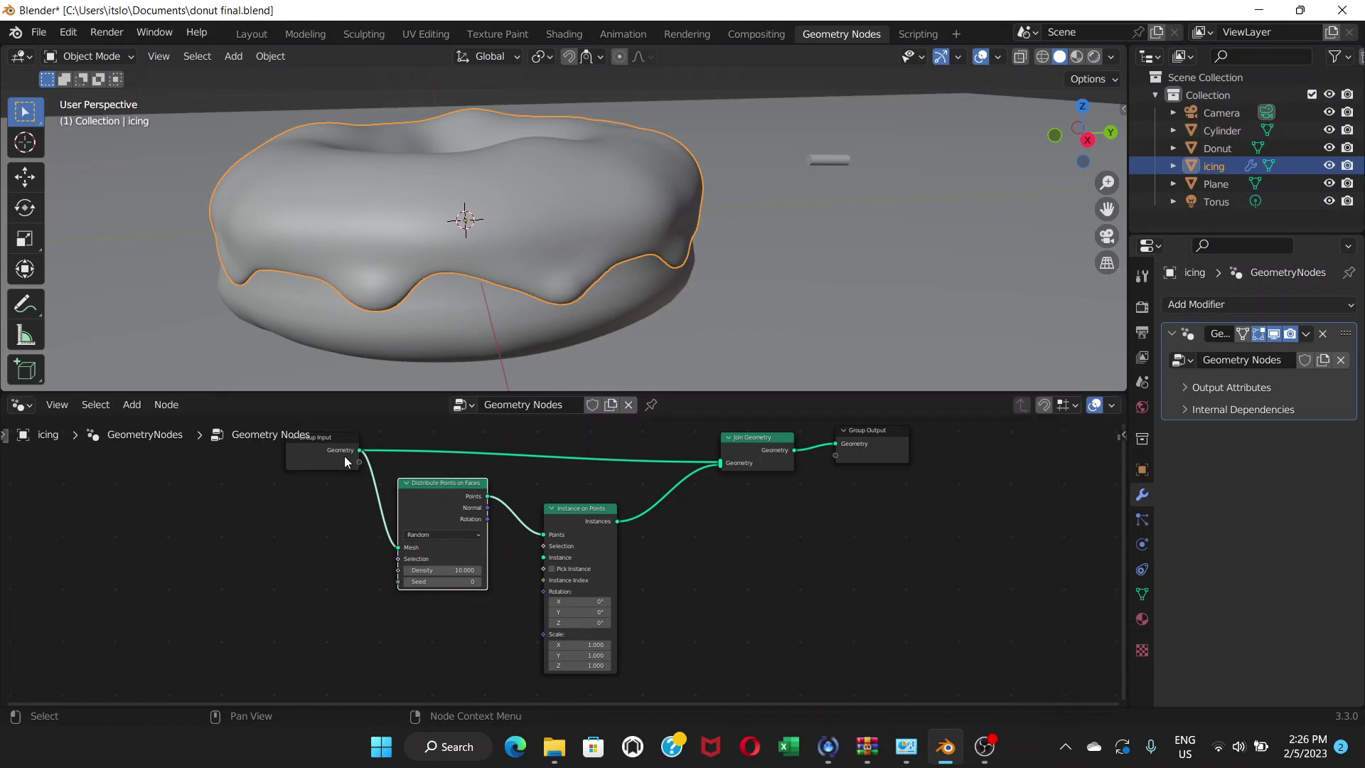
drag(339, 436, 311, 429)
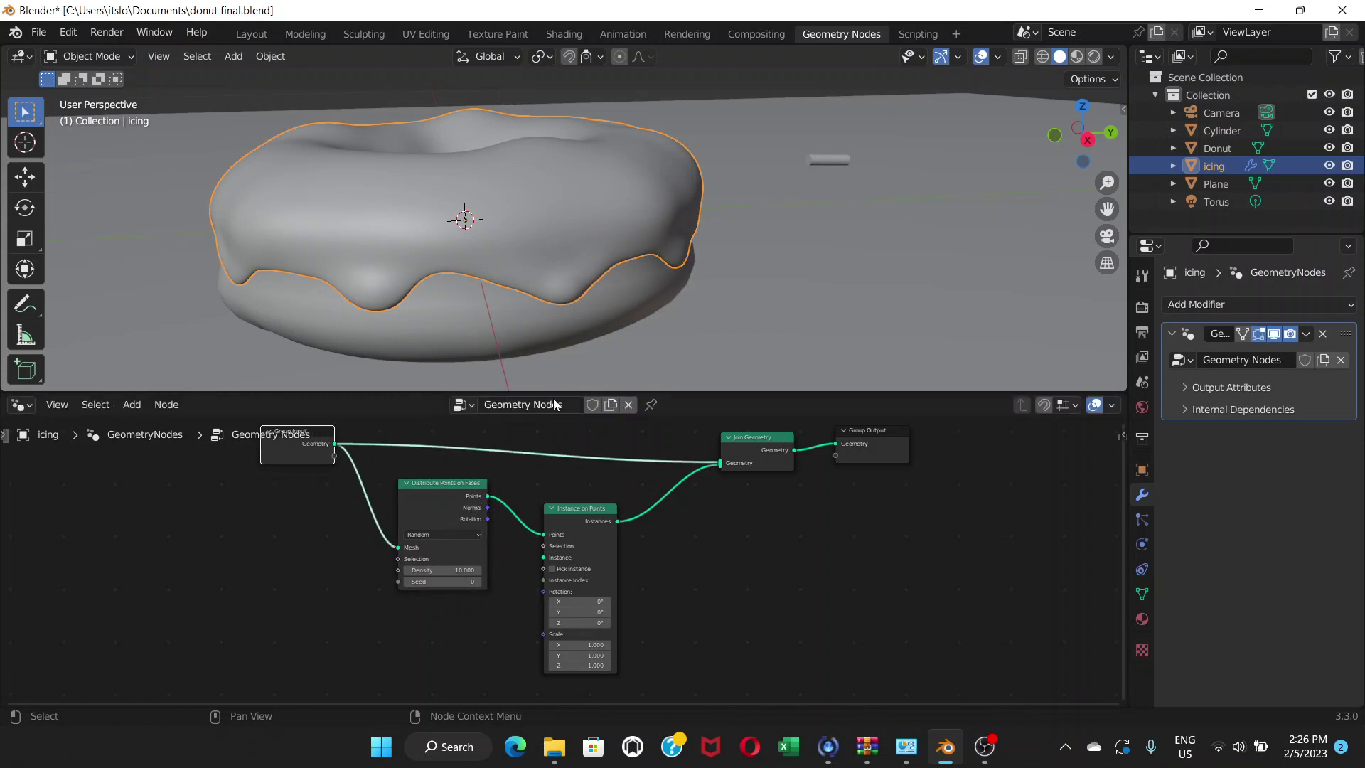
drag(591, 510, 645, 500)
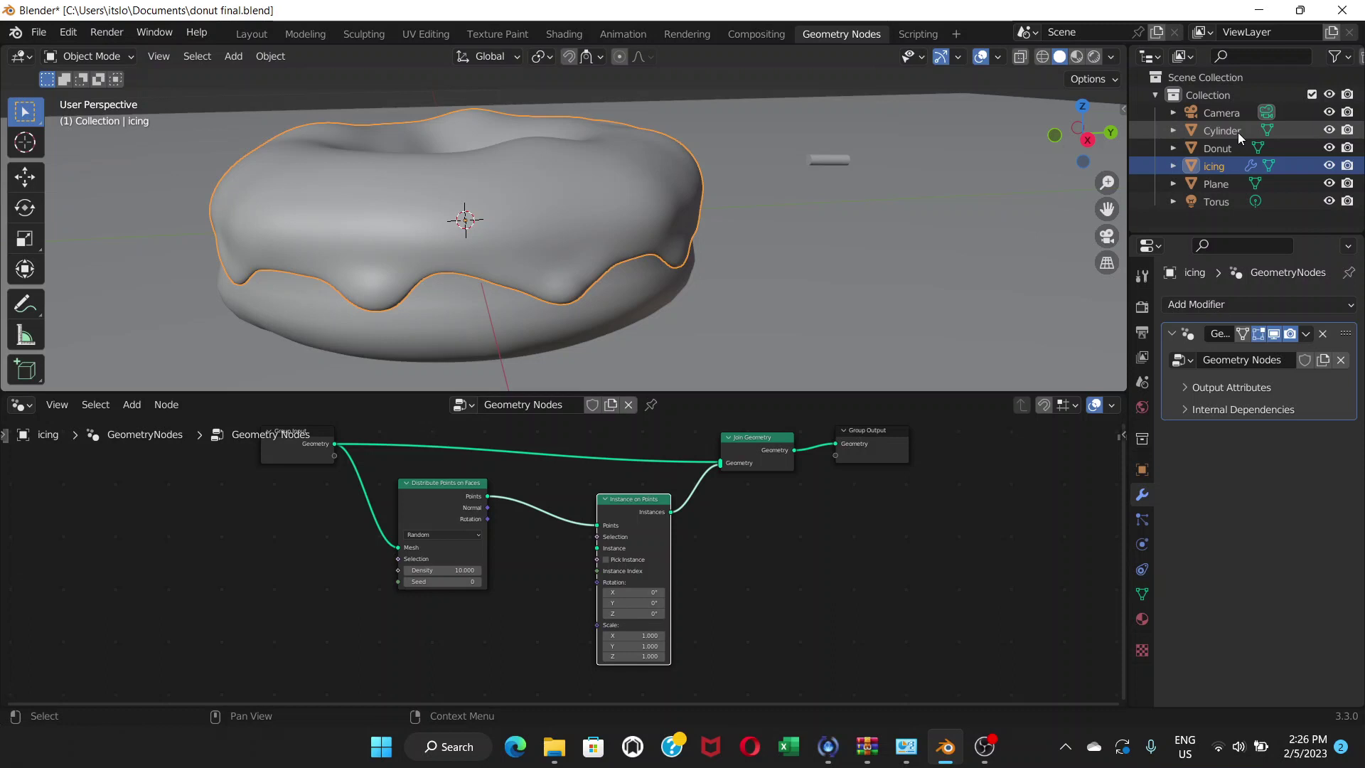
Bring the Cylinder object into the icing's node tree as an Object Info node and place it below Distribute Points on Faces.
drag(1237, 132, 478, 646)
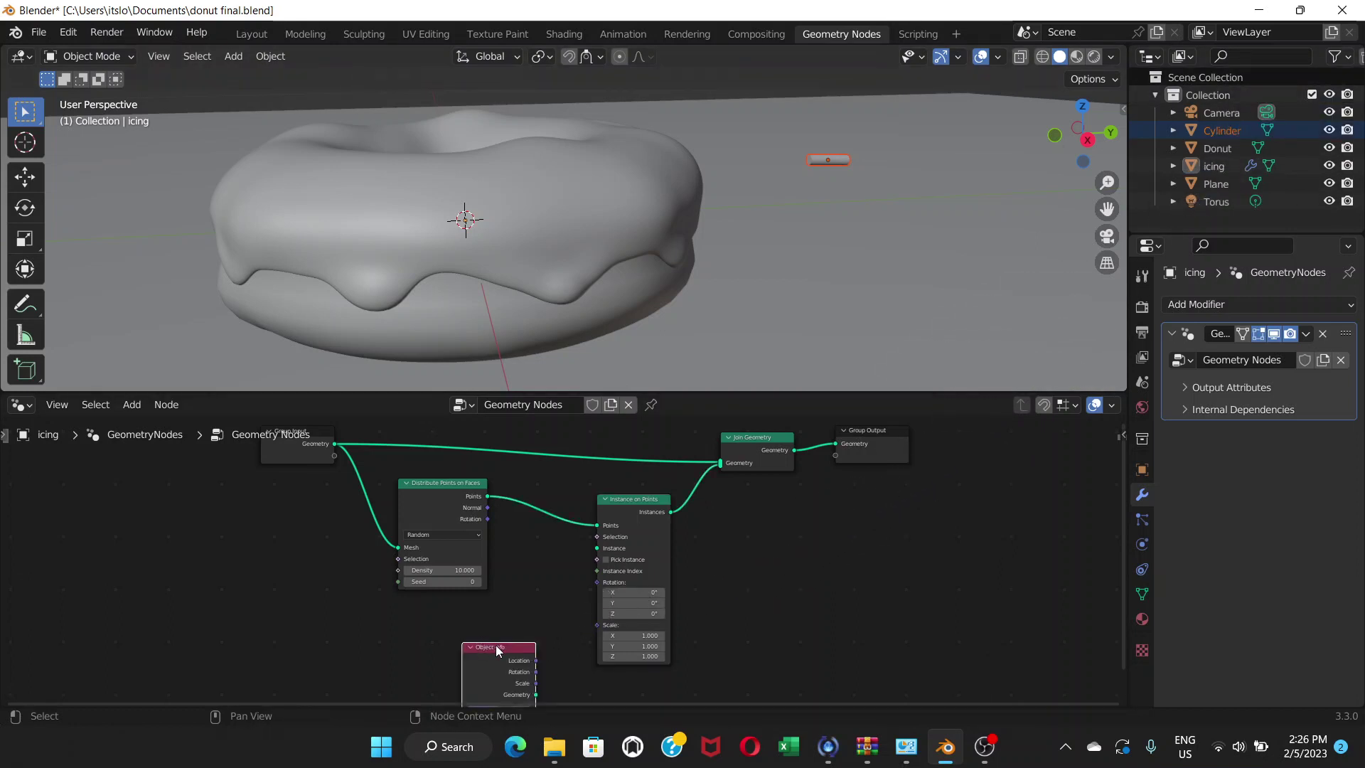
click(535, 601)
scroll(539, 598, up, 3)
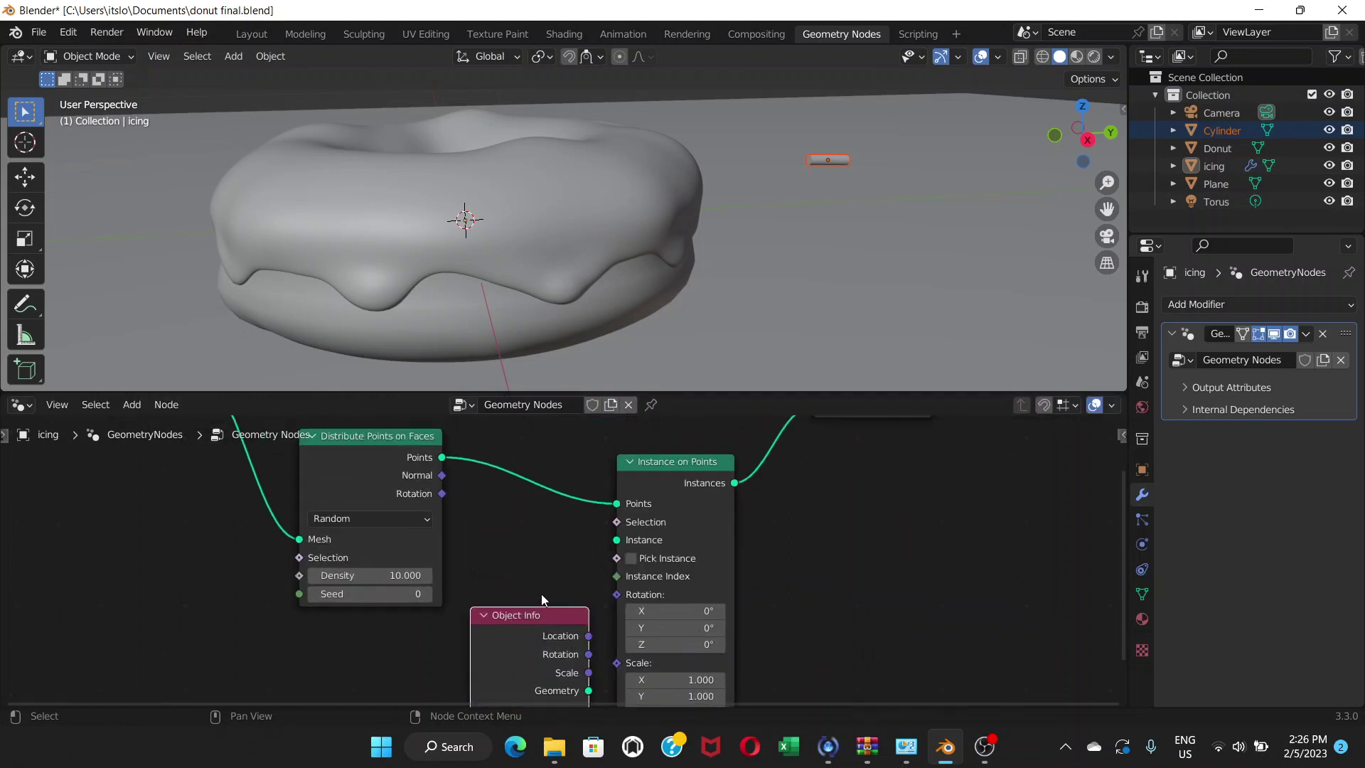
middle_drag(542, 593, 571, 469)
drag(569, 479, 551, 484)
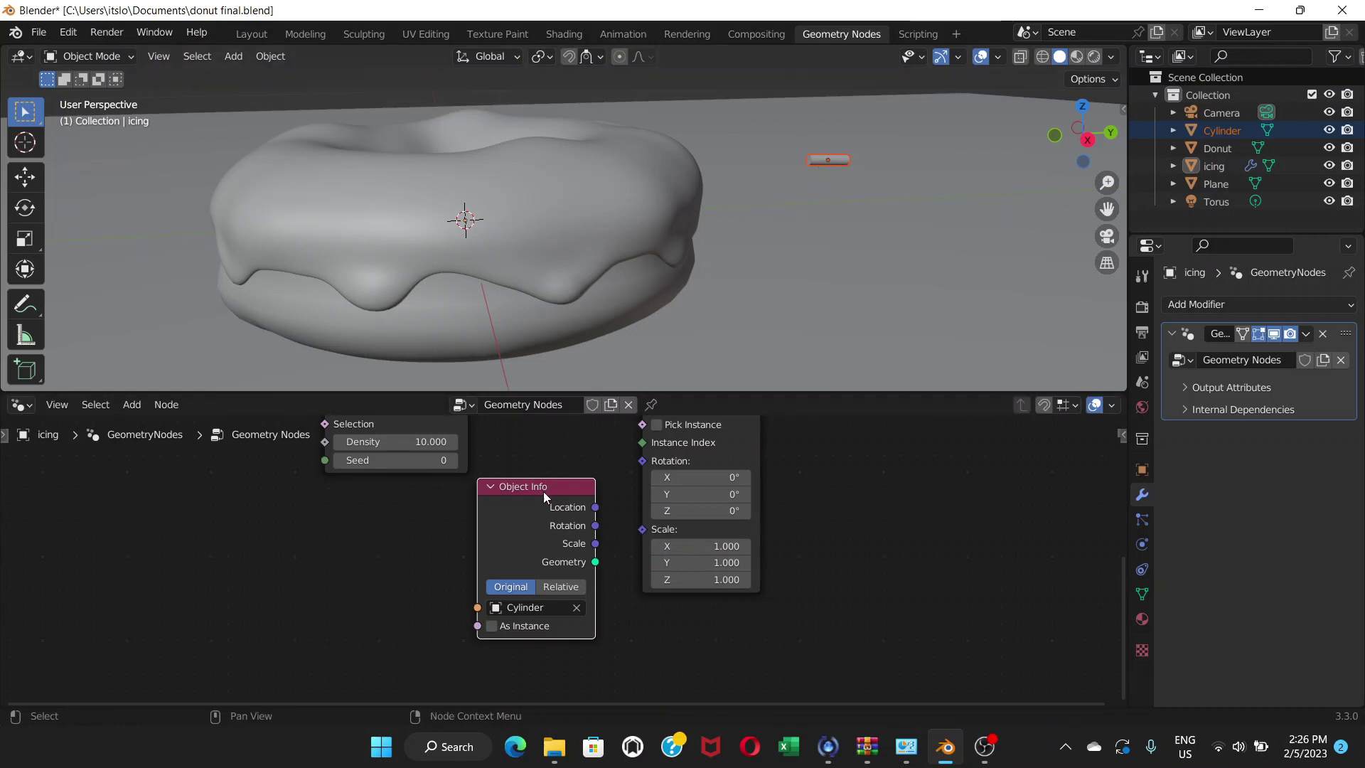
scroll(754, 518, down, 3)
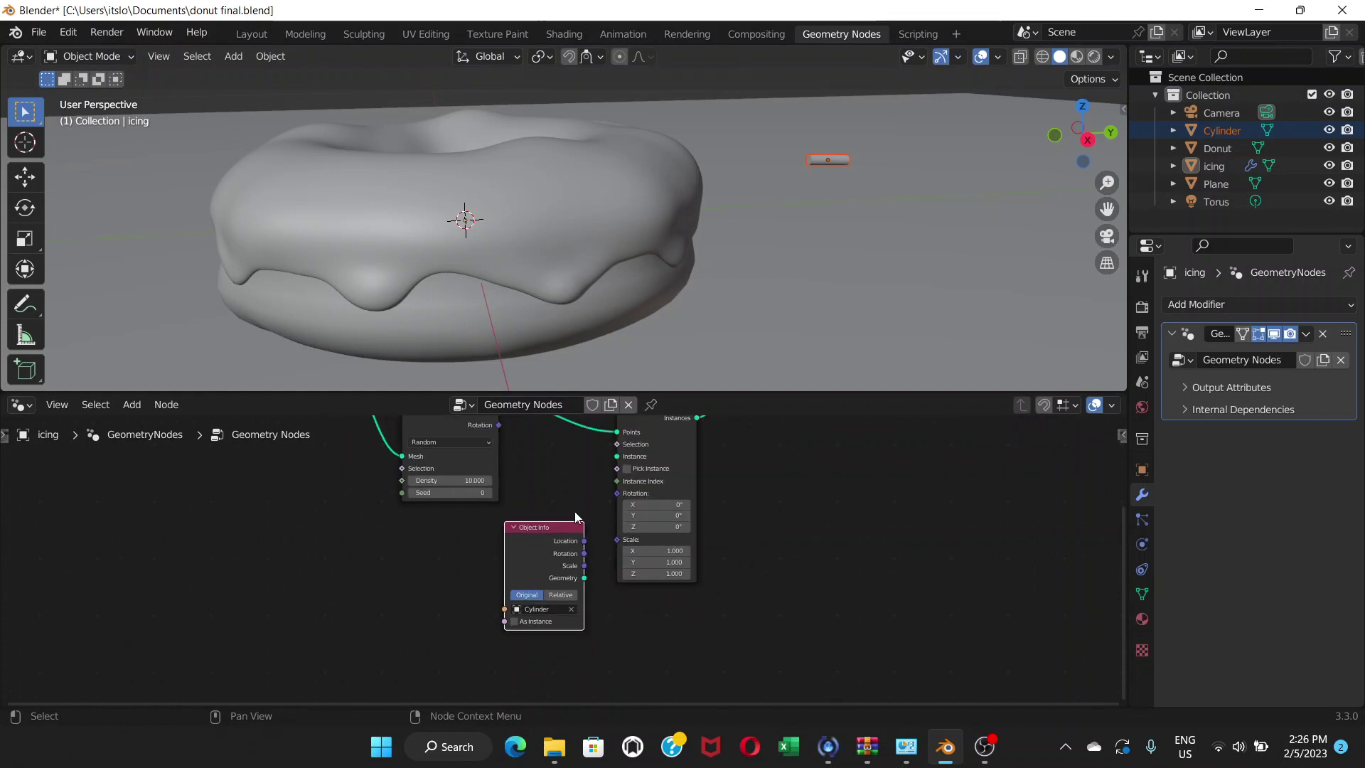
drag(554, 526, 517, 538)
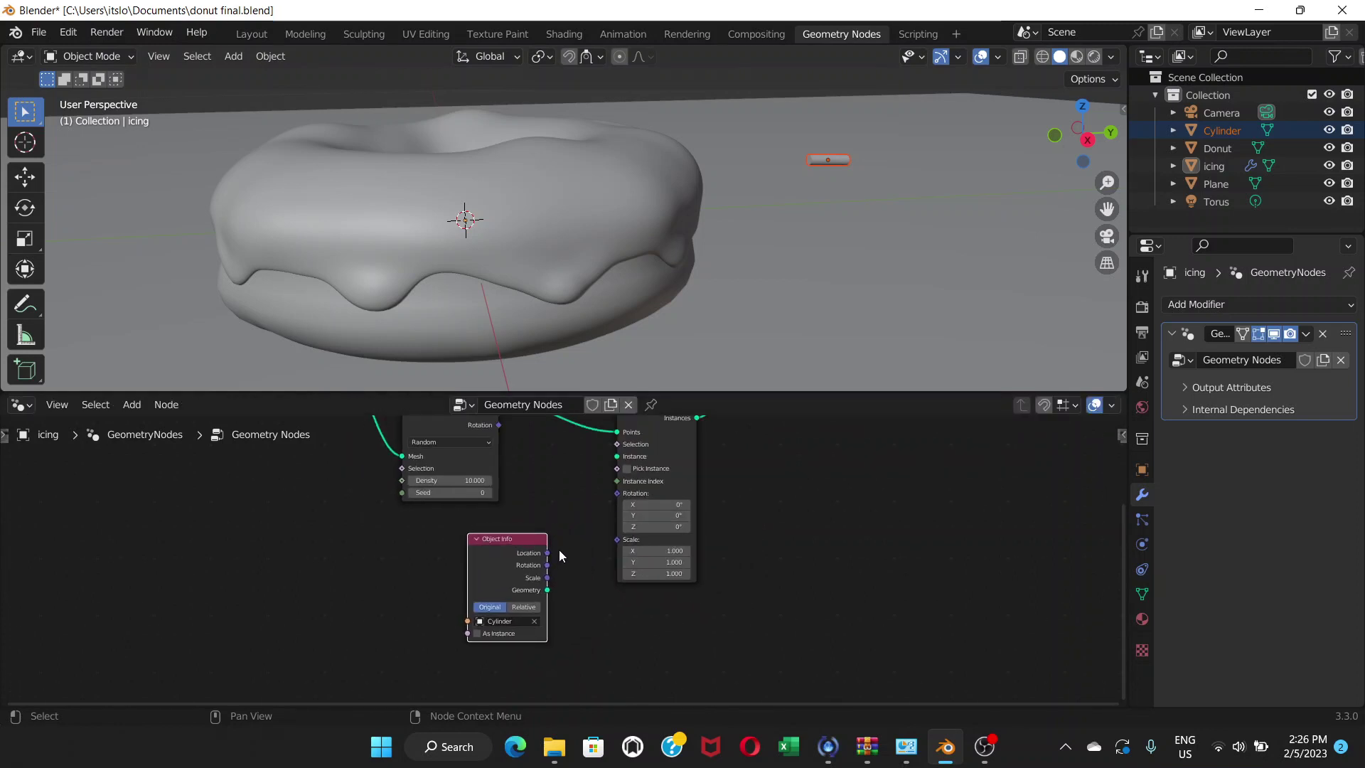
Connect the Object Info node's Geometry output to the Instance input of Instance on Points, and move Object Info farther from that node.
middle_drag(582, 518, 620, 538)
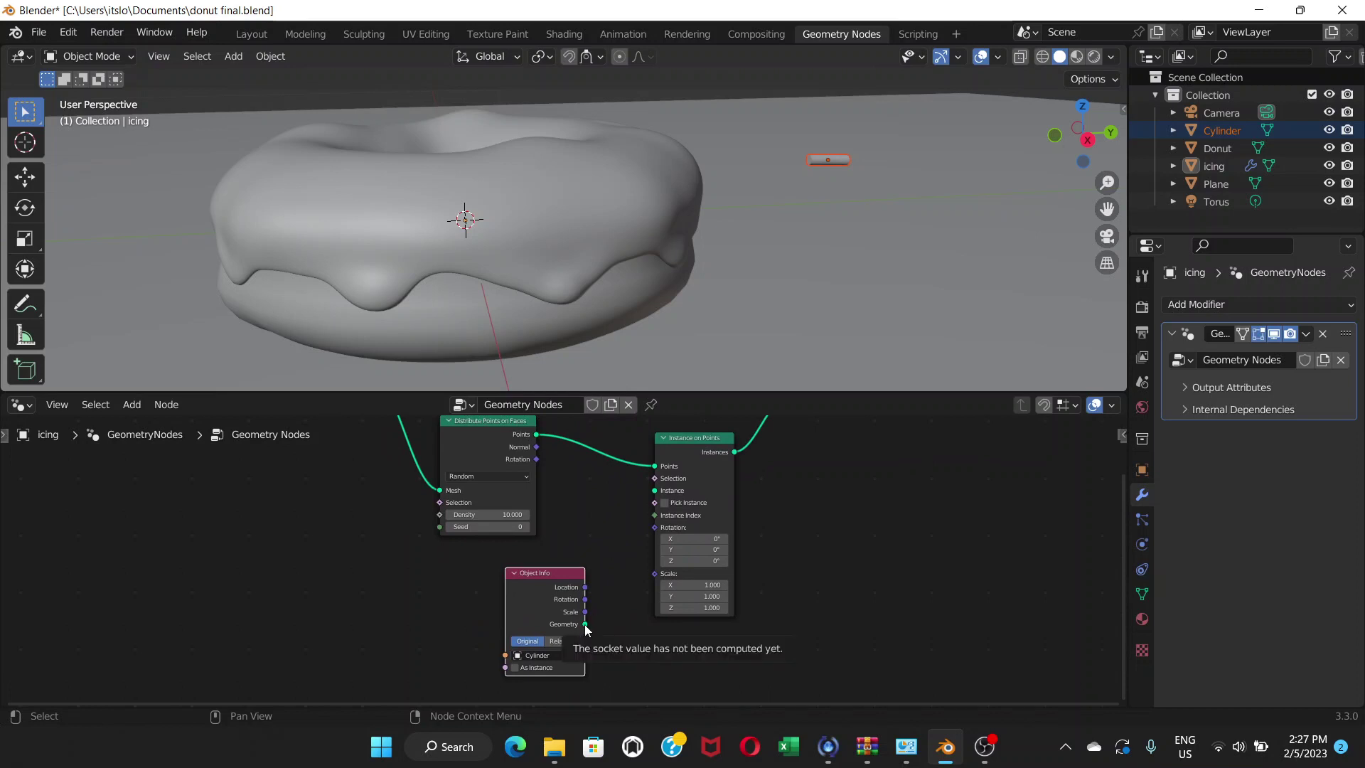
drag(587, 630, 653, 496)
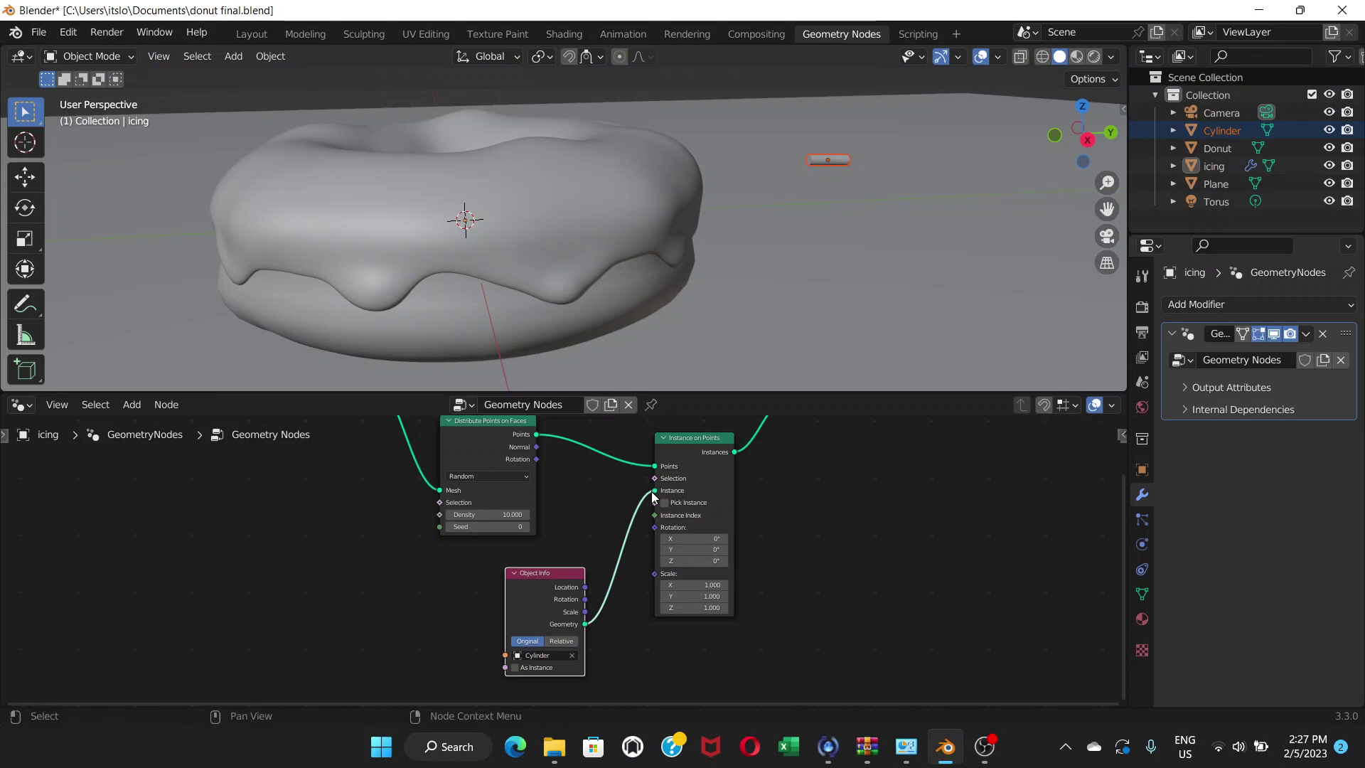
scroll(779, 579, down, 3)
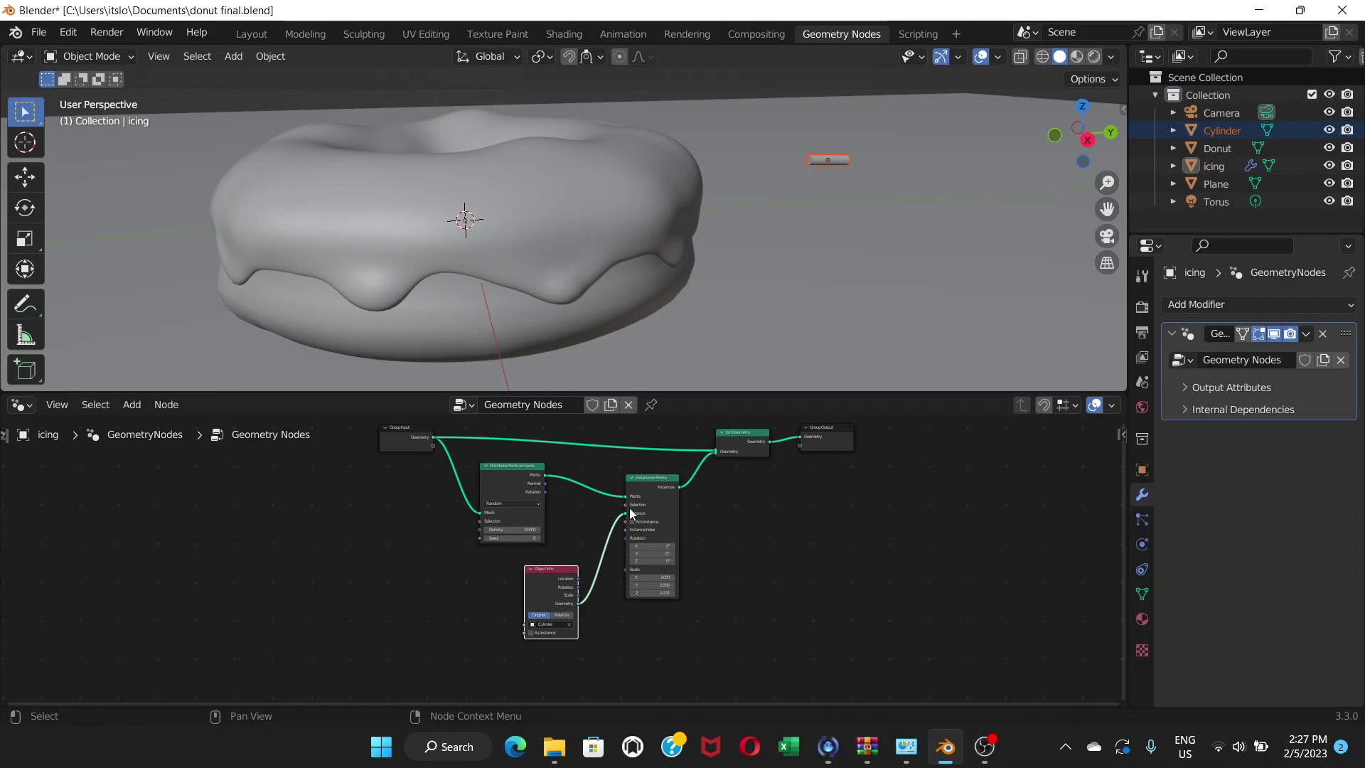
drag(547, 566, 517, 566)
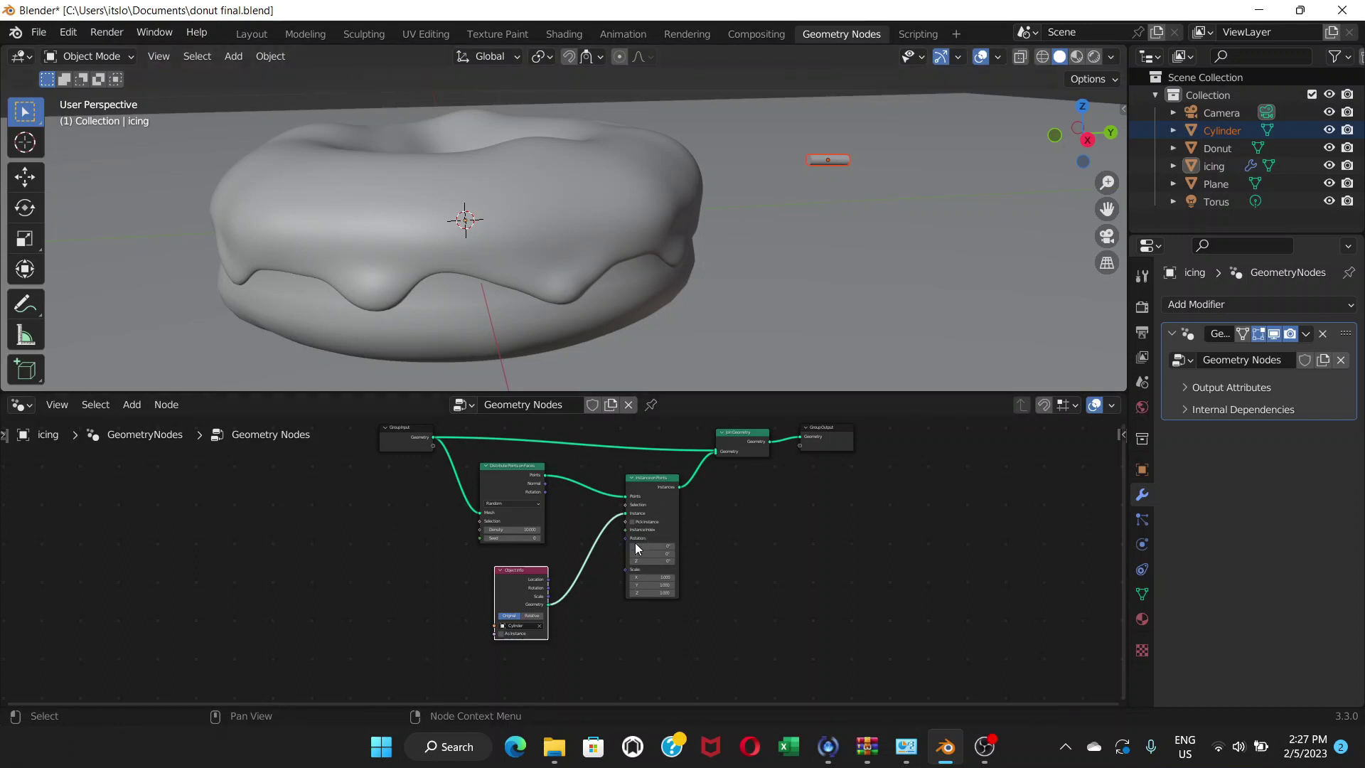
Set the Density of the Distribute Points on Faces node to 5000.
scroll(587, 557, up, 1)
scroll(585, 550, up, 2)
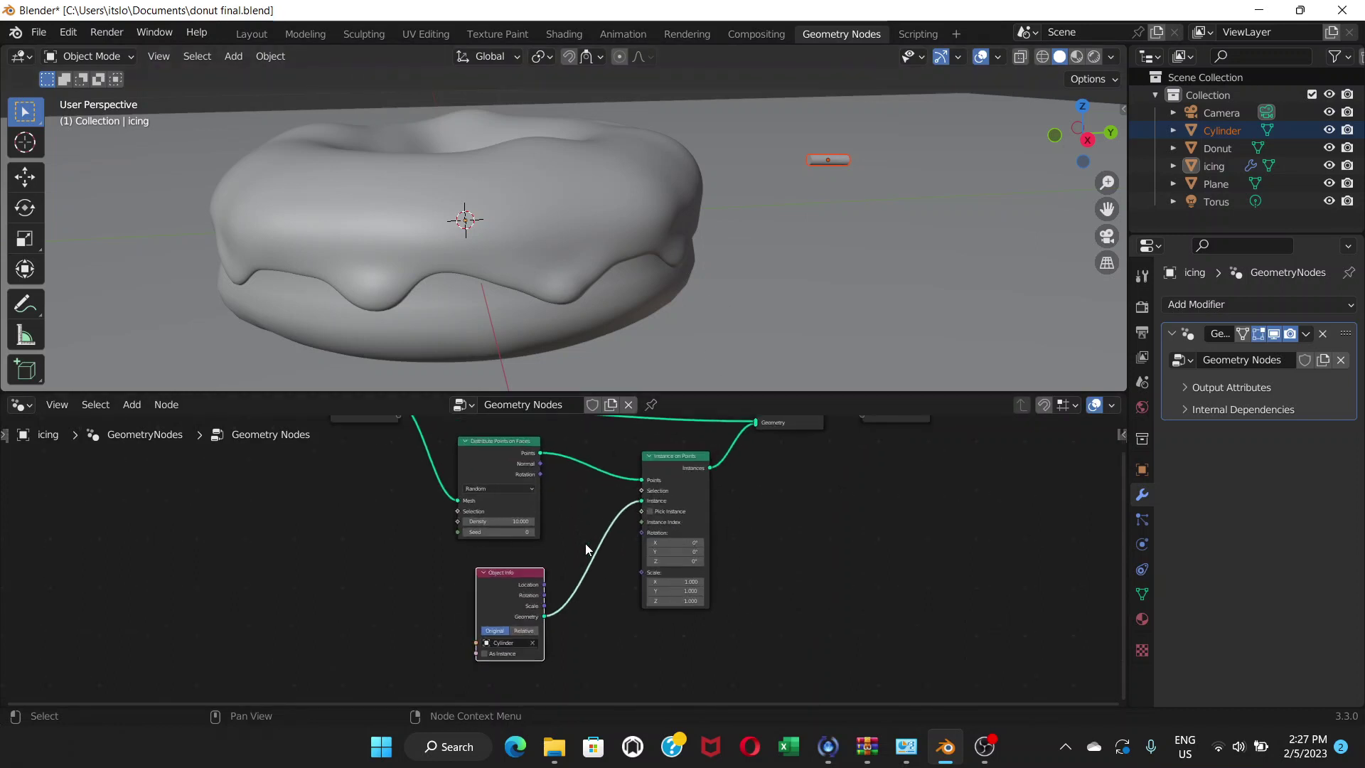
scroll(497, 503, up, 2)
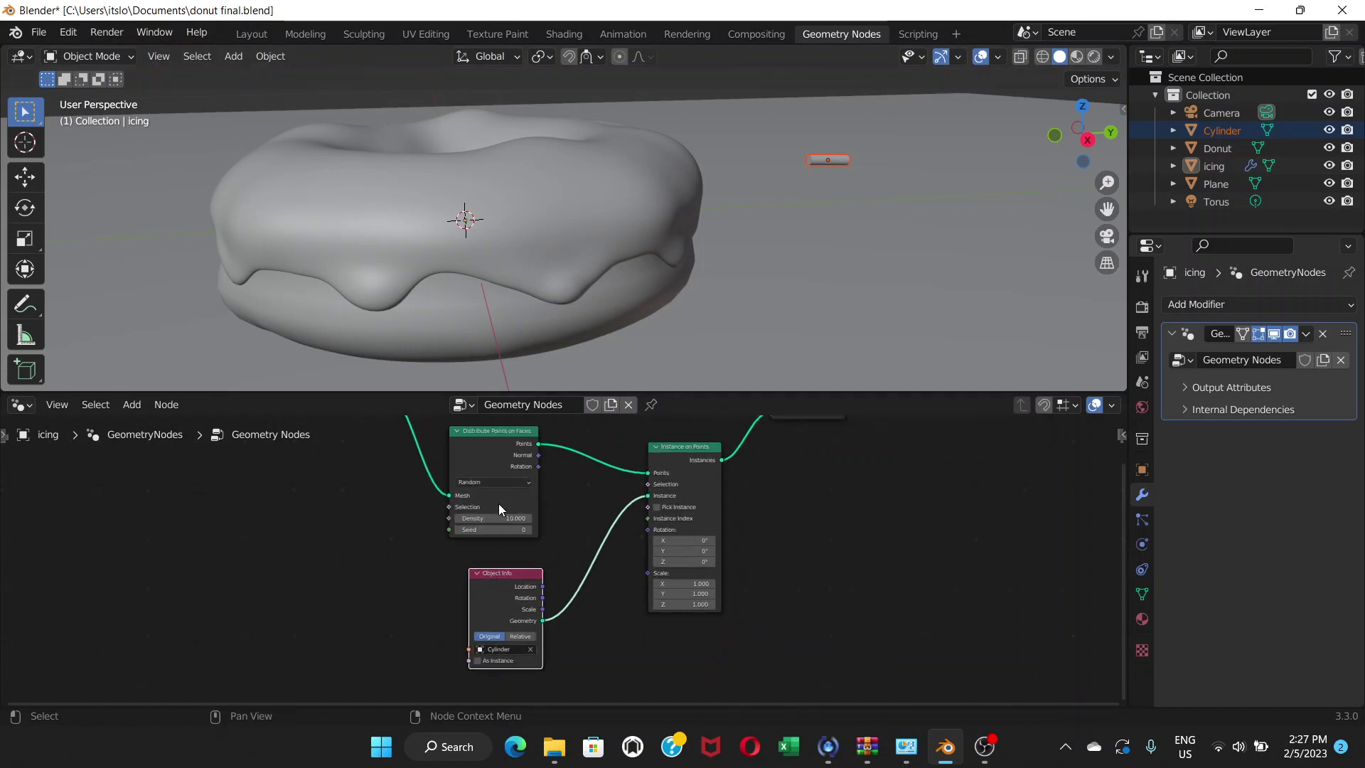
scroll(501, 517, up, 1)
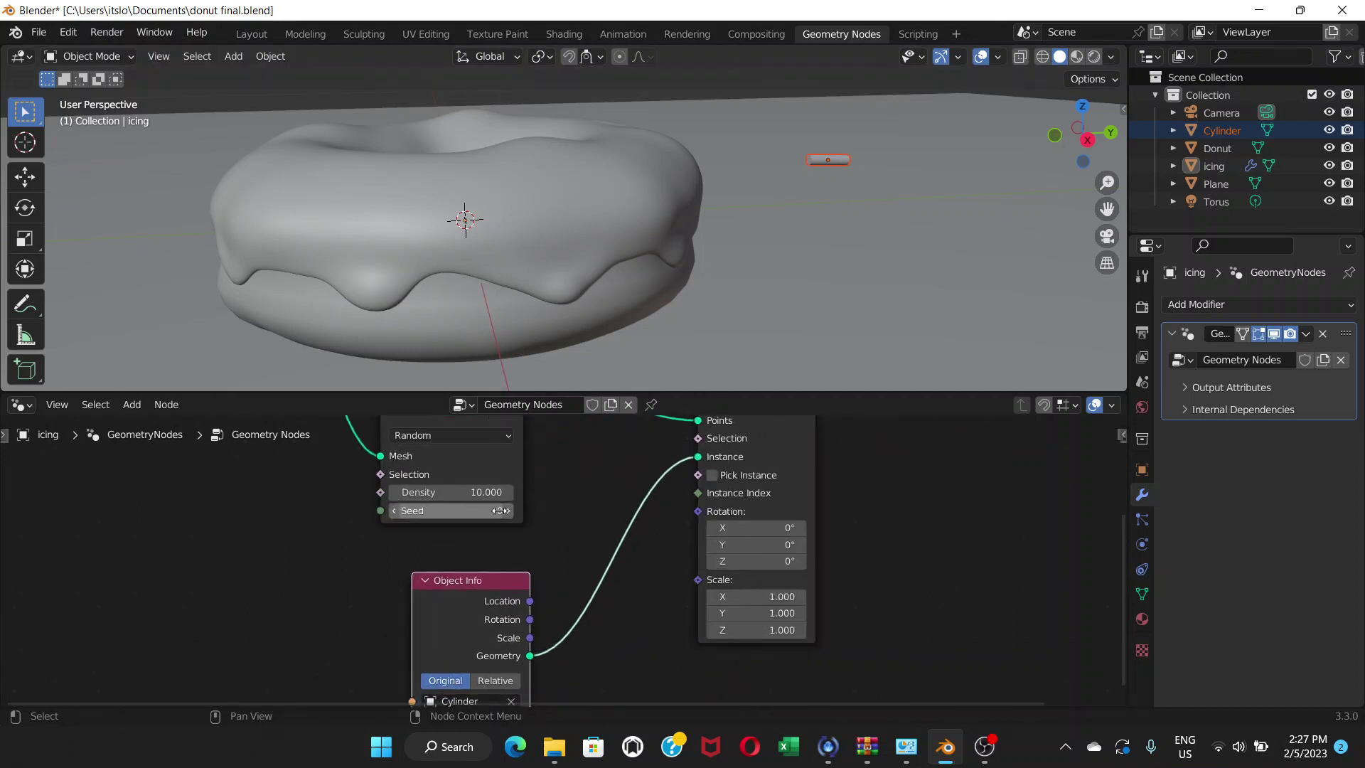
click(454, 492)
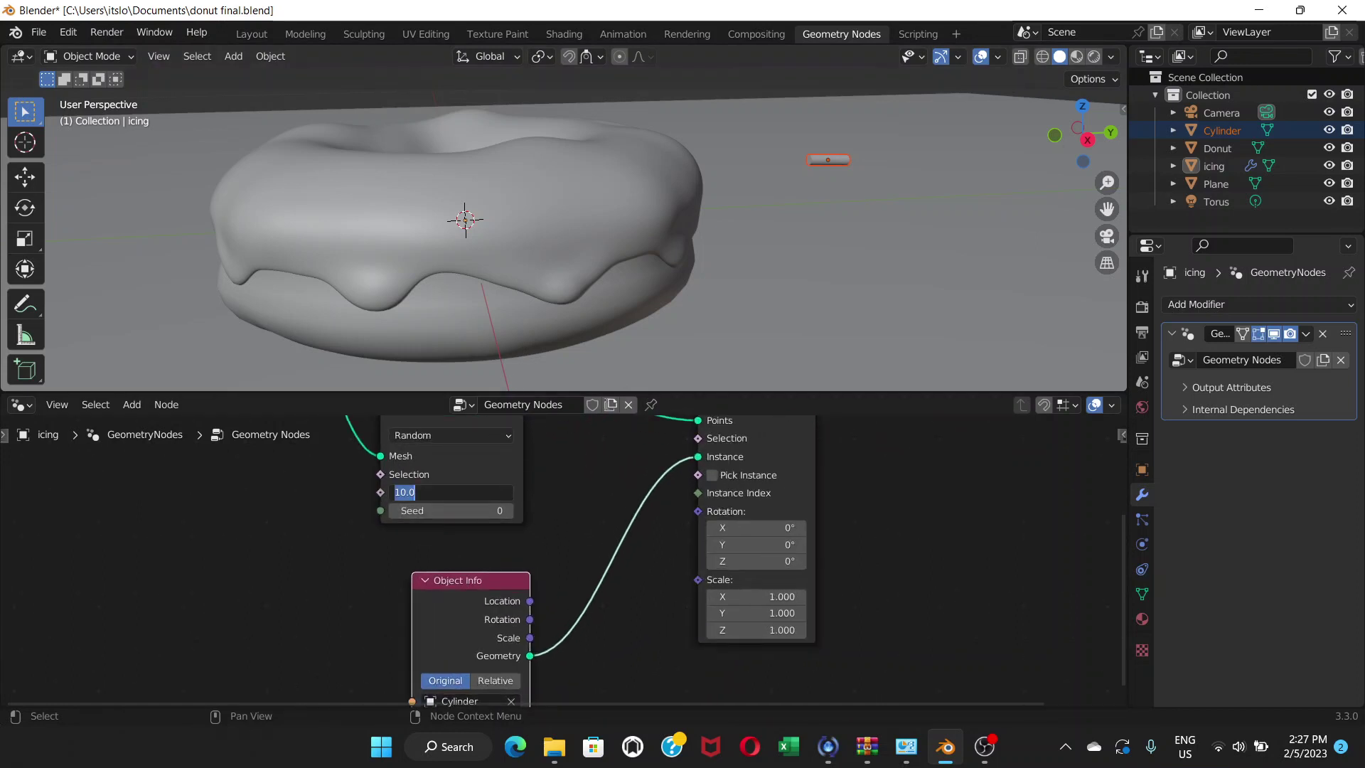
text(5000)
key(Return)
scroll(513, 248, down, 5)
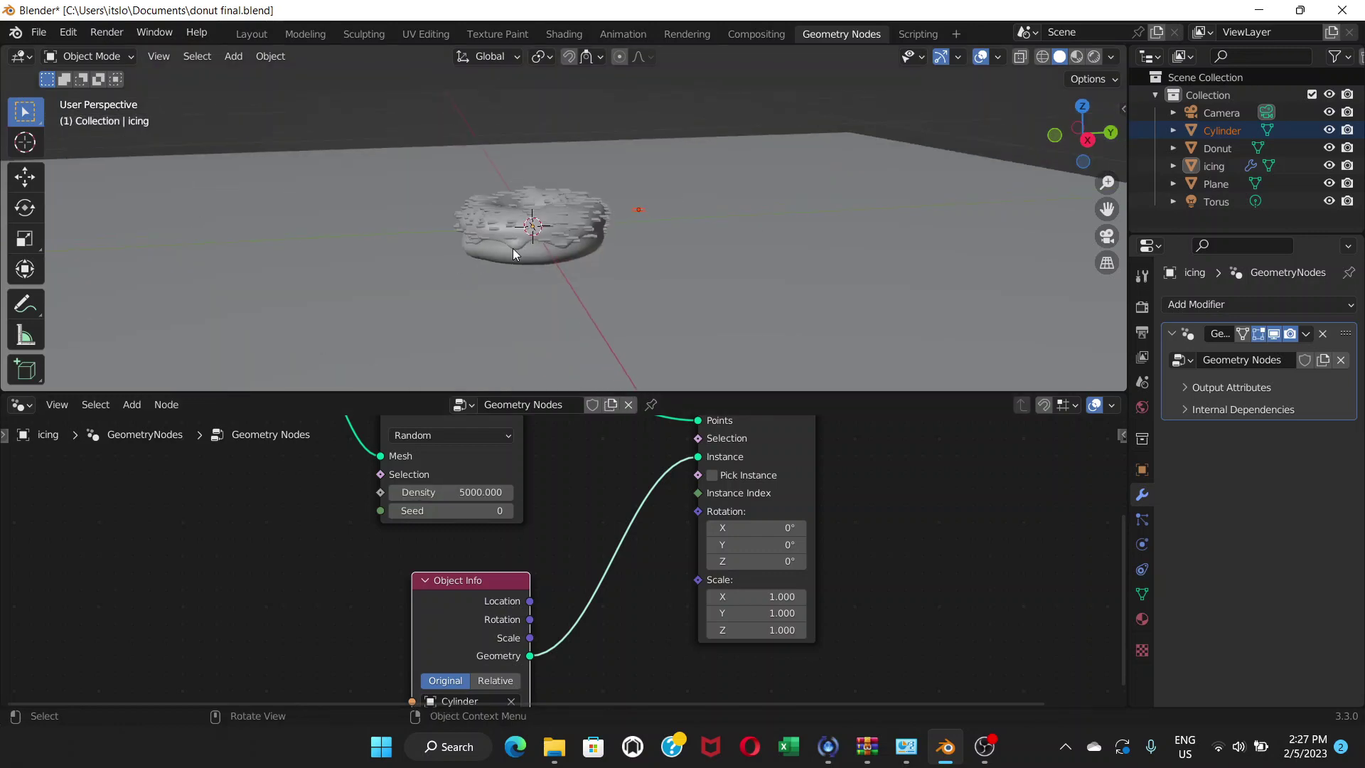
Examine the orientation of the cylinder sprinkles on the icing up close and from several angles.
scroll(513, 249, up, 5)
middle_drag(529, 225, 586, 211)
scroll(573, 261, up, 5)
scroll(587, 208, up, 2)
scroll(586, 208, down, 5)
scroll(628, 165, up, 1)
scroll(586, 212, up, 1)
scroll(586, 211, down, 2)
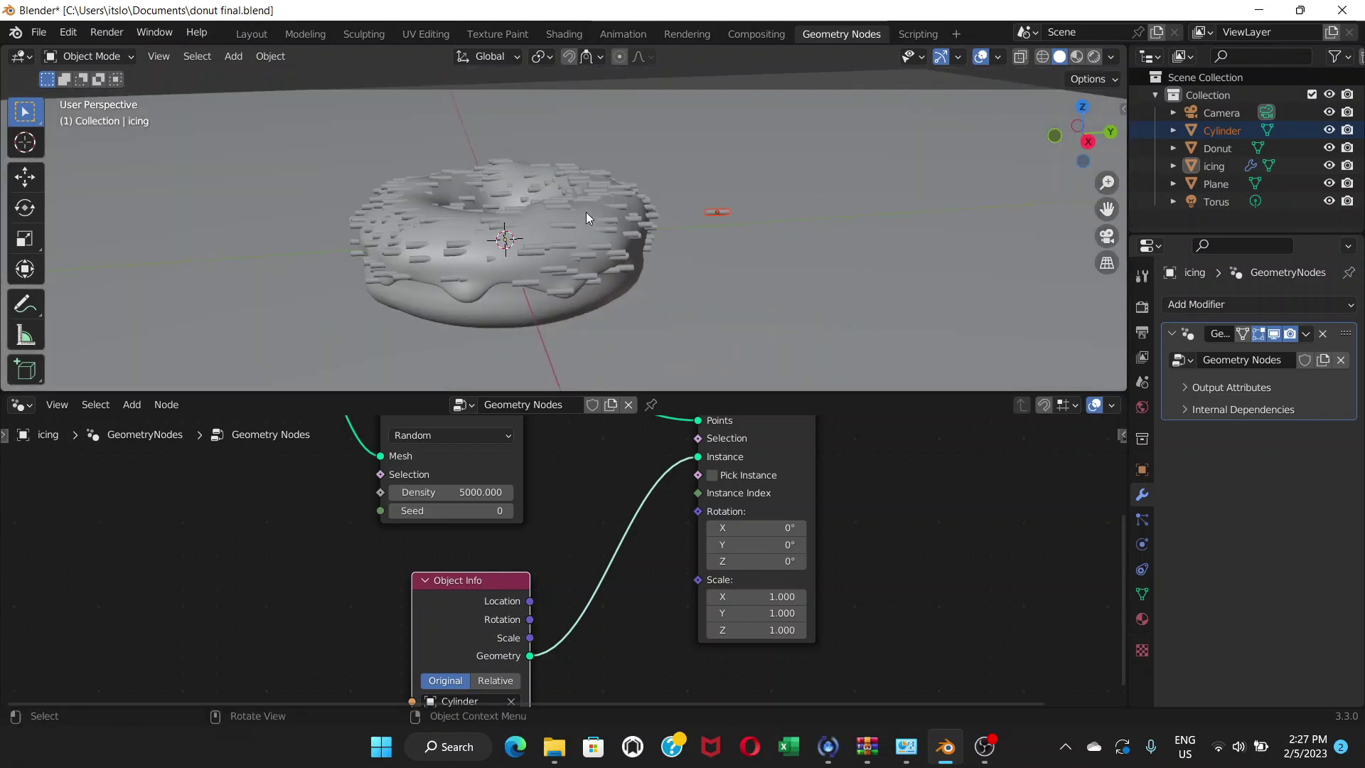
scroll(562, 237, up, 4)
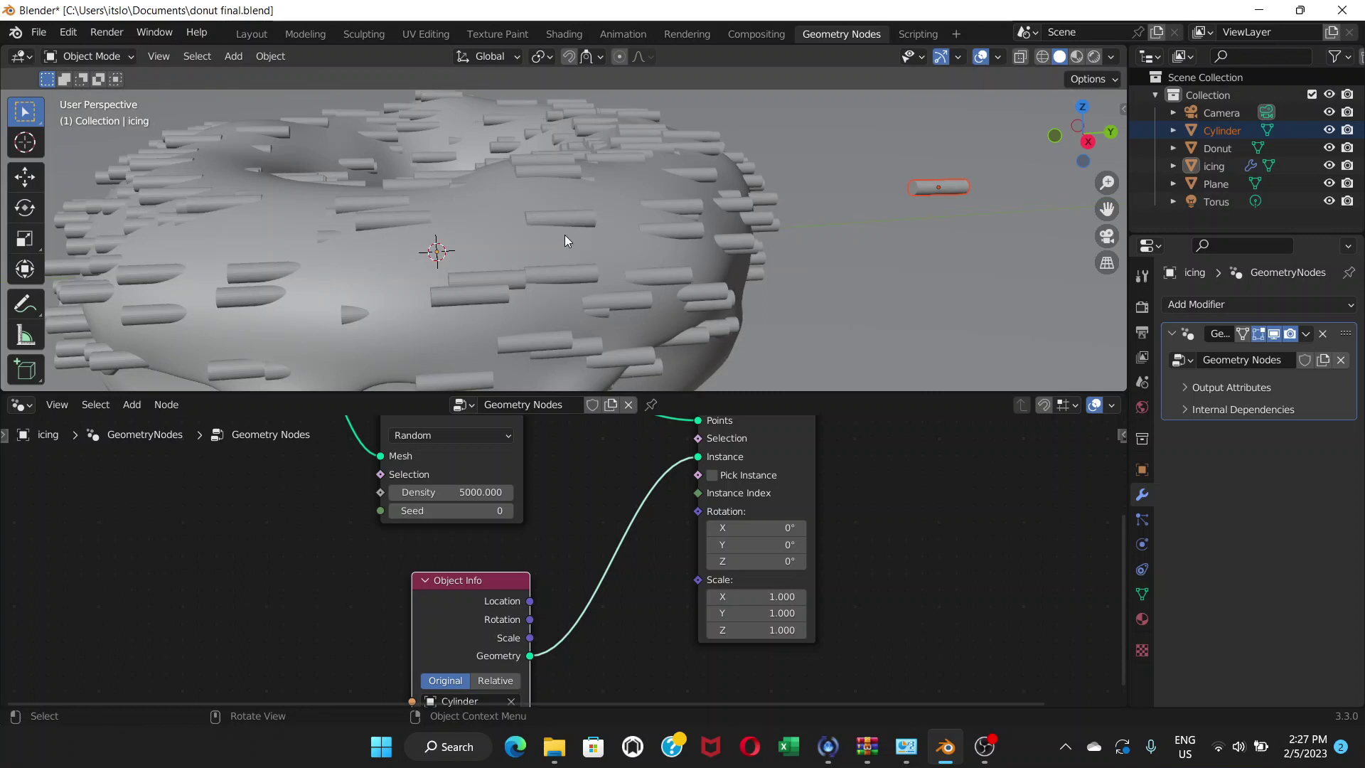
scroll(565, 235, down, 4)
middle_drag(566, 232, 593, 244)
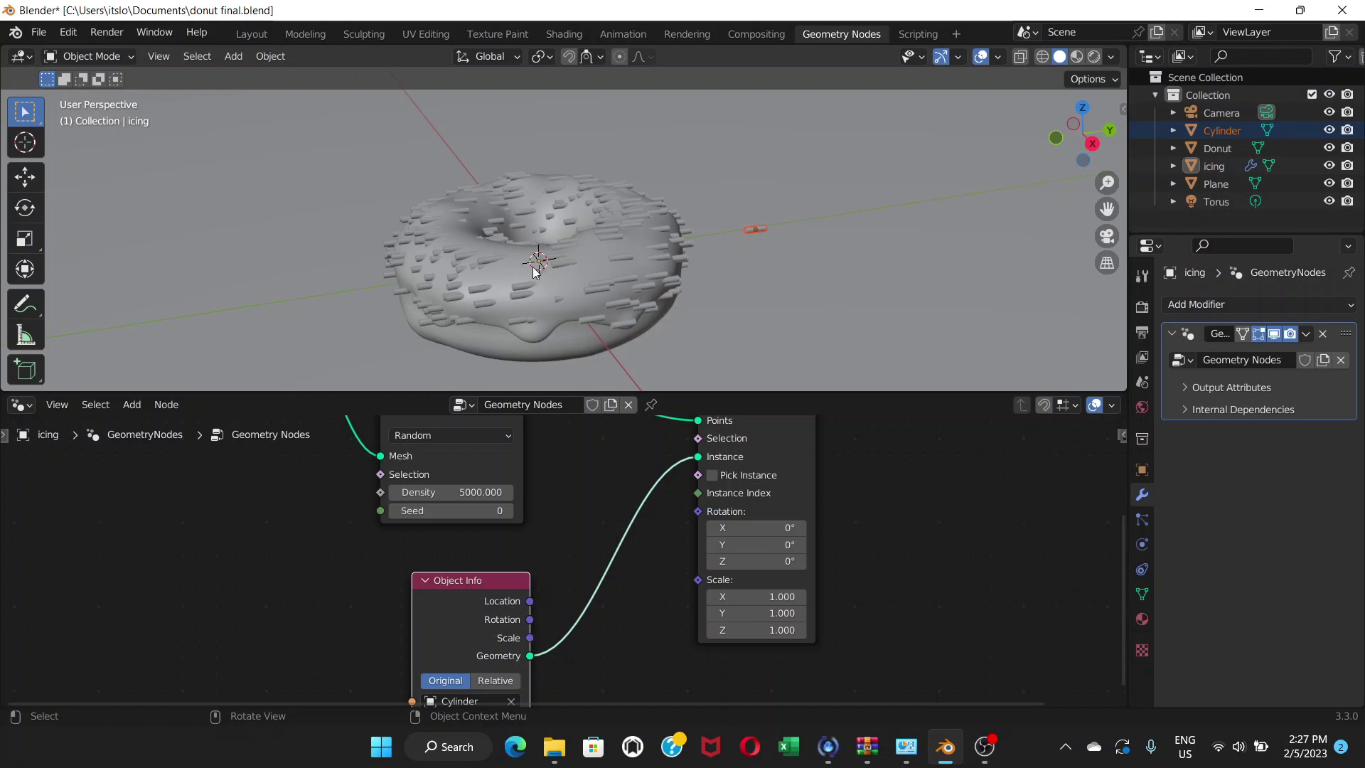
middle_drag(532, 276, 532, 261)
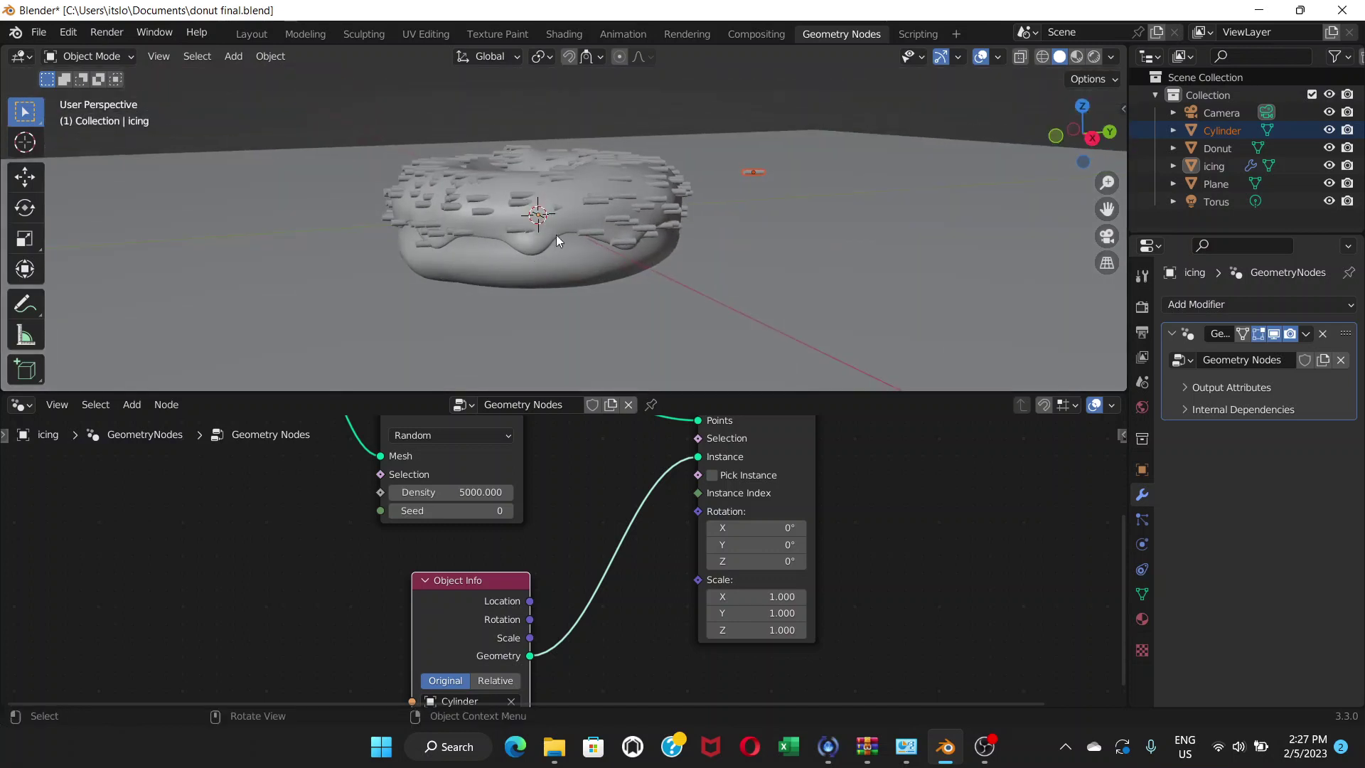
scroll(556, 235, up, 5)
scroll(567, 213, down, 3)
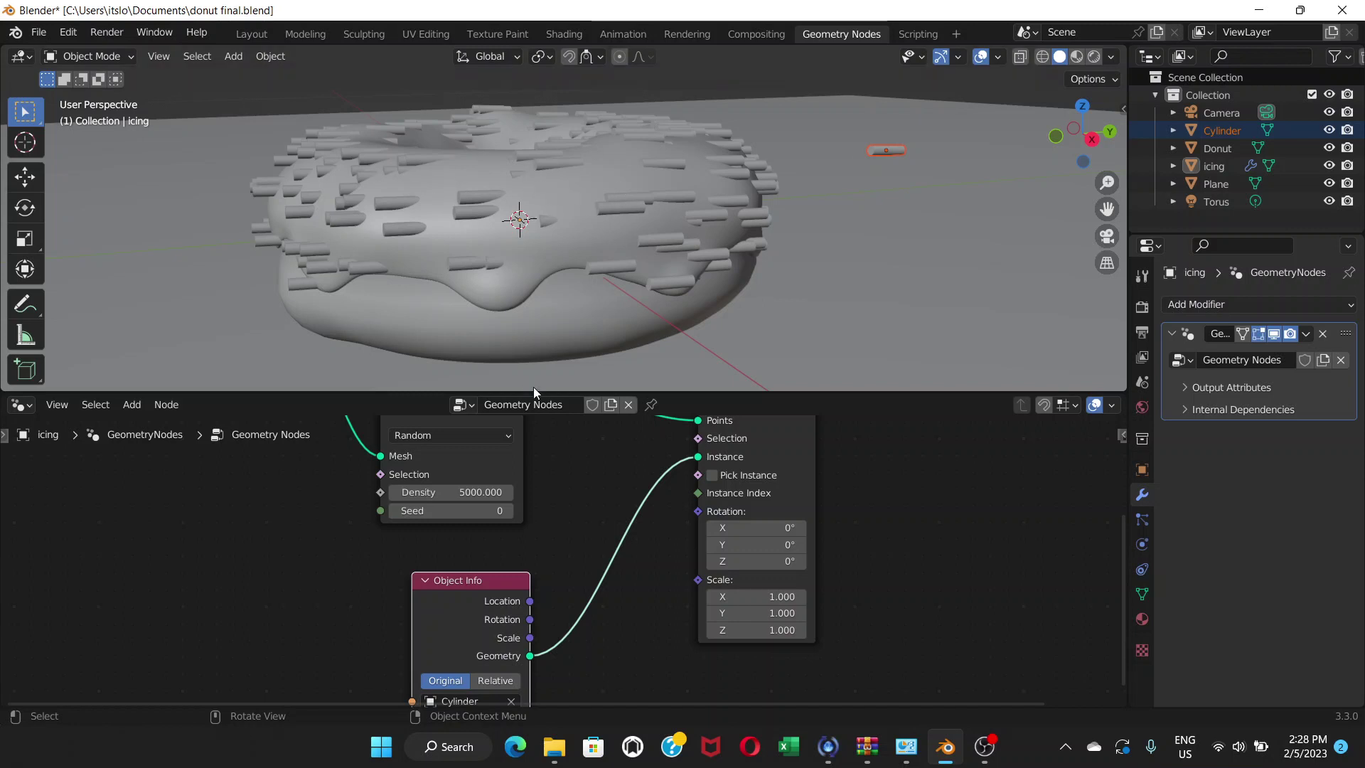
Connect the Rotation output of Distribute Points on Faces to the Rotation input of Instance on Points and inspect the sprinkles around the donut.
middle_drag(571, 509, 472, 523)
scroll(568, 509, down, 2)
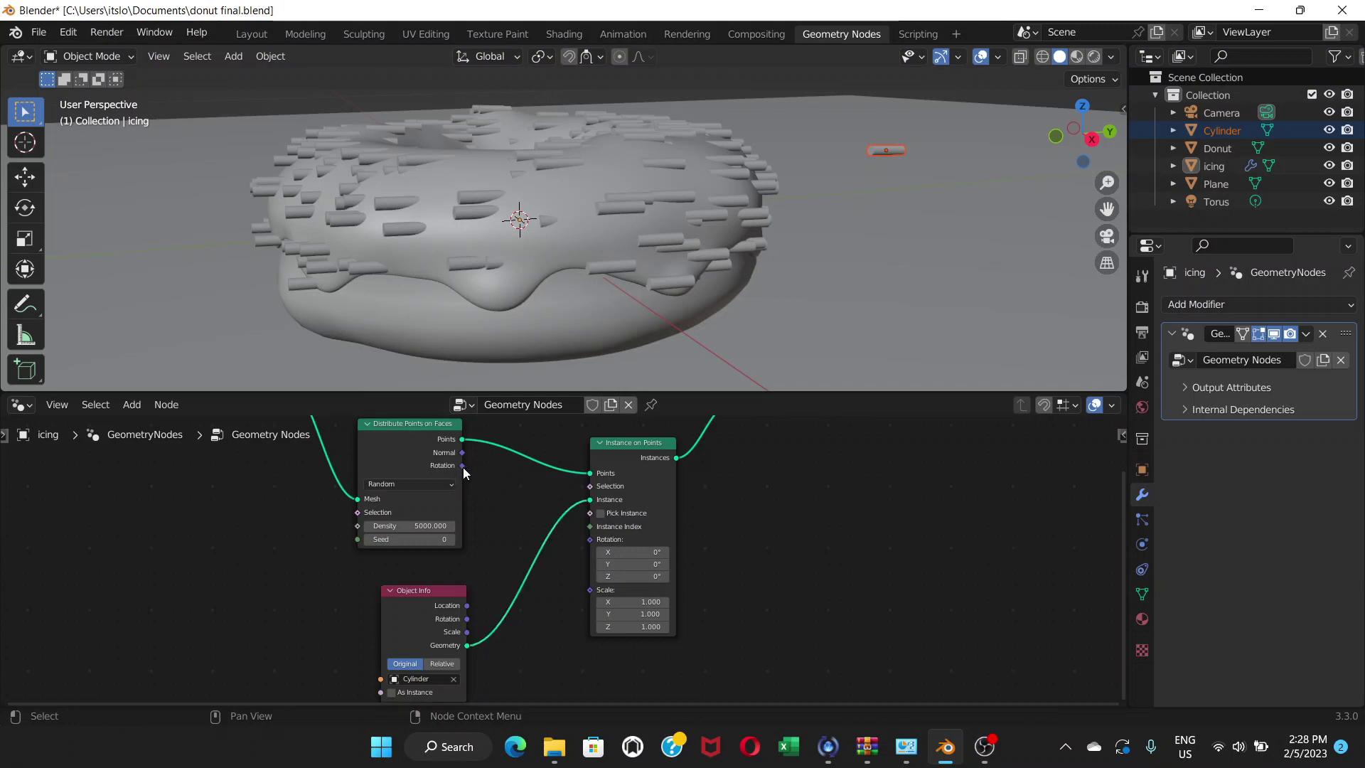
drag(463, 466, 590, 540)
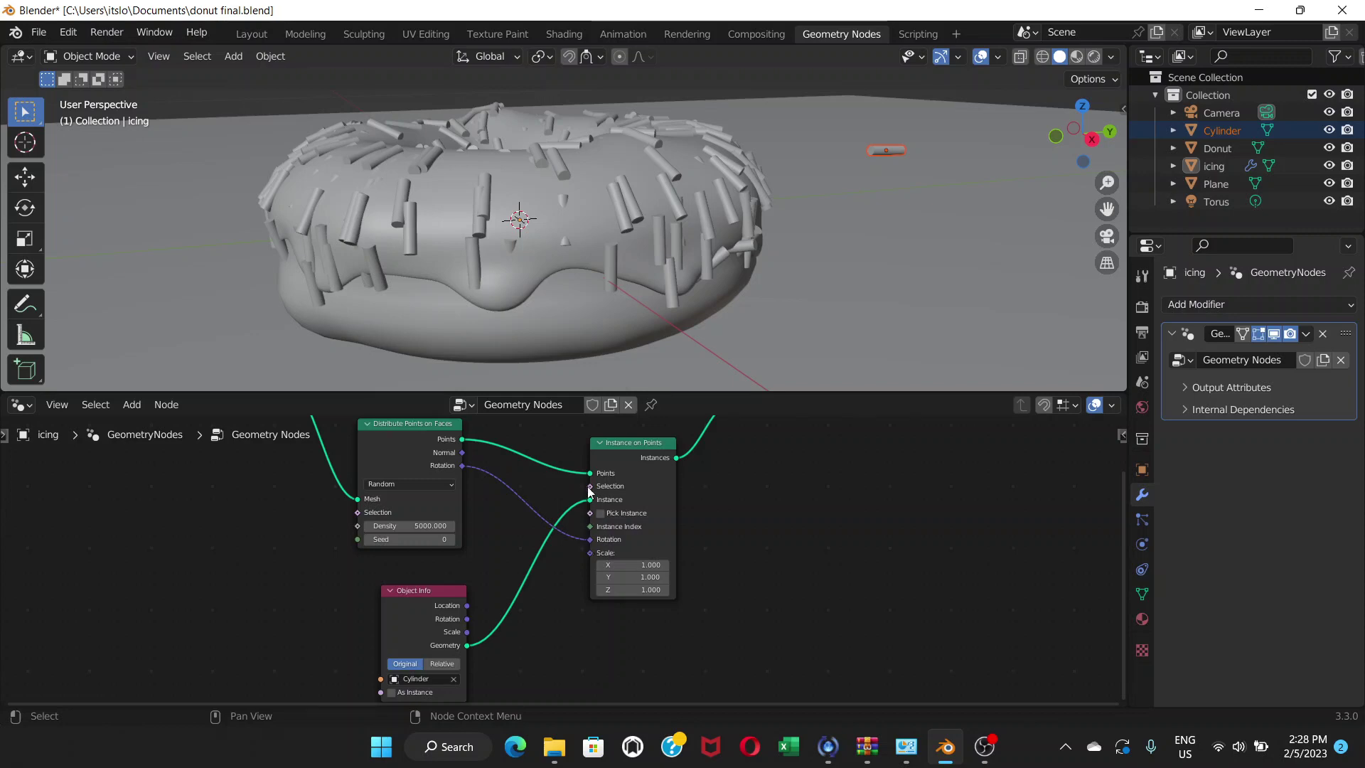
scroll(546, 224, down, 4)
middle_drag(546, 225, 568, 208)
scroll(756, 220, down, 4)
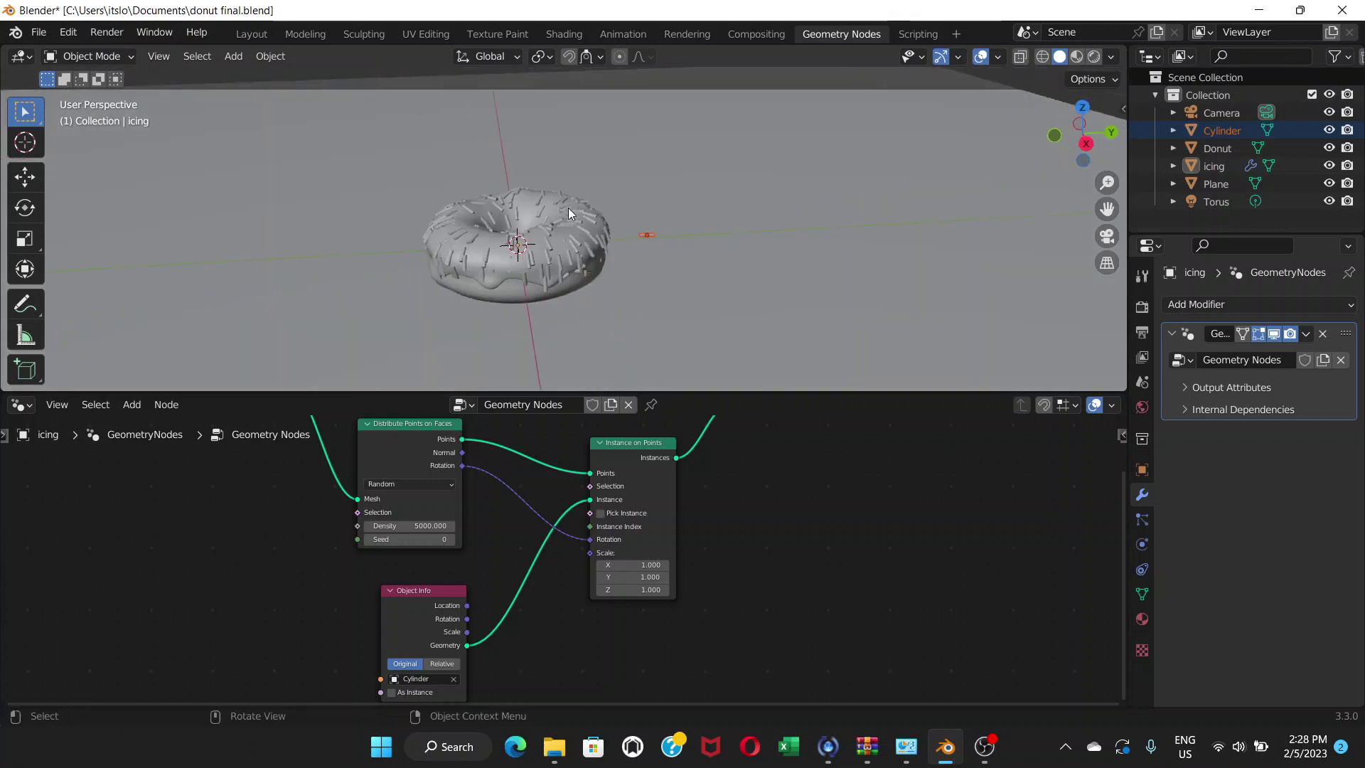
scroll(531, 244, up, 4)
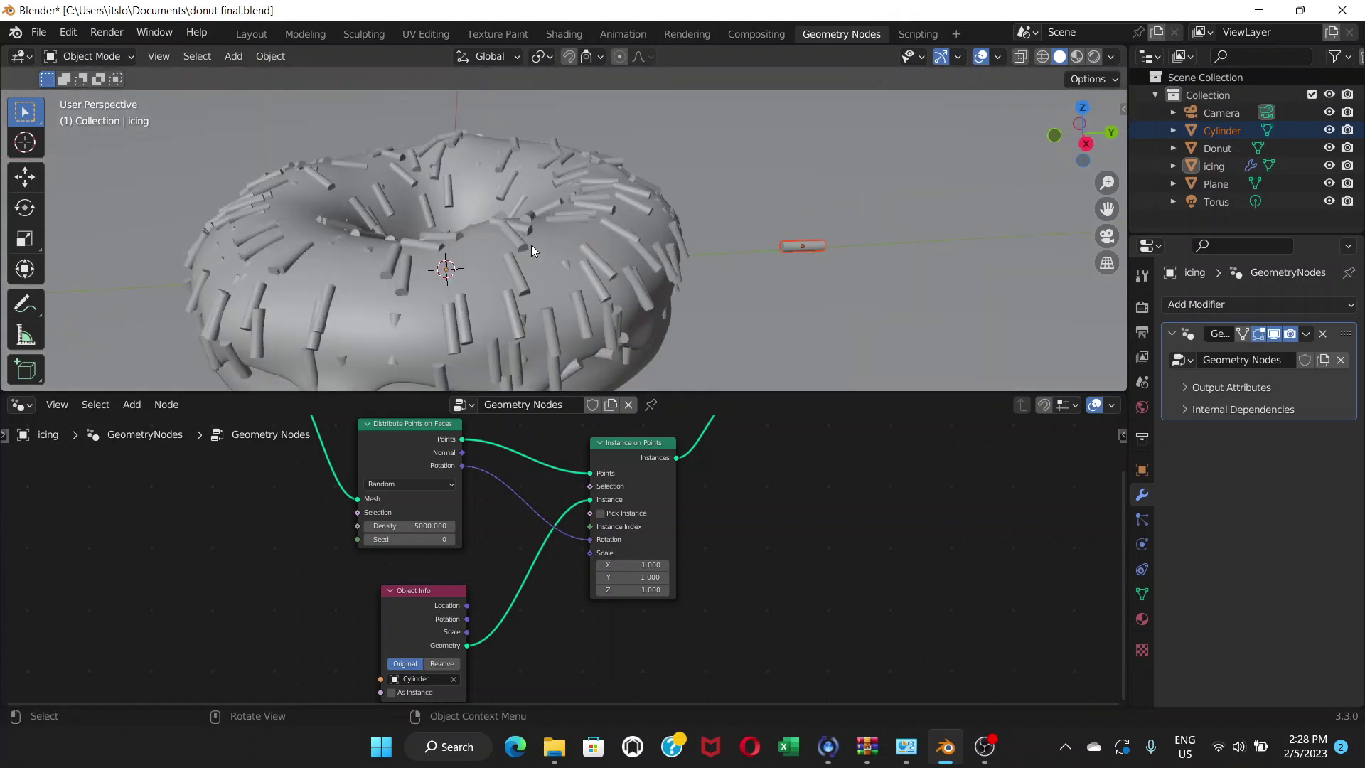
mouse_move(533, 249)
middle_down()
mouse_move(513, 277)
mouse_move(527, 264)
middle_up()
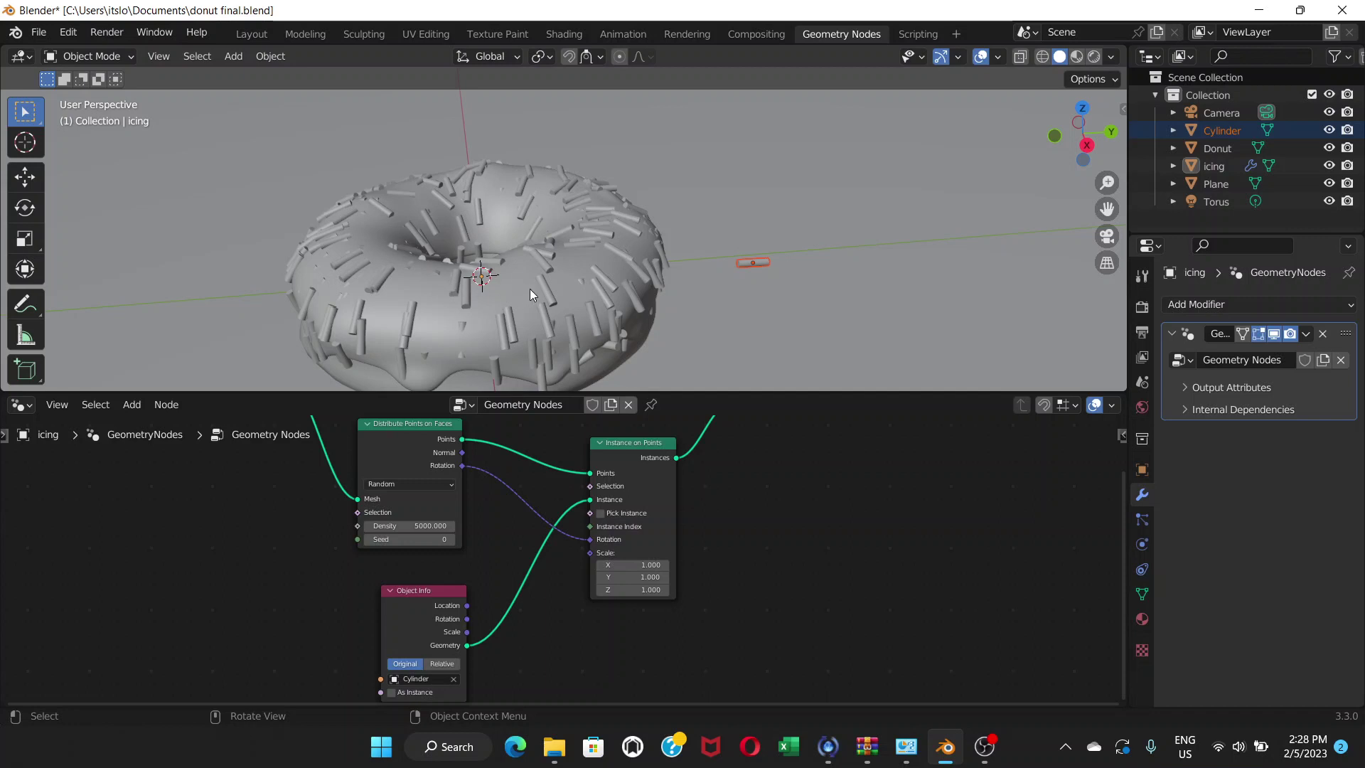
middle_drag(536, 297, 543, 275)
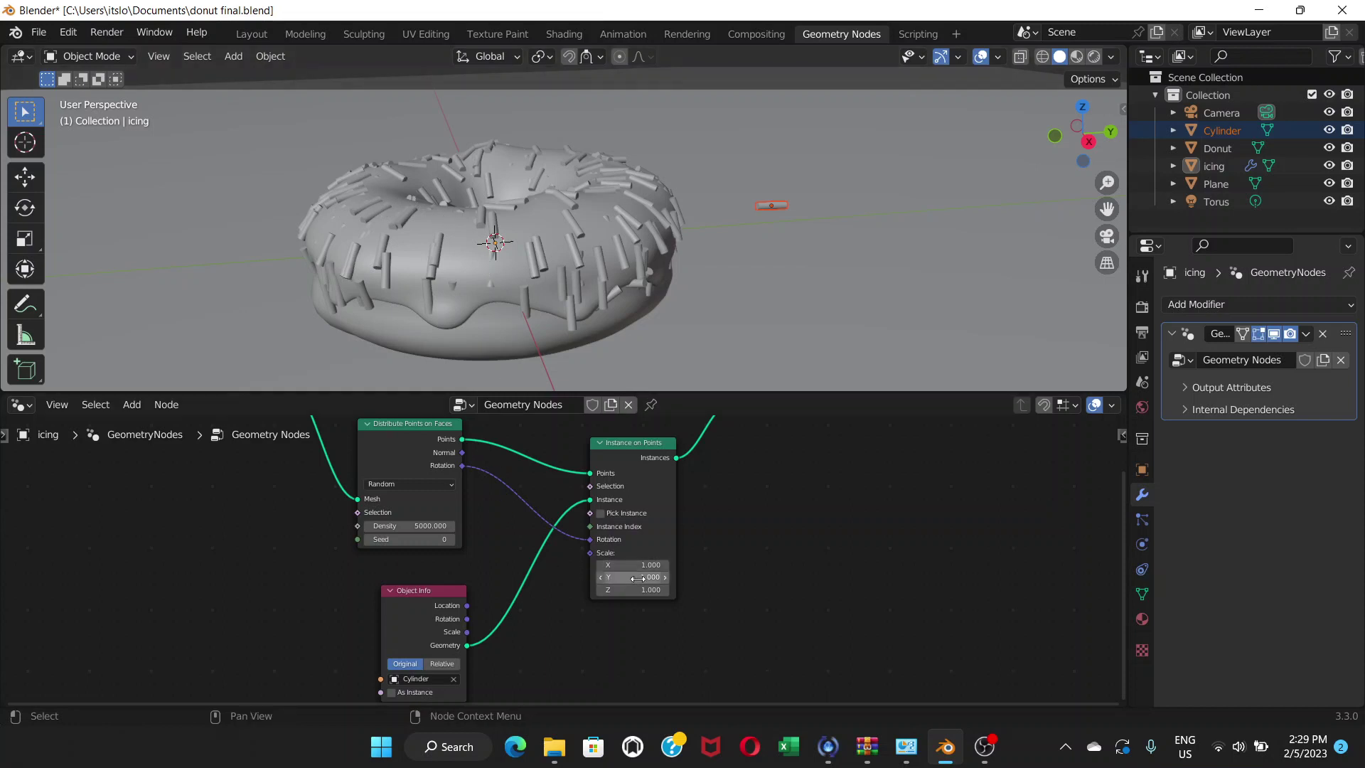
Spread out the Distribute Points on Faces, Object Info and Group Input nodes to make room before Instance on Points.
scroll(586, 560, up, 3)
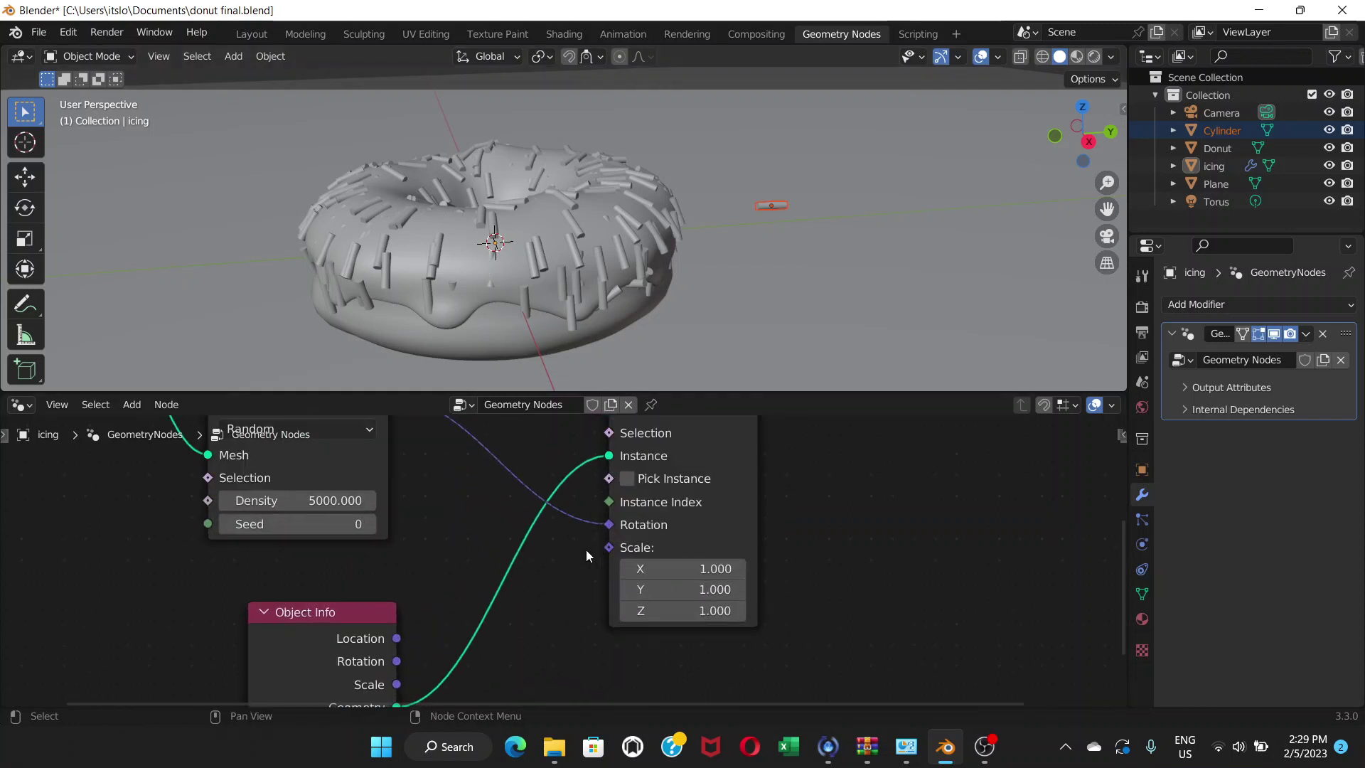
scroll(586, 549, down, 2)
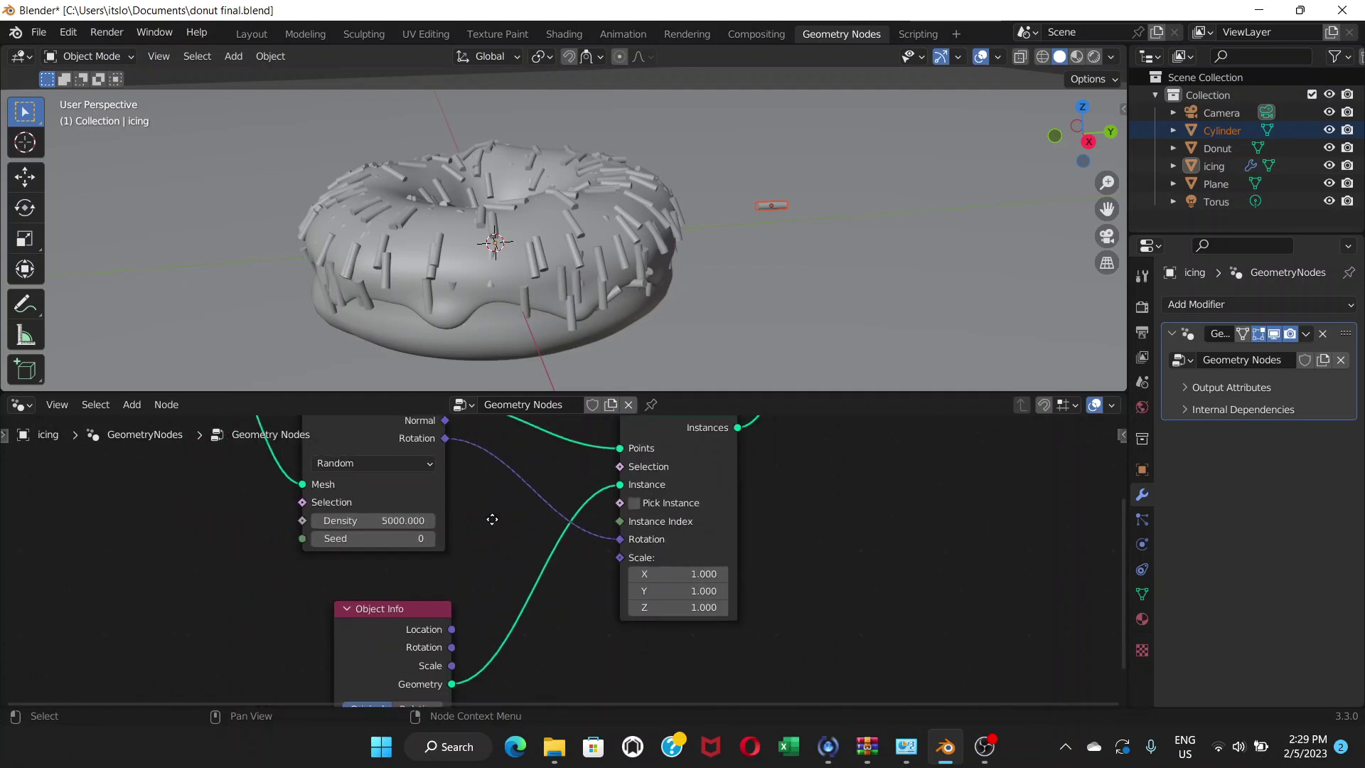
middle_drag(492, 519, 557, 510)
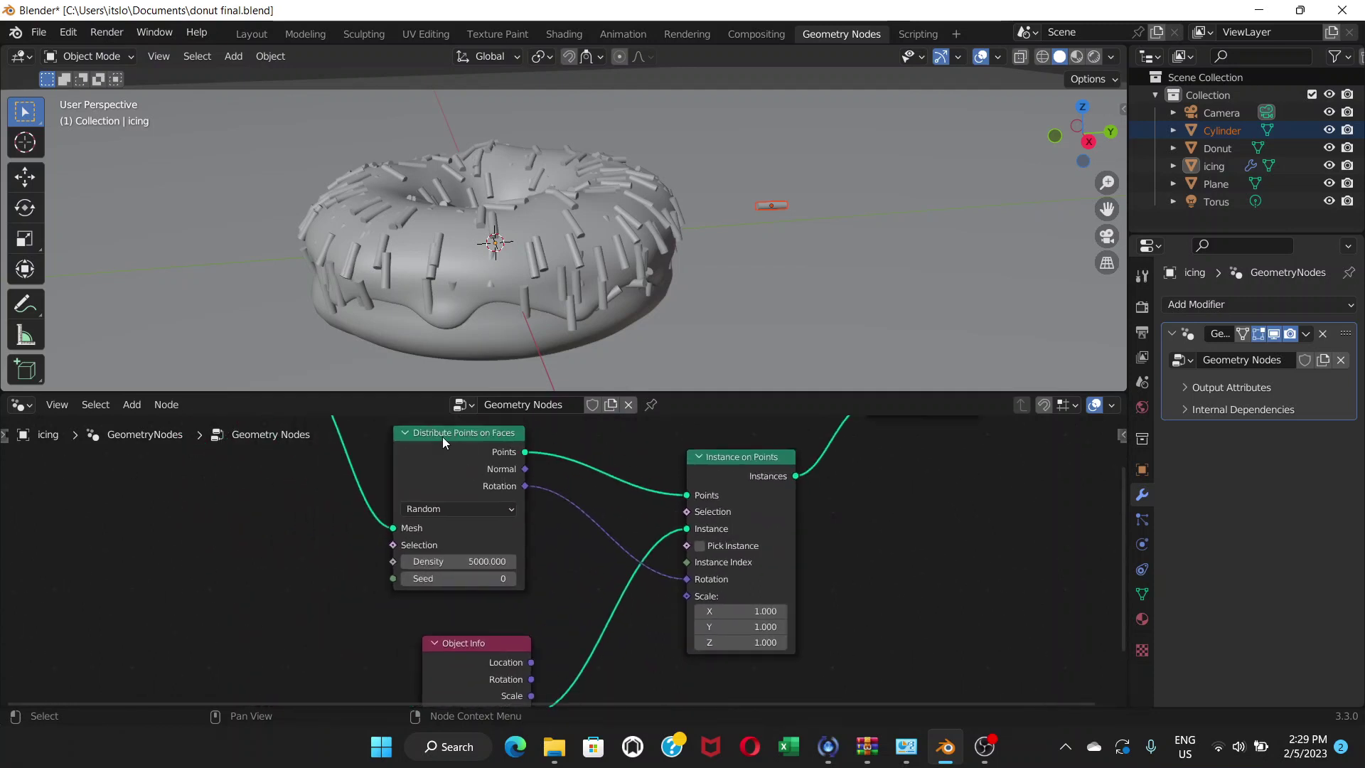
drag(442, 437, 382, 452)
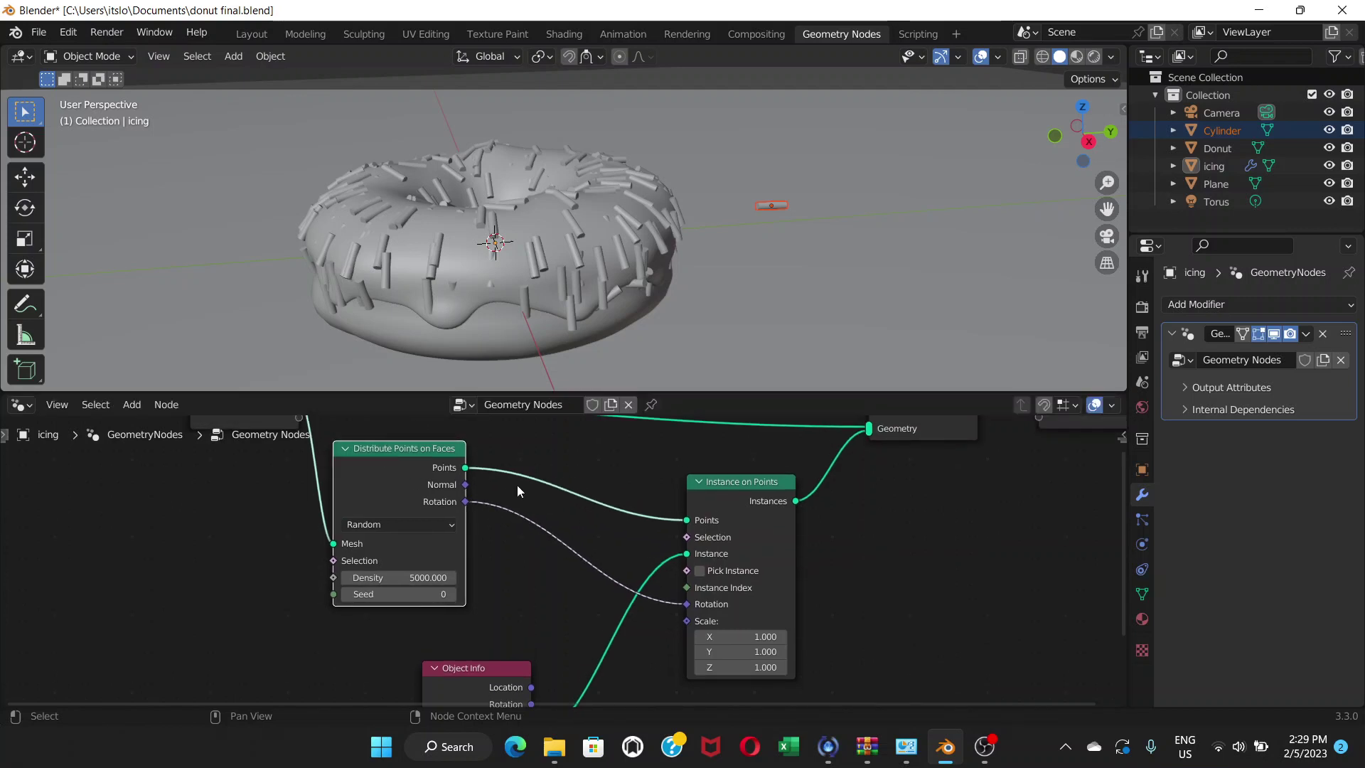
middle_drag(518, 490, 556, 391)
drag(527, 565, 506, 611)
scroll(462, 473, down, 2)
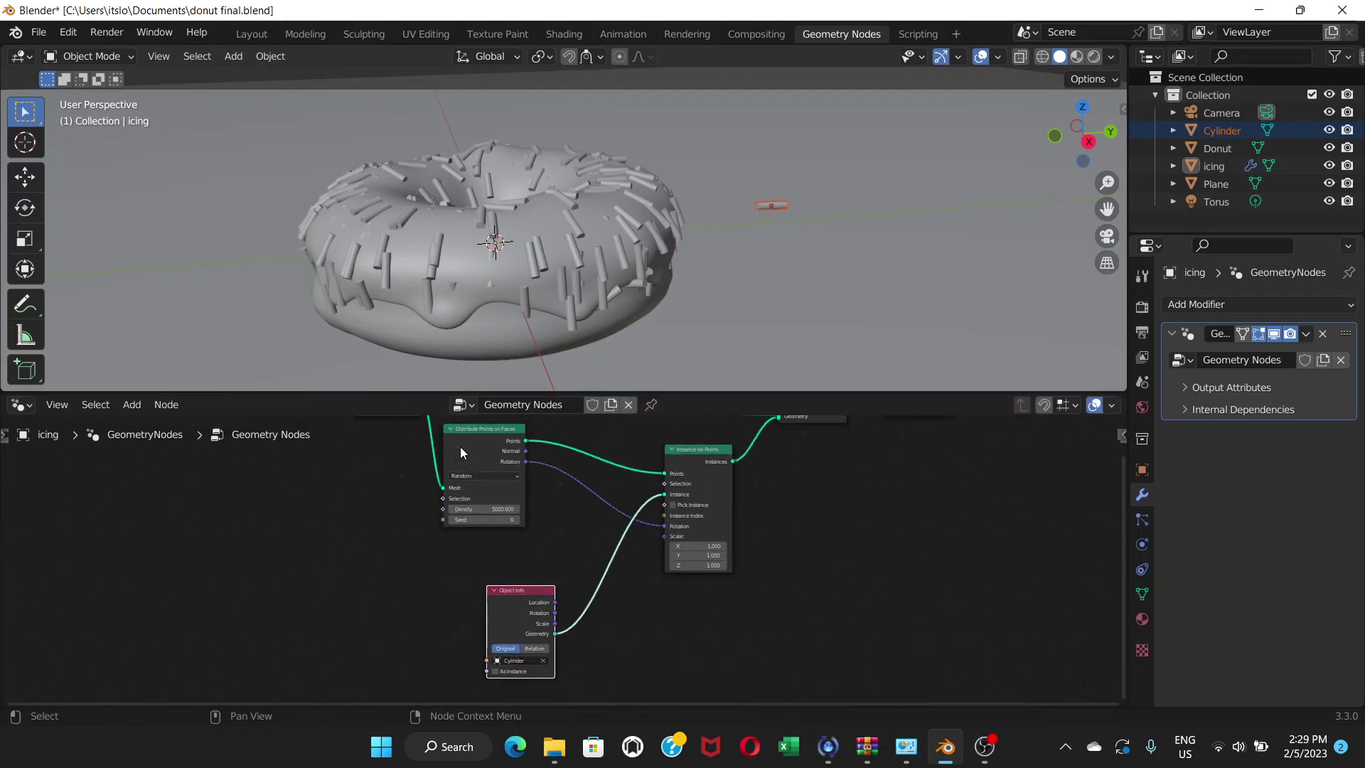
drag(468, 429, 365, 436)
scroll(414, 439, down, 1)
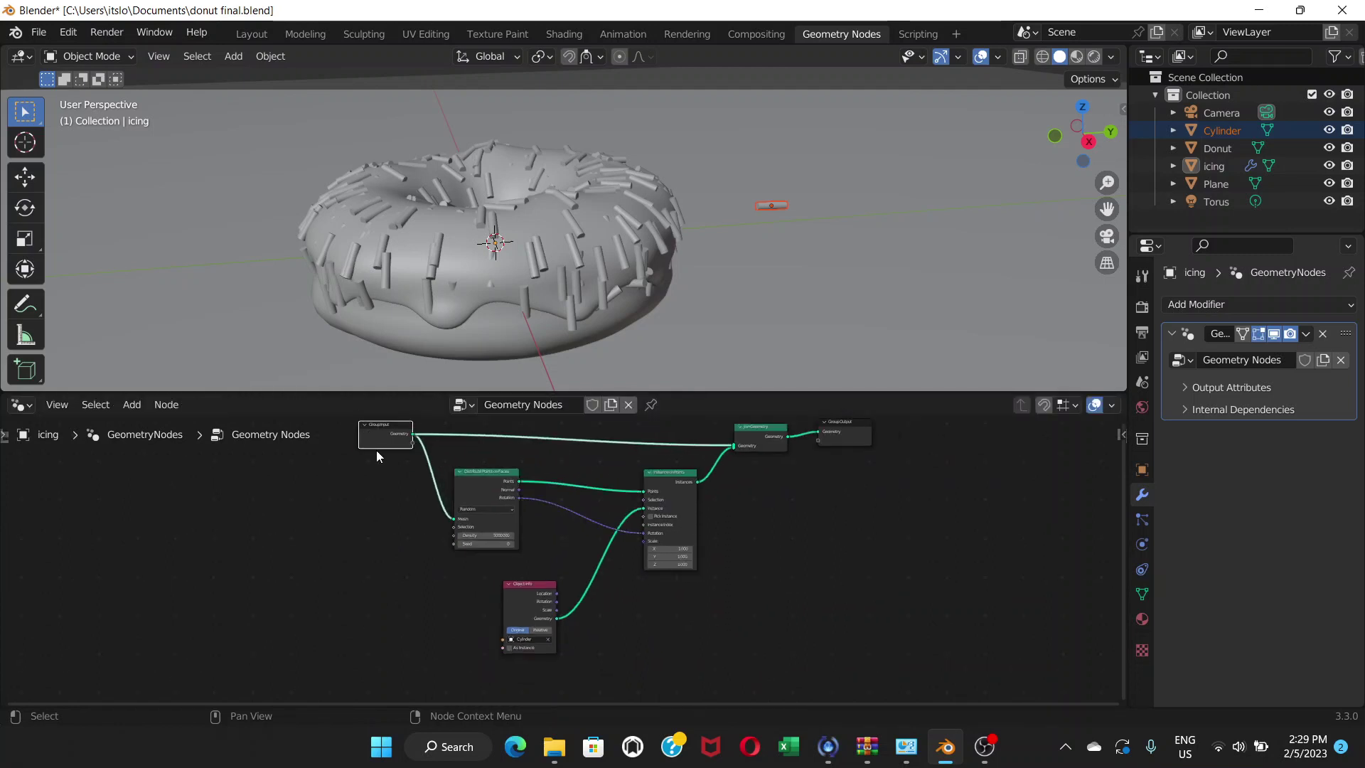
Insert a Rotate Euler node into the Rotation link between Distribute Points on Faces and Instance on Points.
click(130, 405)
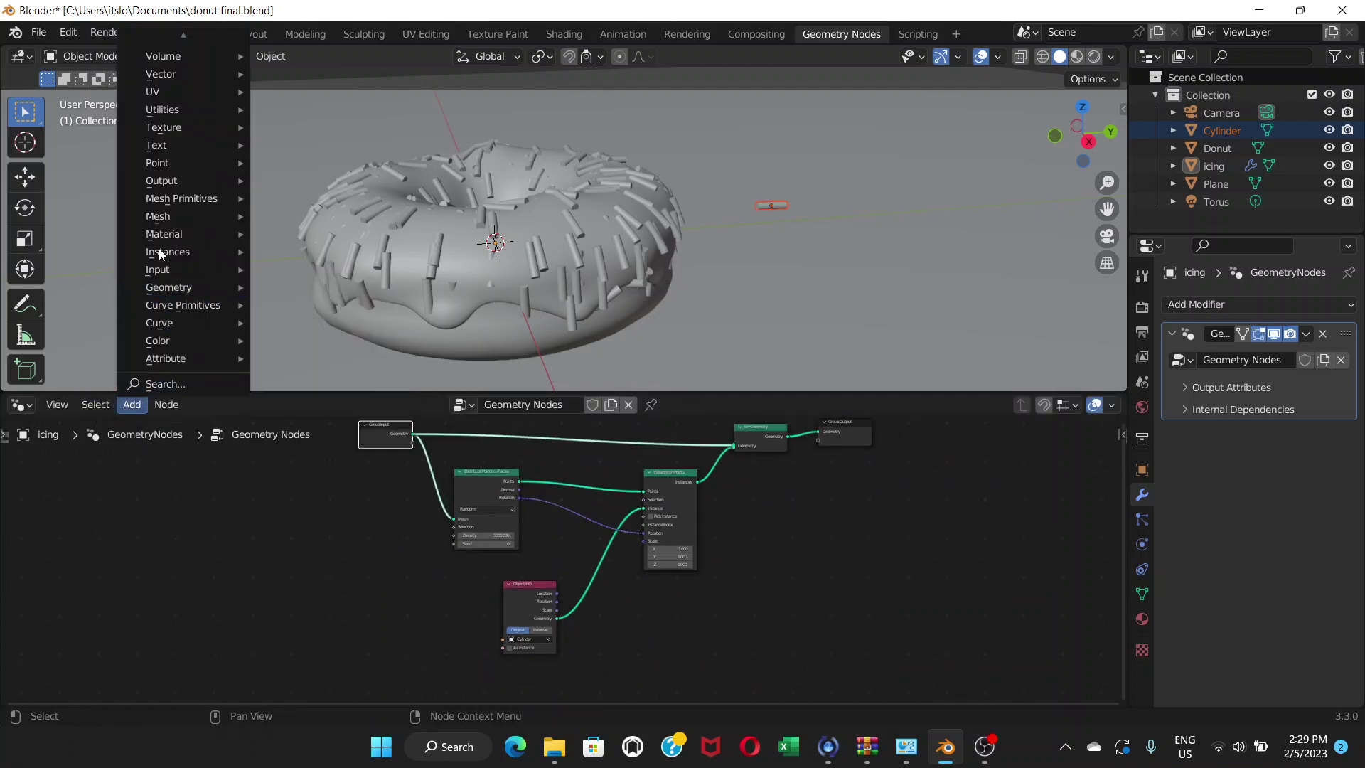
mouse_move(194, 109)
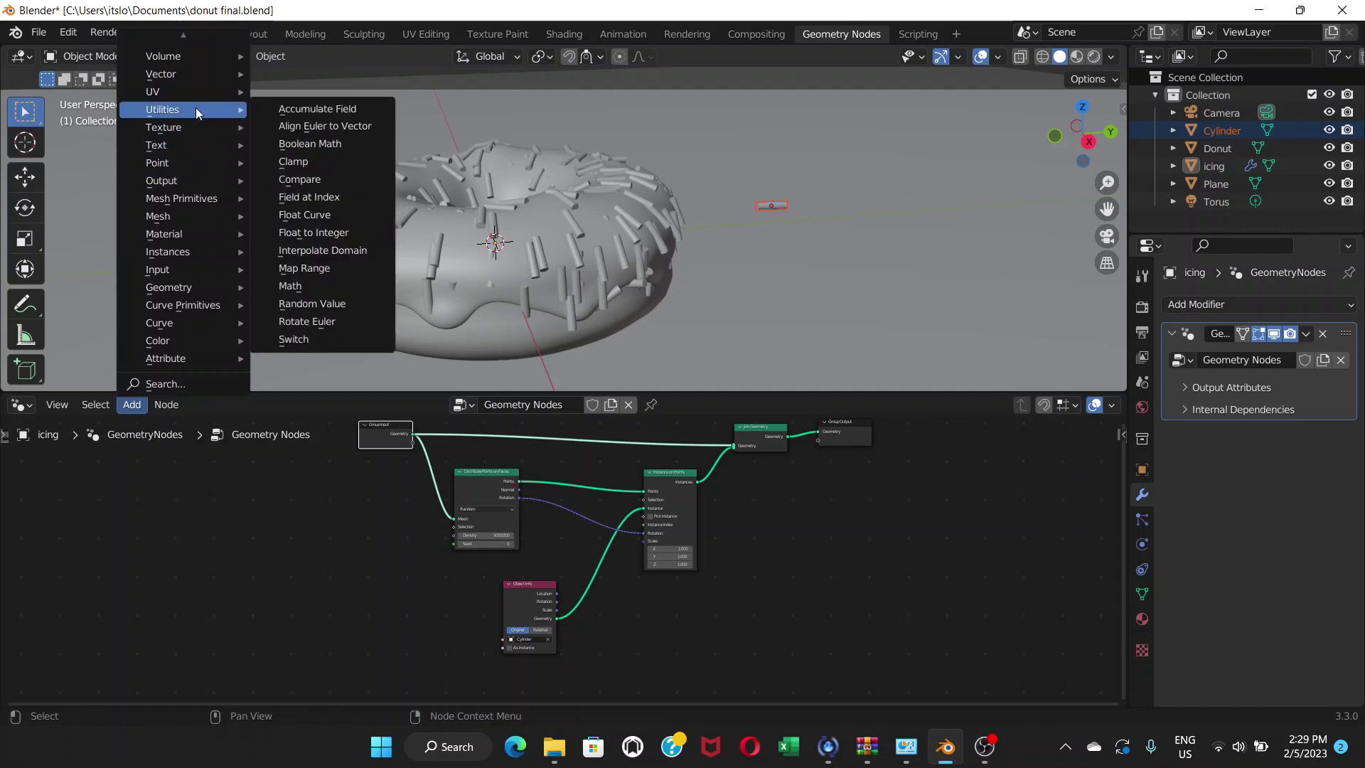
click(327, 323)
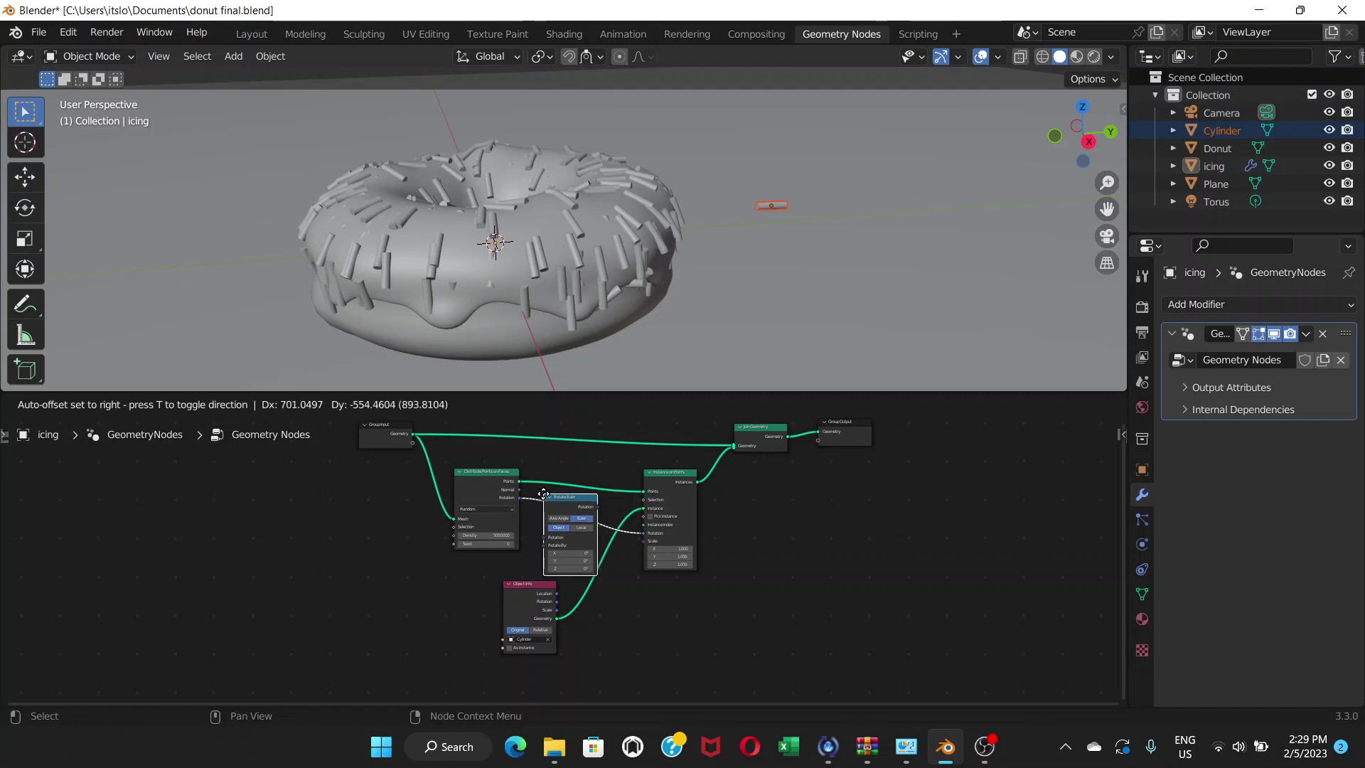
click(549, 494)
scroll(600, 539, up, 4)
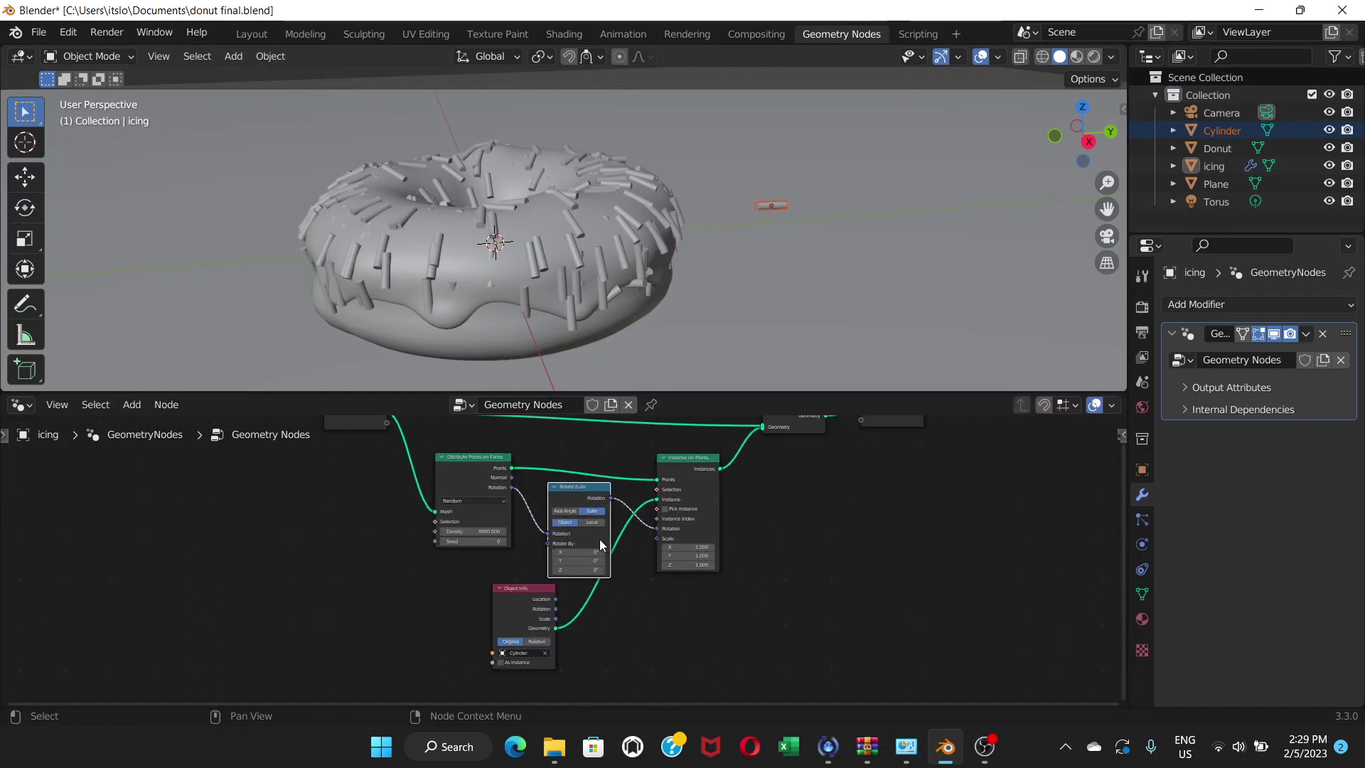
middle_drag(673, 532, 667, 557)
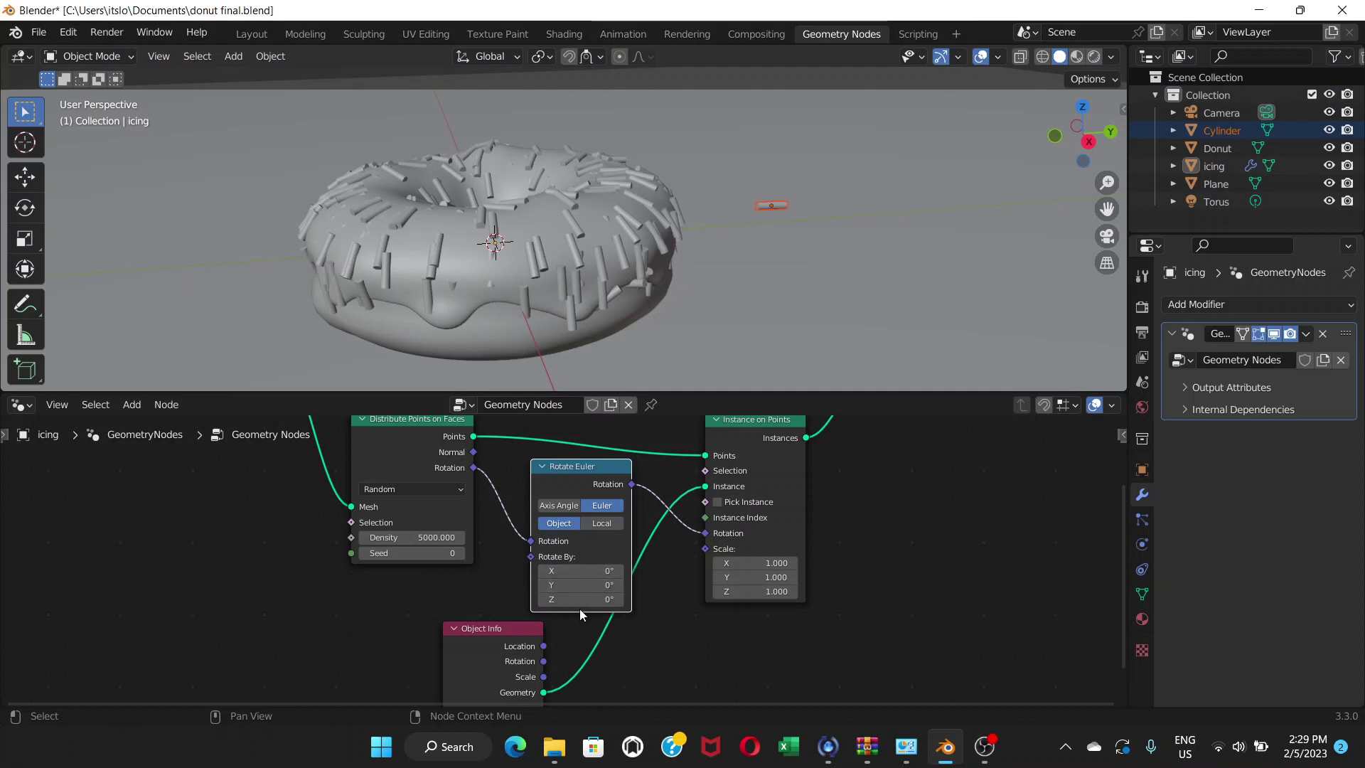
Try Z rotations of 73.6° and 84.7° in the Rotate Euler node using Object space.
drag(586, 601, 637, 600)
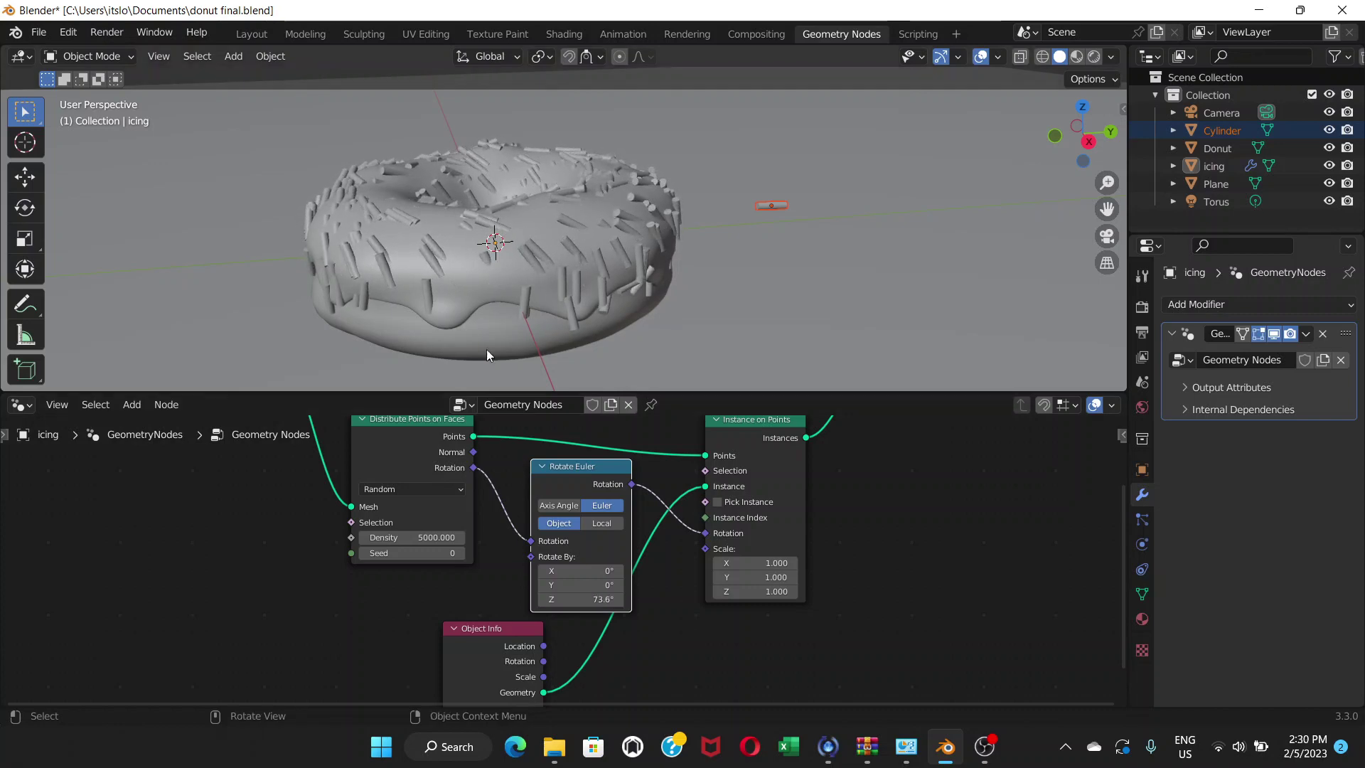
middle_drag(486, 348, 543, 233)
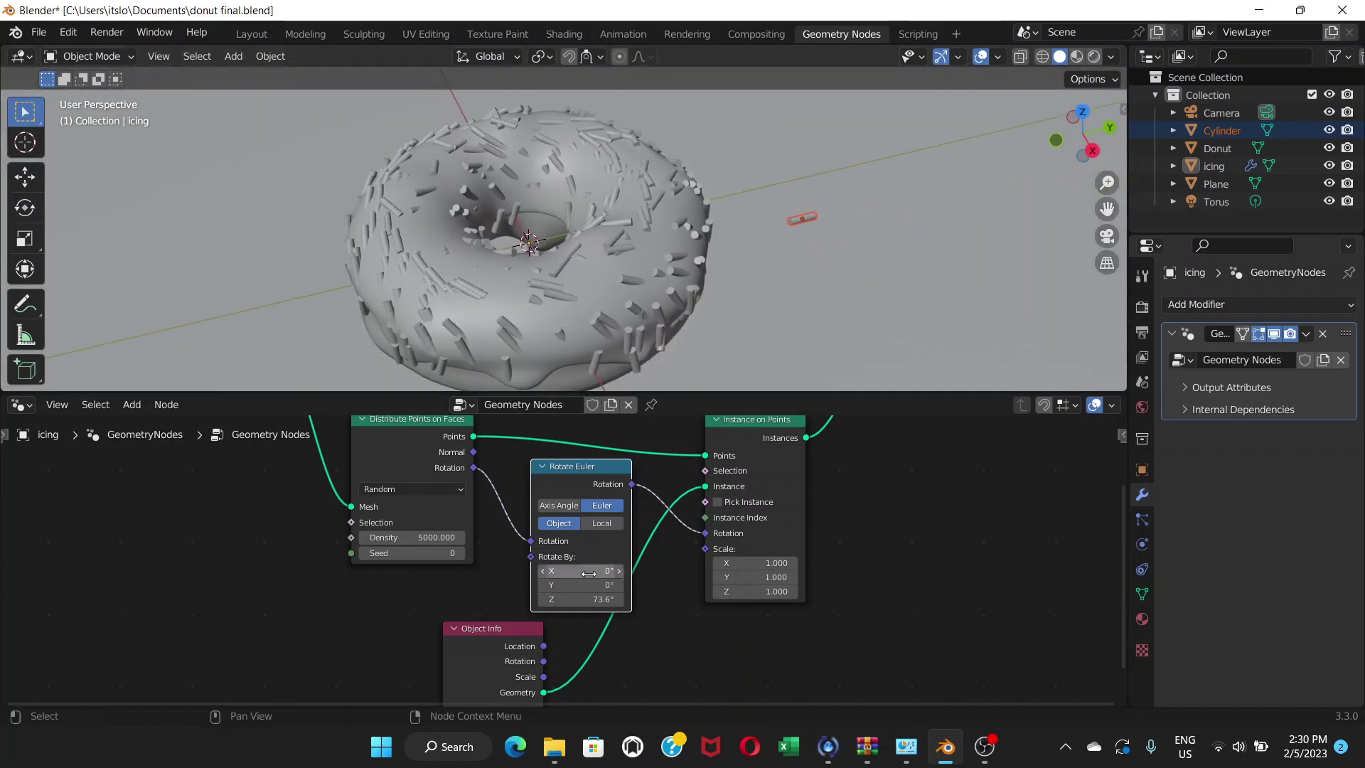
drag(590, 600, 635, 568)
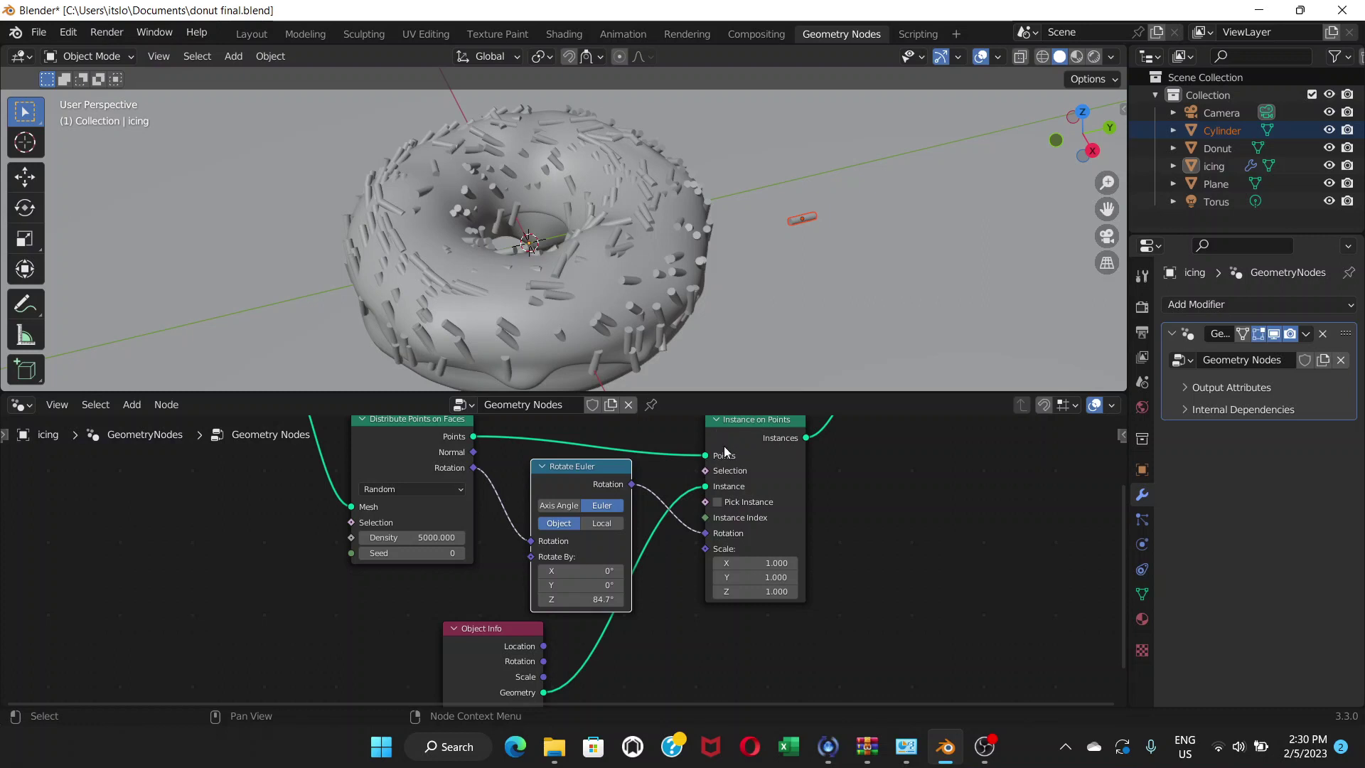
Compare Local and Object space on the Rotate Euler node while varying its Z rotation to 81° and 75.8°.
click(600, 523)
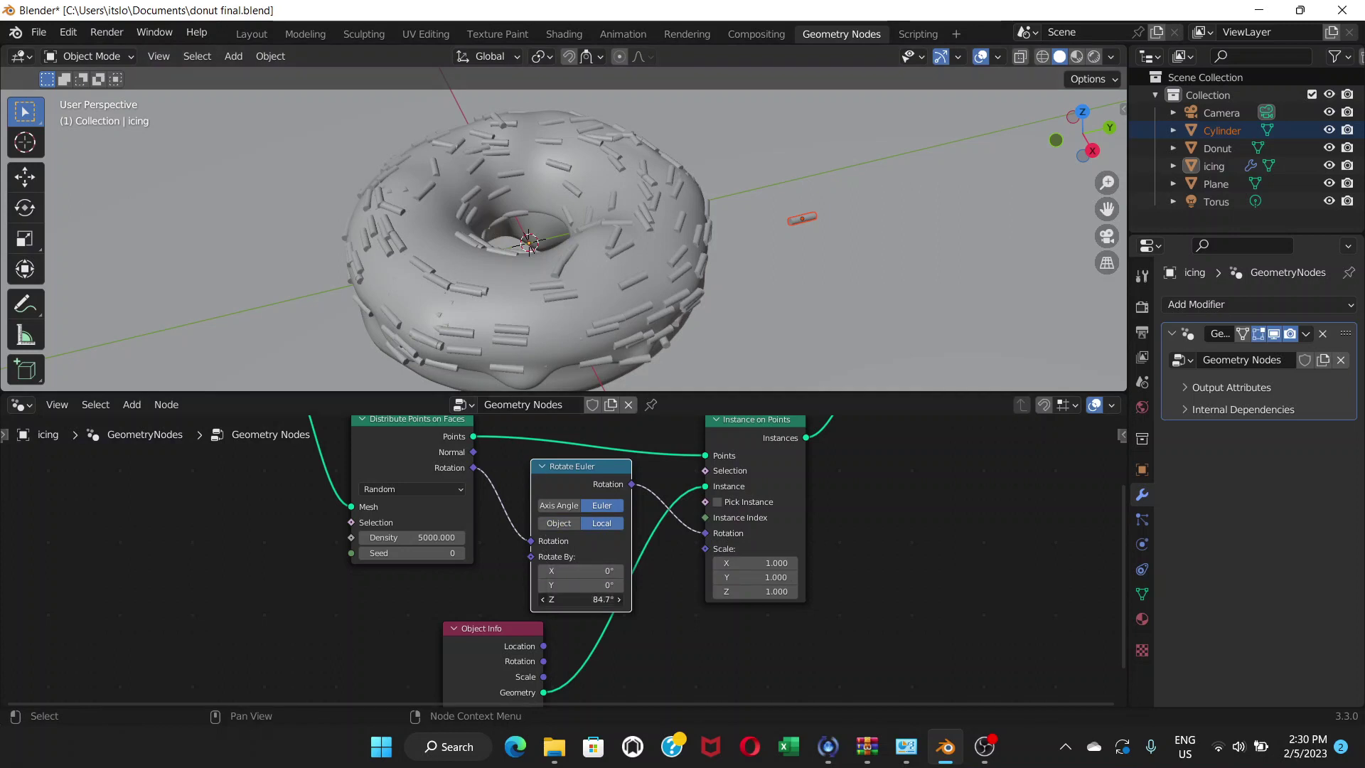
drag(581, 599, 582, 599)
click(557, 523)
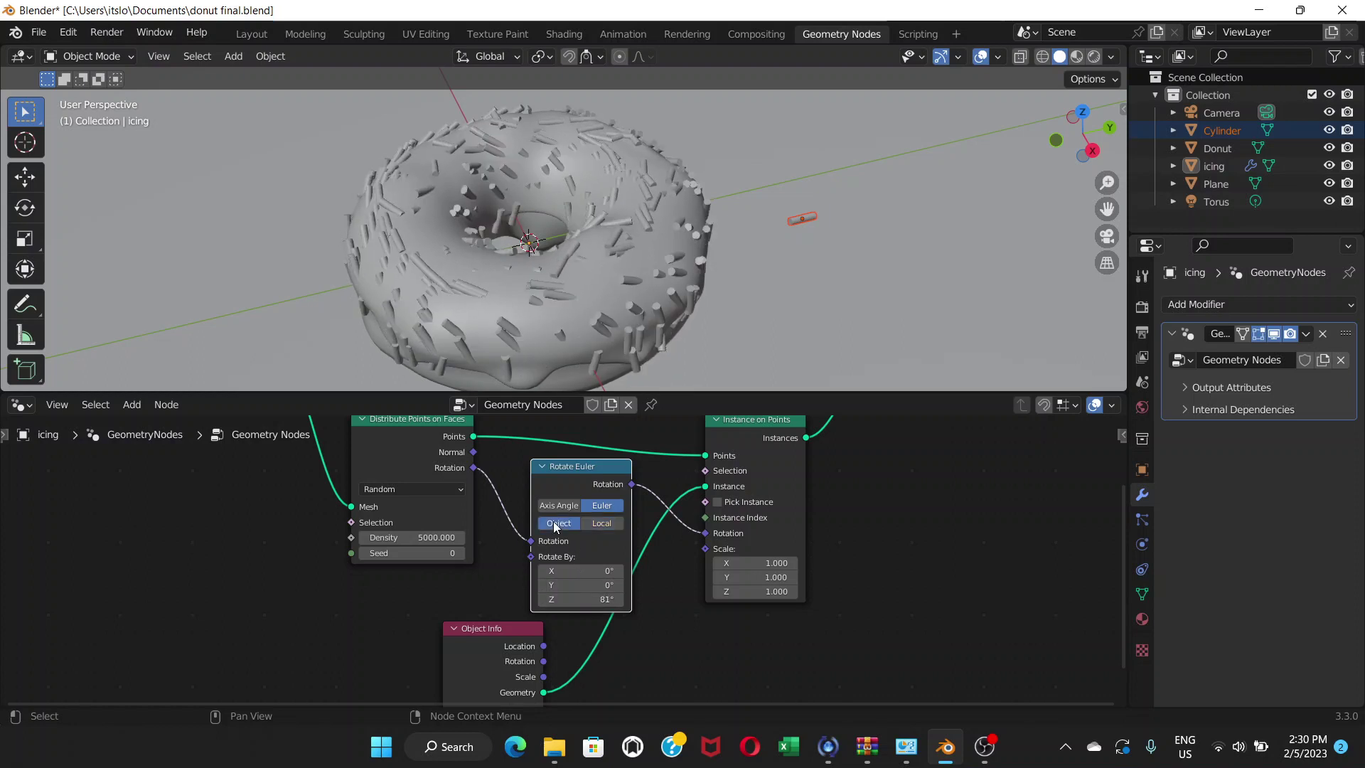
drag(582, 599, 578, 600)
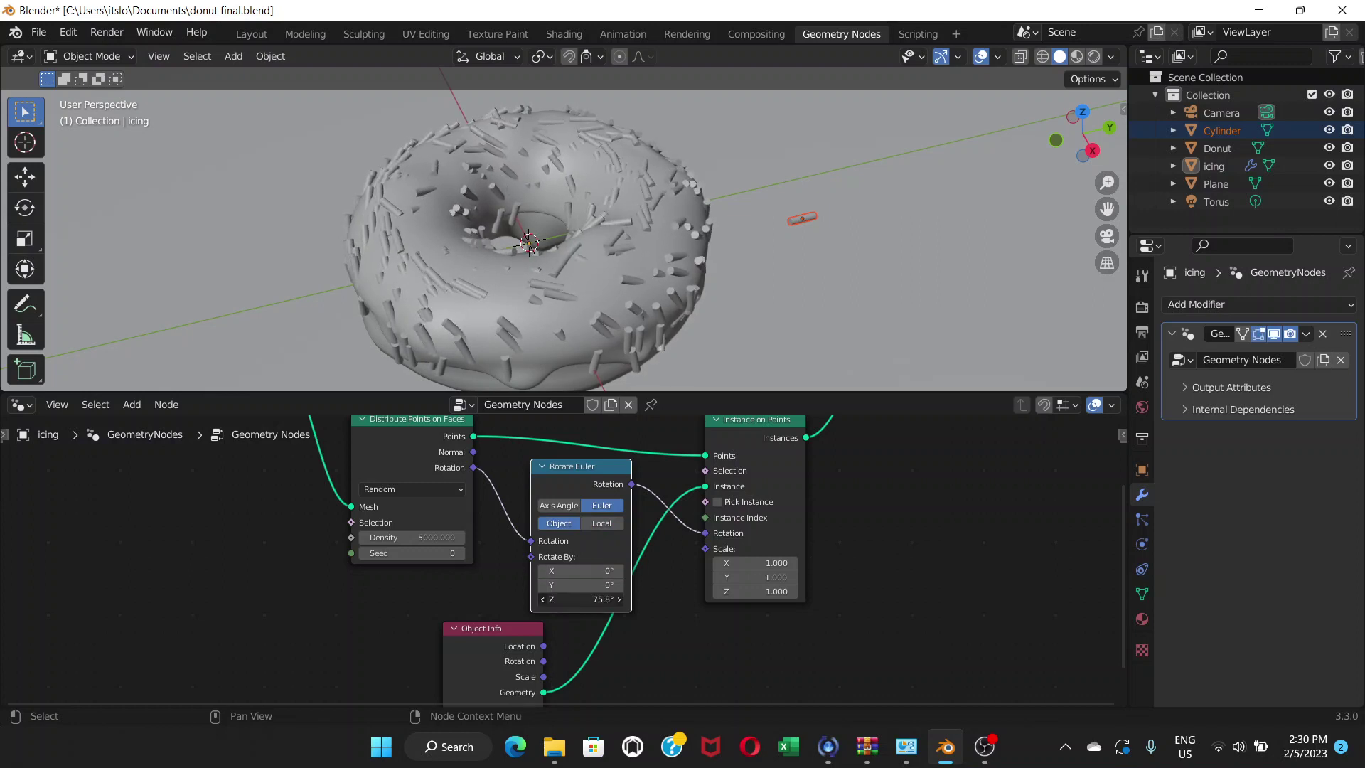
Switch the Rotate Euler node to Local space and set its Rotate By Z value to 164°.
click(602, 524)
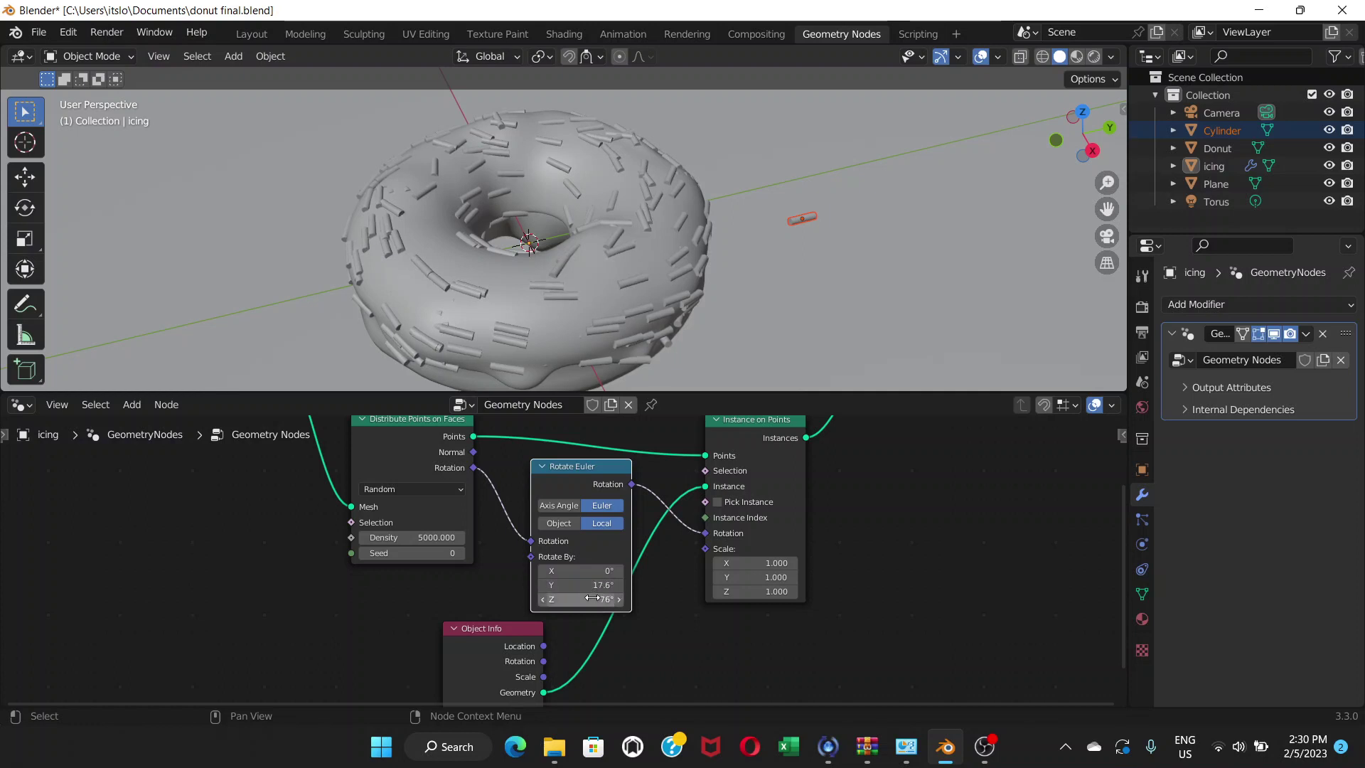
drag(597, 599, 536, 586)
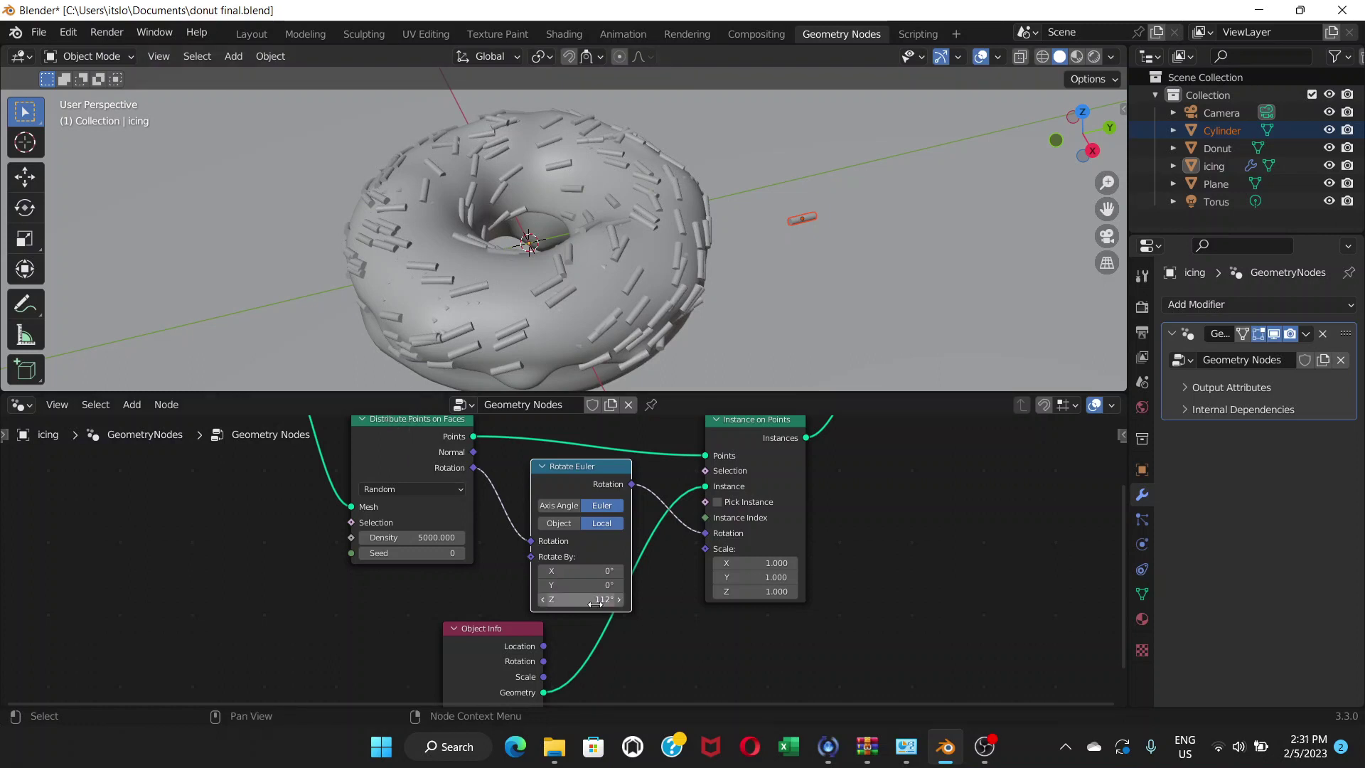
drag(595, 603, 632, 603)
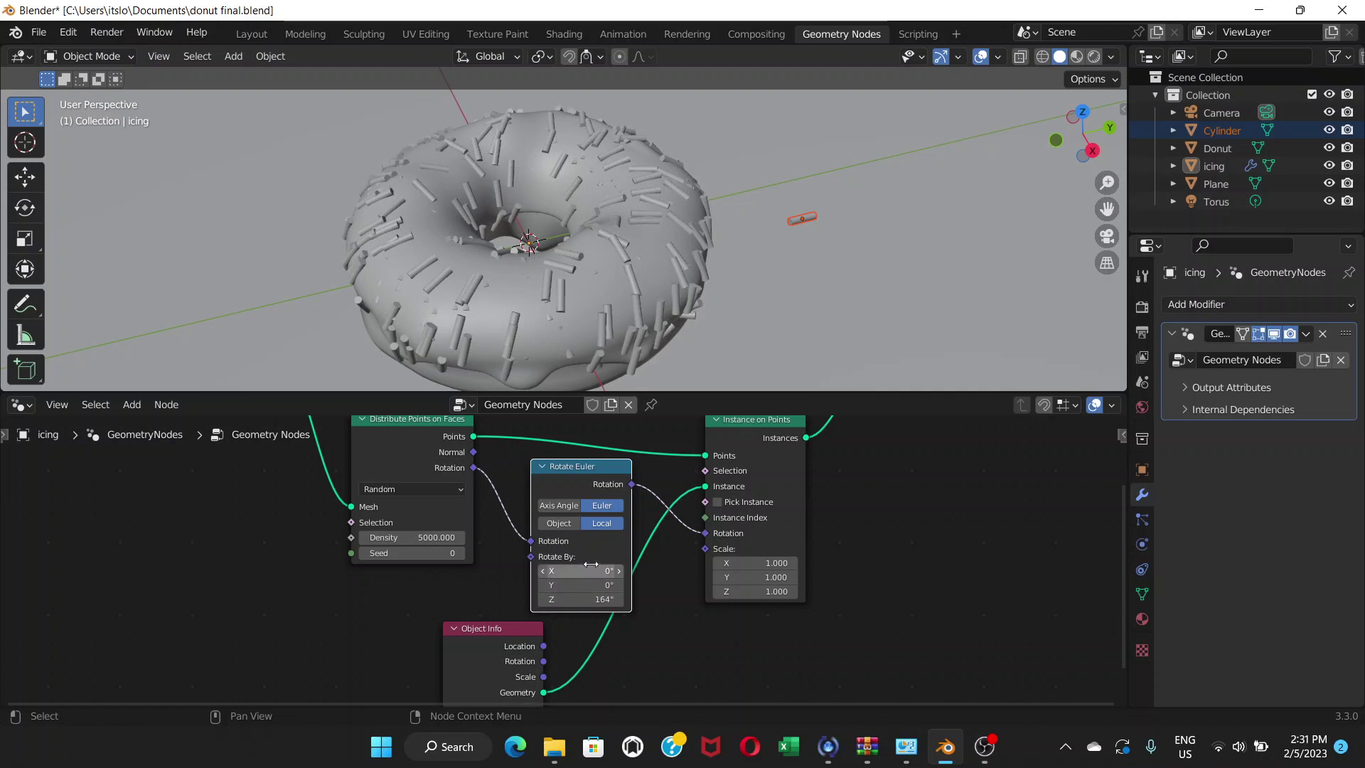
Reposition the Rotate Euler, Distribute Points on Faces and Object Info nodes slightly to space them farther apart.
drag(566, 468, 562, 462)
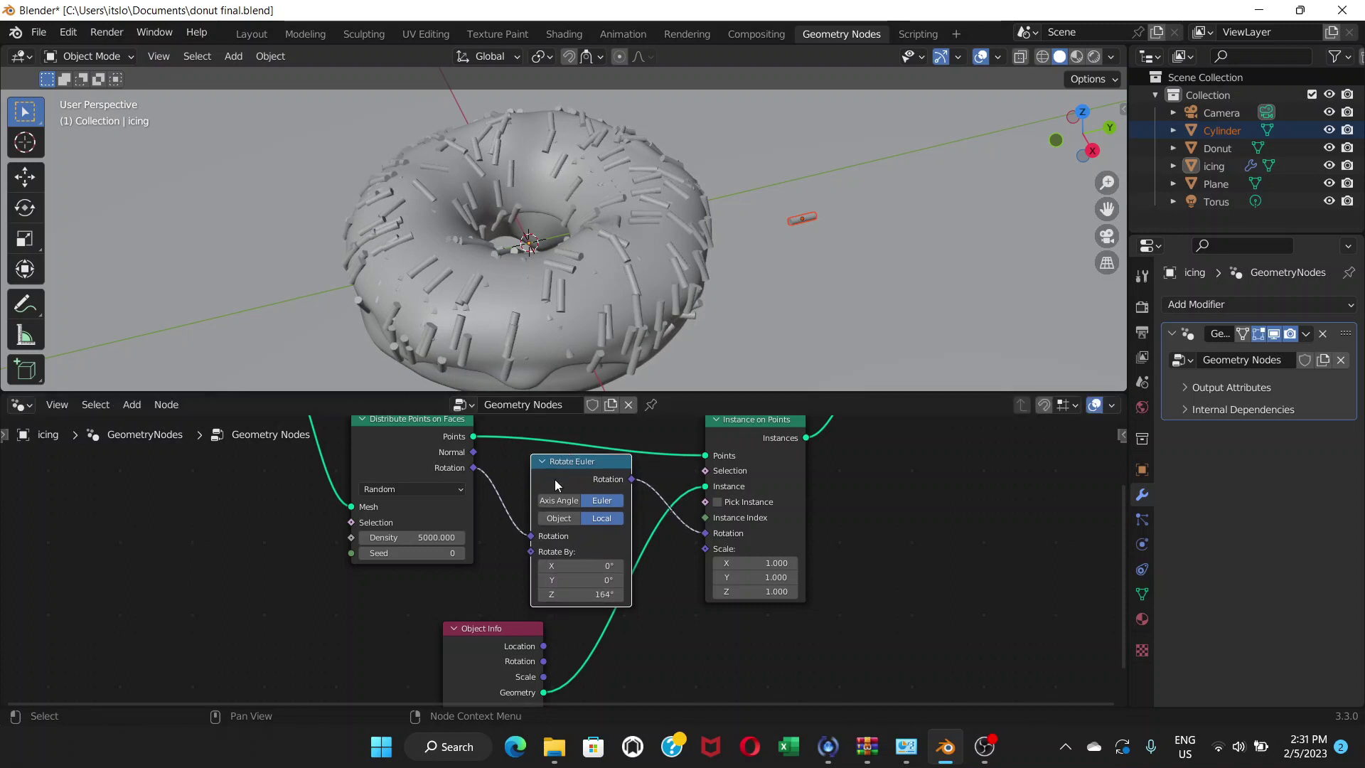
scroll(419, 464, down, 1)
drag(433, 438, 433, 422)
drag(491, 619, 505, 634)
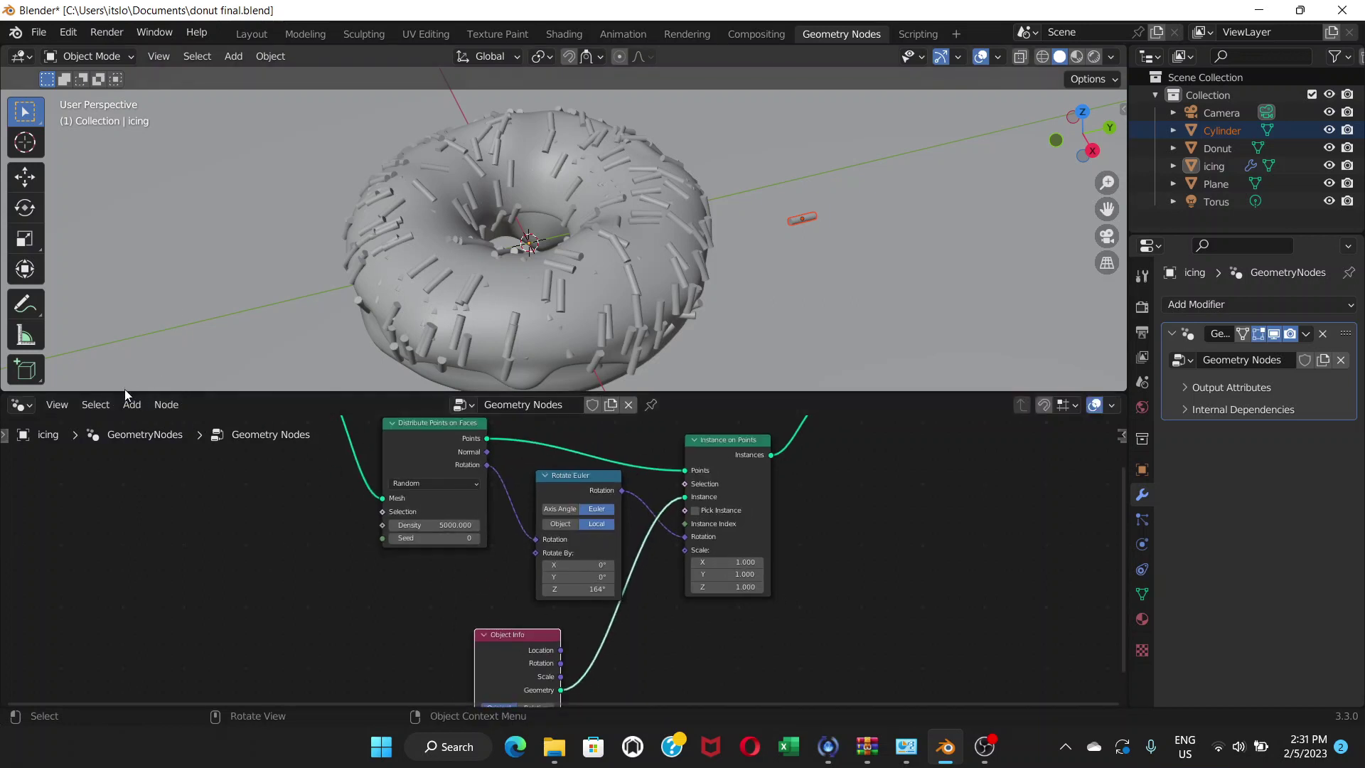
Add a Random Value node and place it below the Distribute Points on Faces node.
click(138, 406)
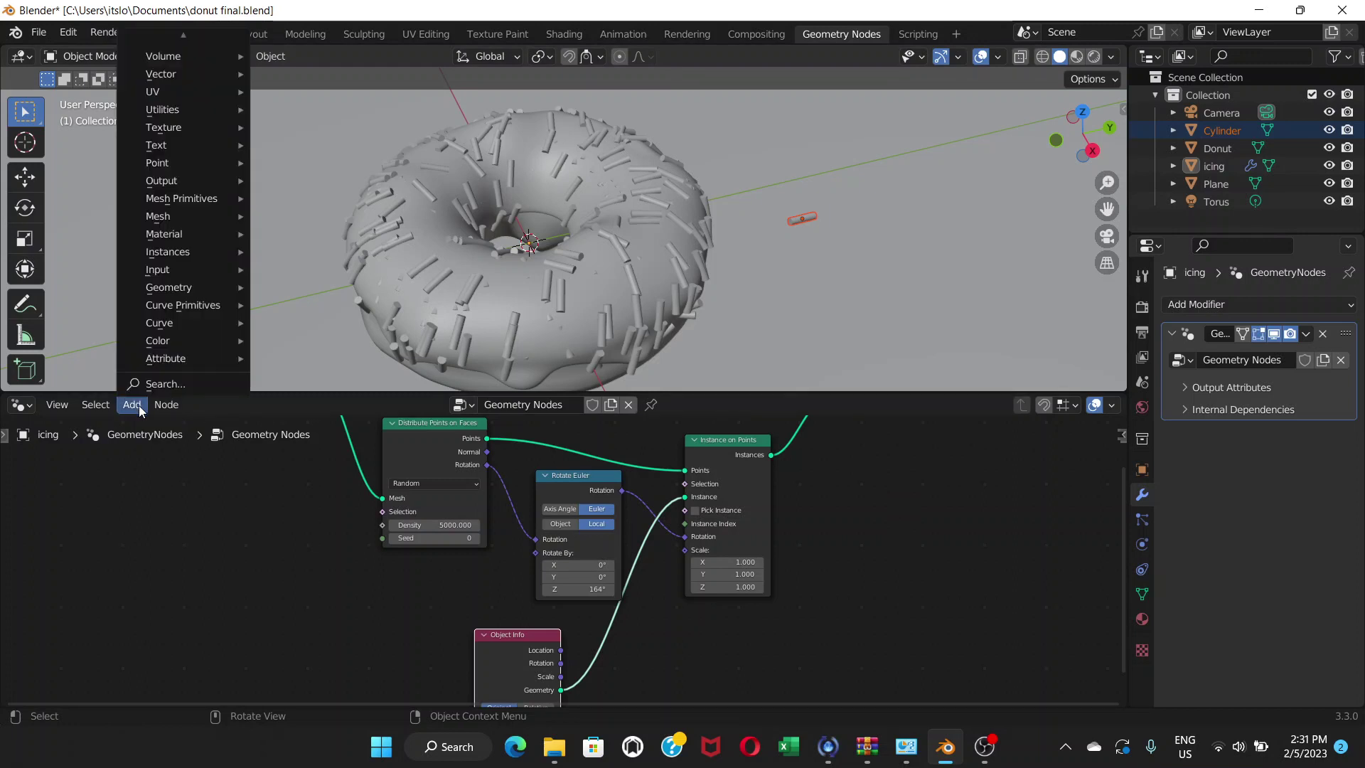
mouse_move(206, 110)
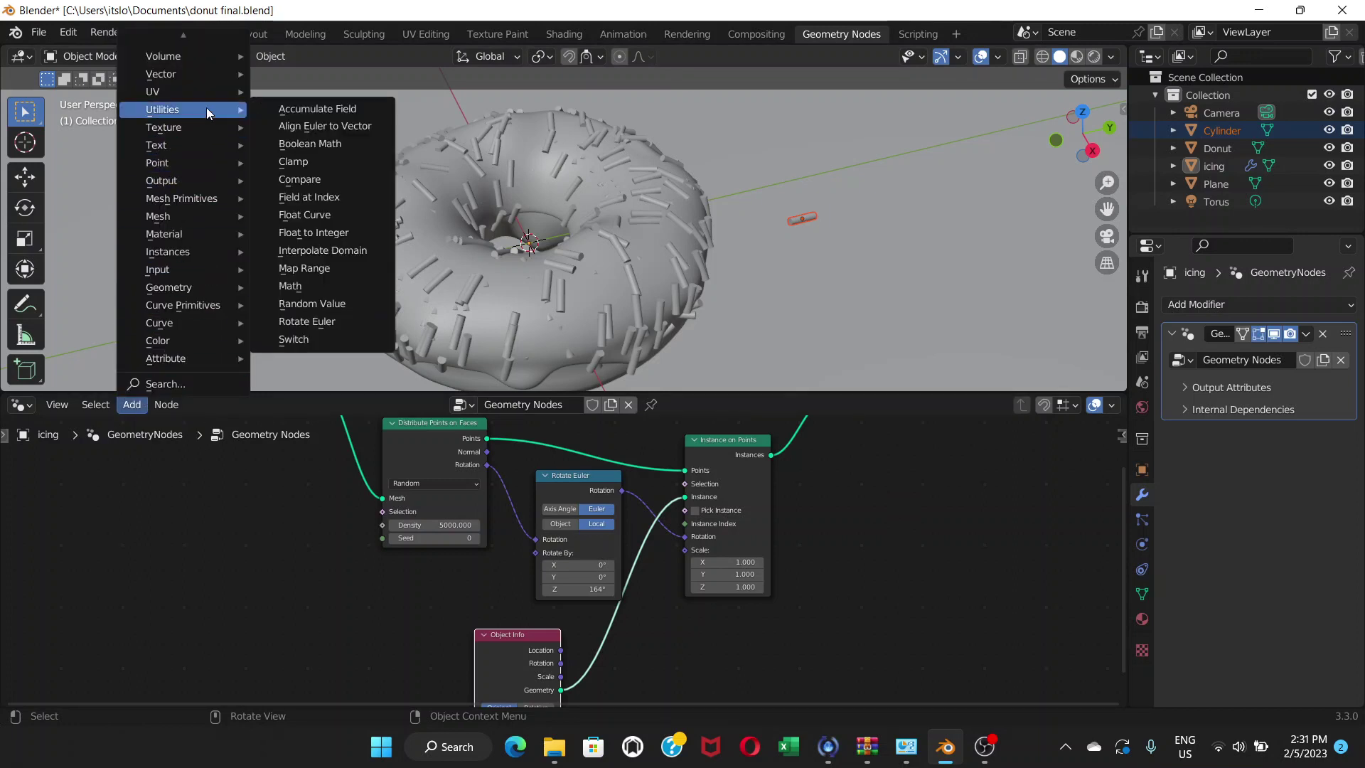
click(312, 303)
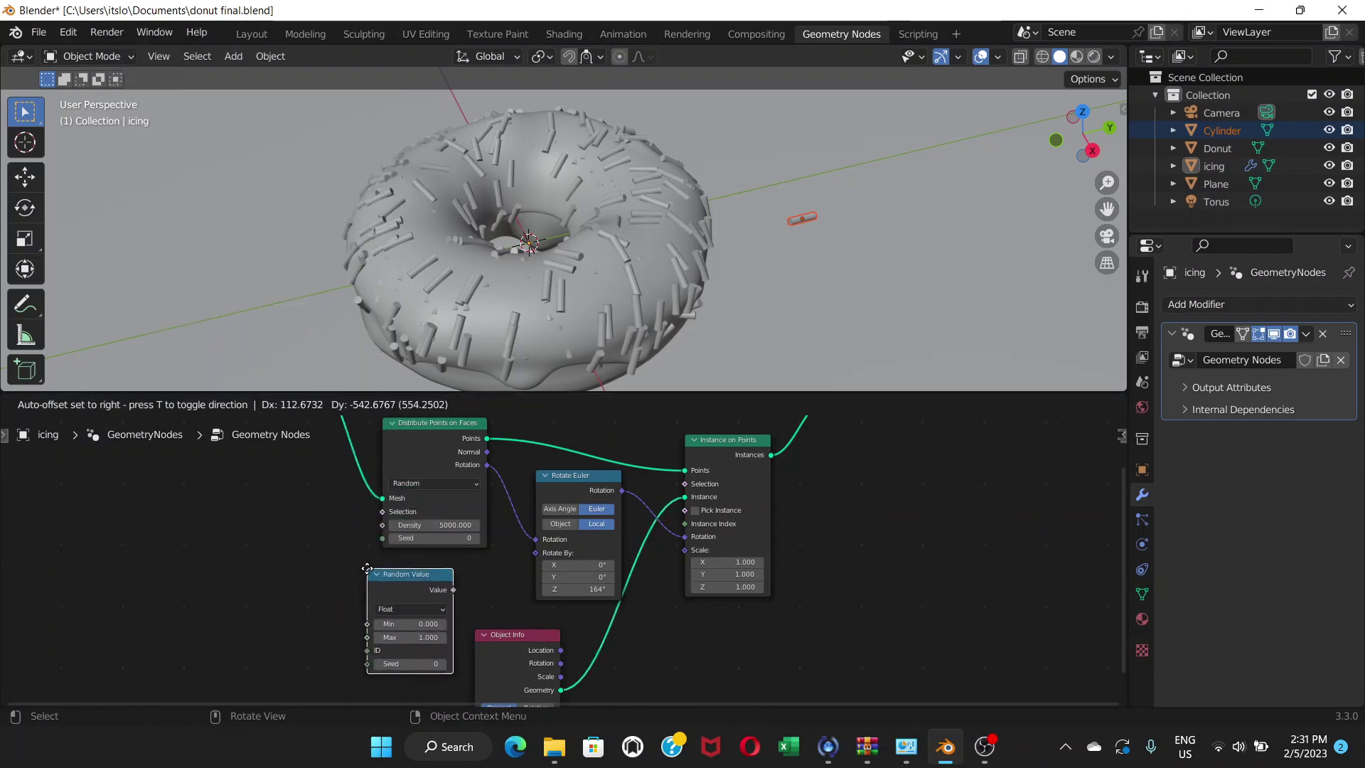
click(367, 570)
Try linking the float Random Value output to the Rotate By input of the Rotate Euler node.
scroll(475, 607, up, 3)
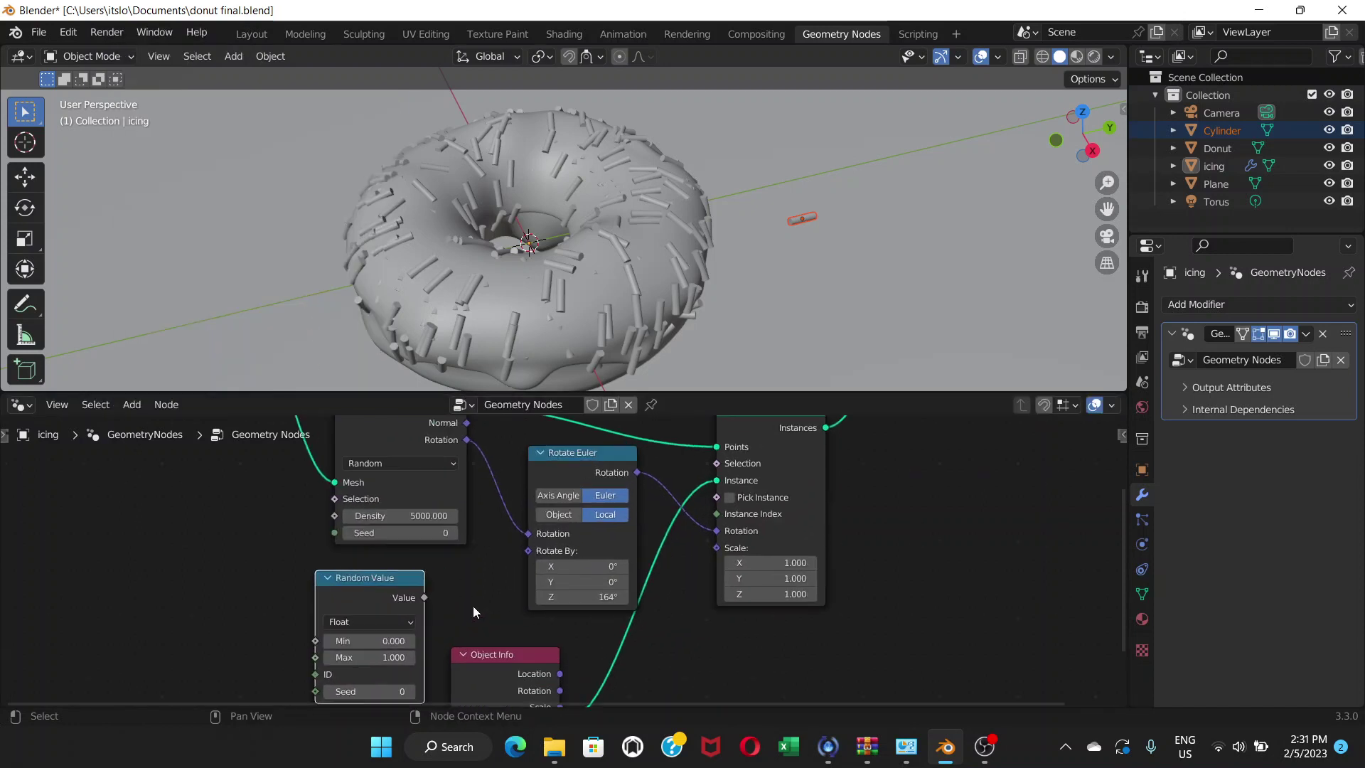
middle_drag(472, 606, 468, 571)
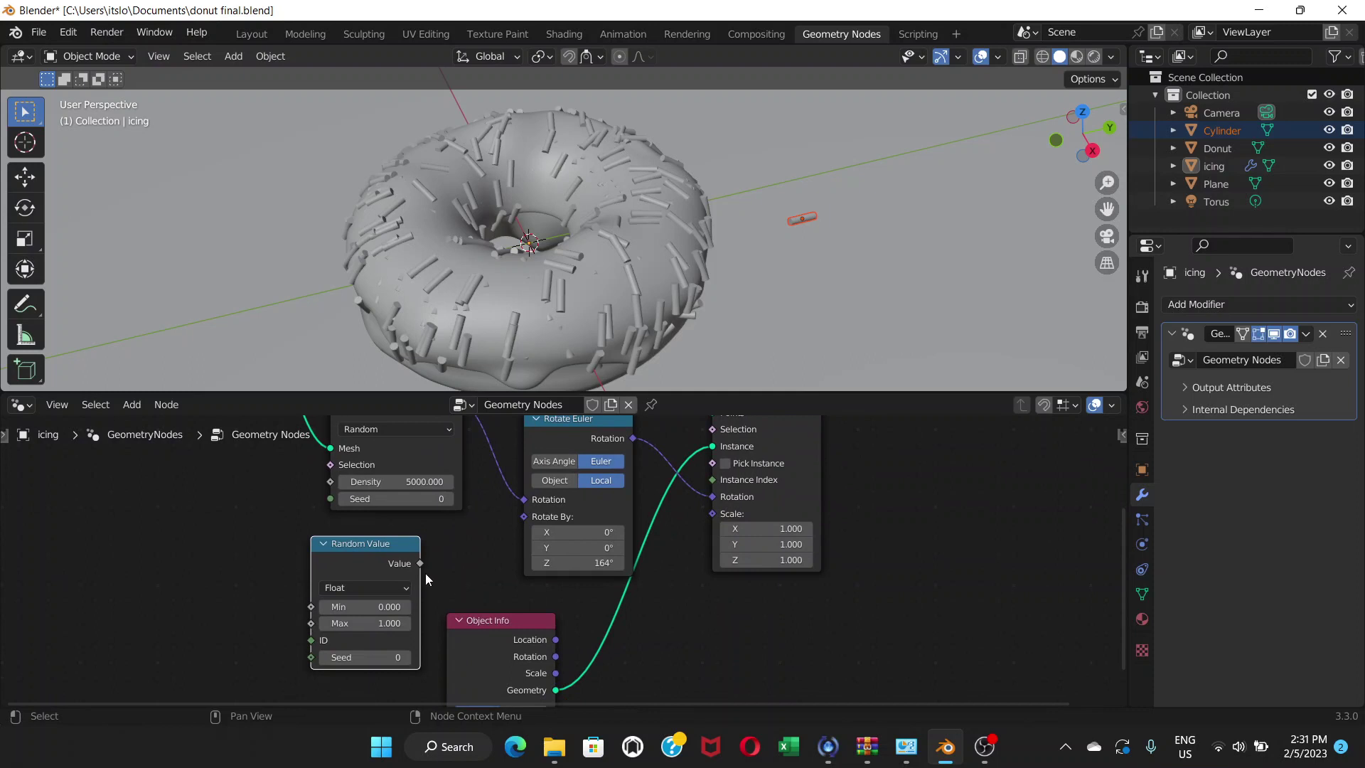
drag(420, 563, 459, 545)
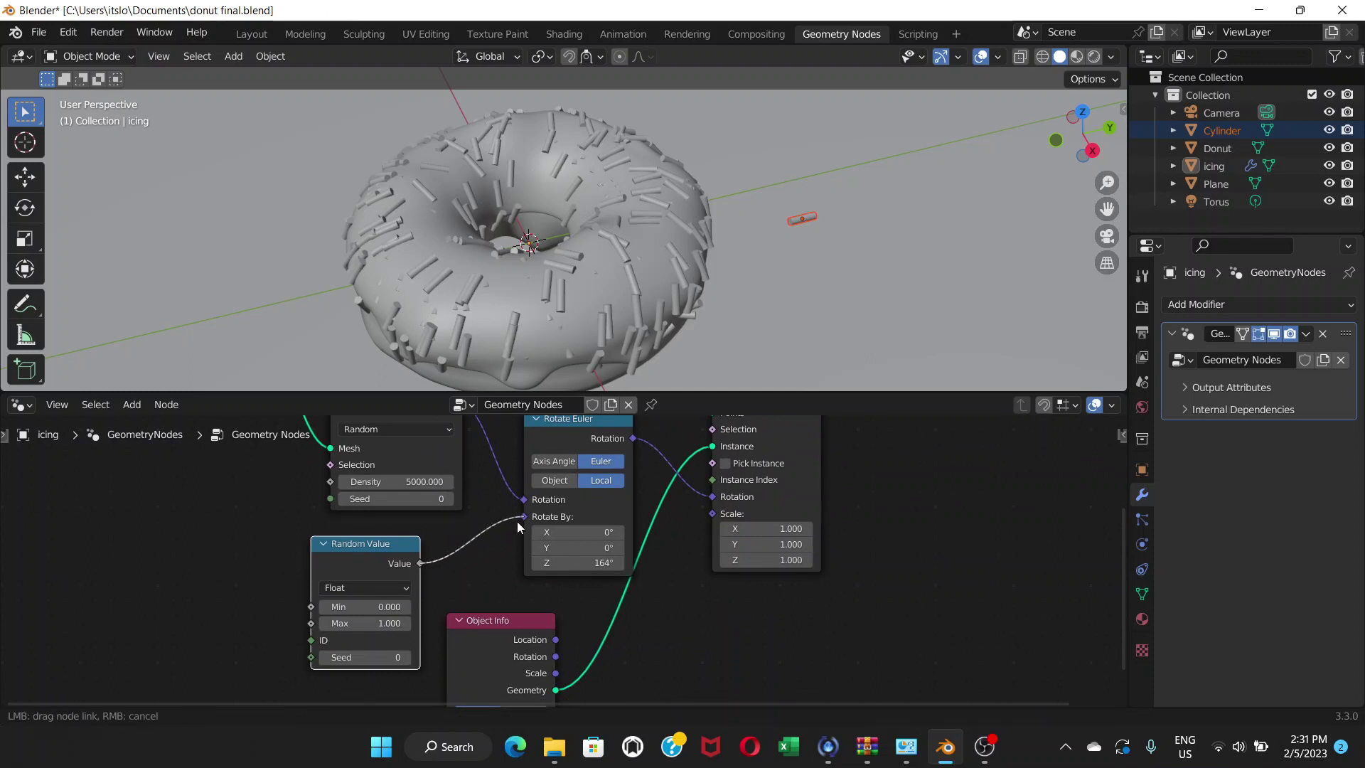
drag(517, 522, 517, 522)
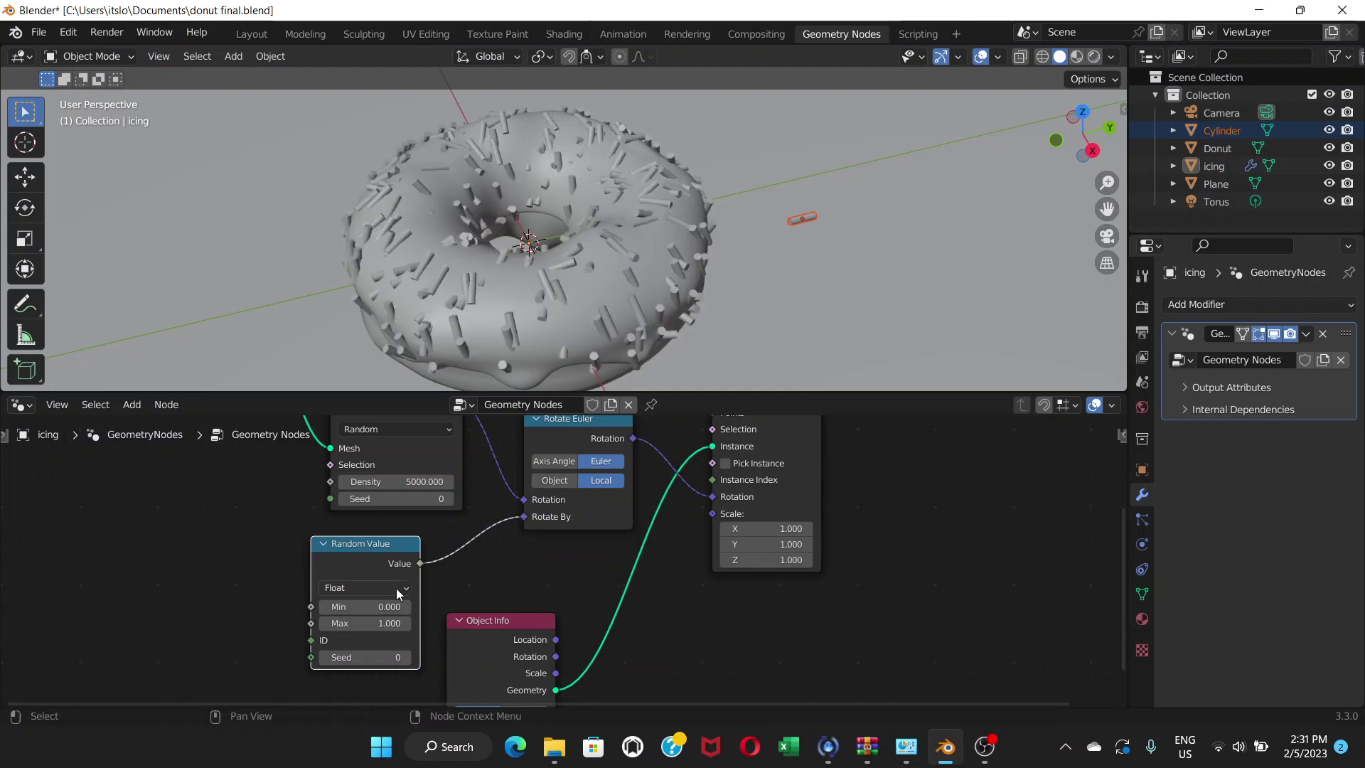
Switch the Random Value node to the Vector type and set its Max values to 0, 0 and 6.4.
middle_drag(502, 557, 585, 478)
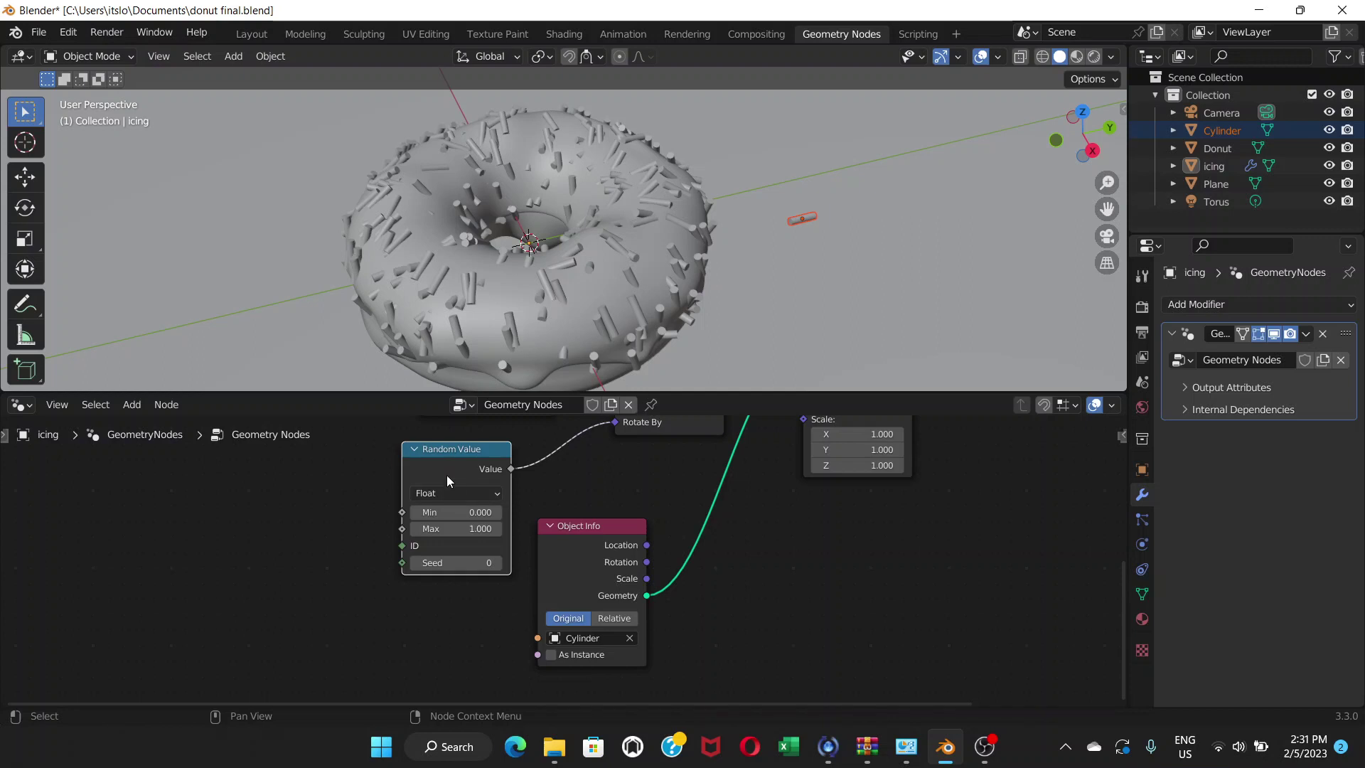
click(498, 494)
click(467, 542)
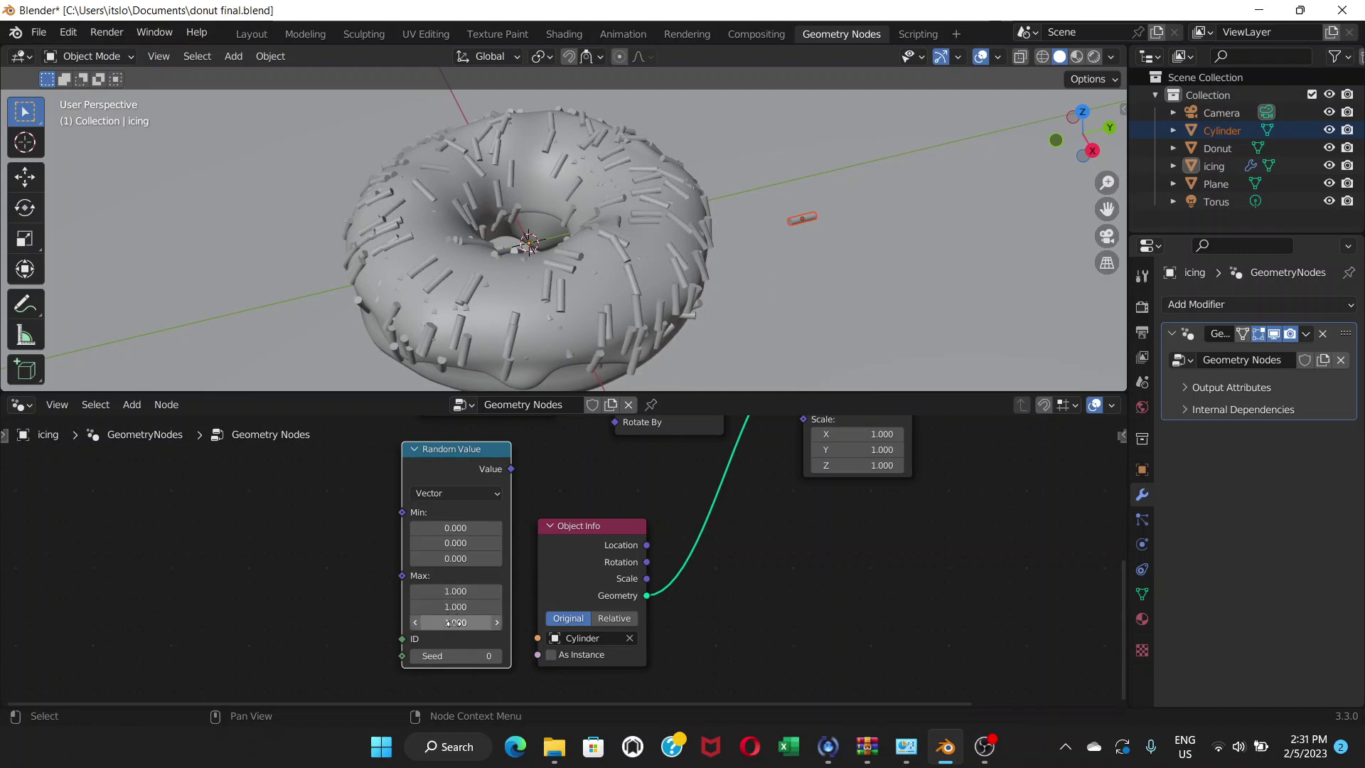
drag(450, 597, 450, 597)
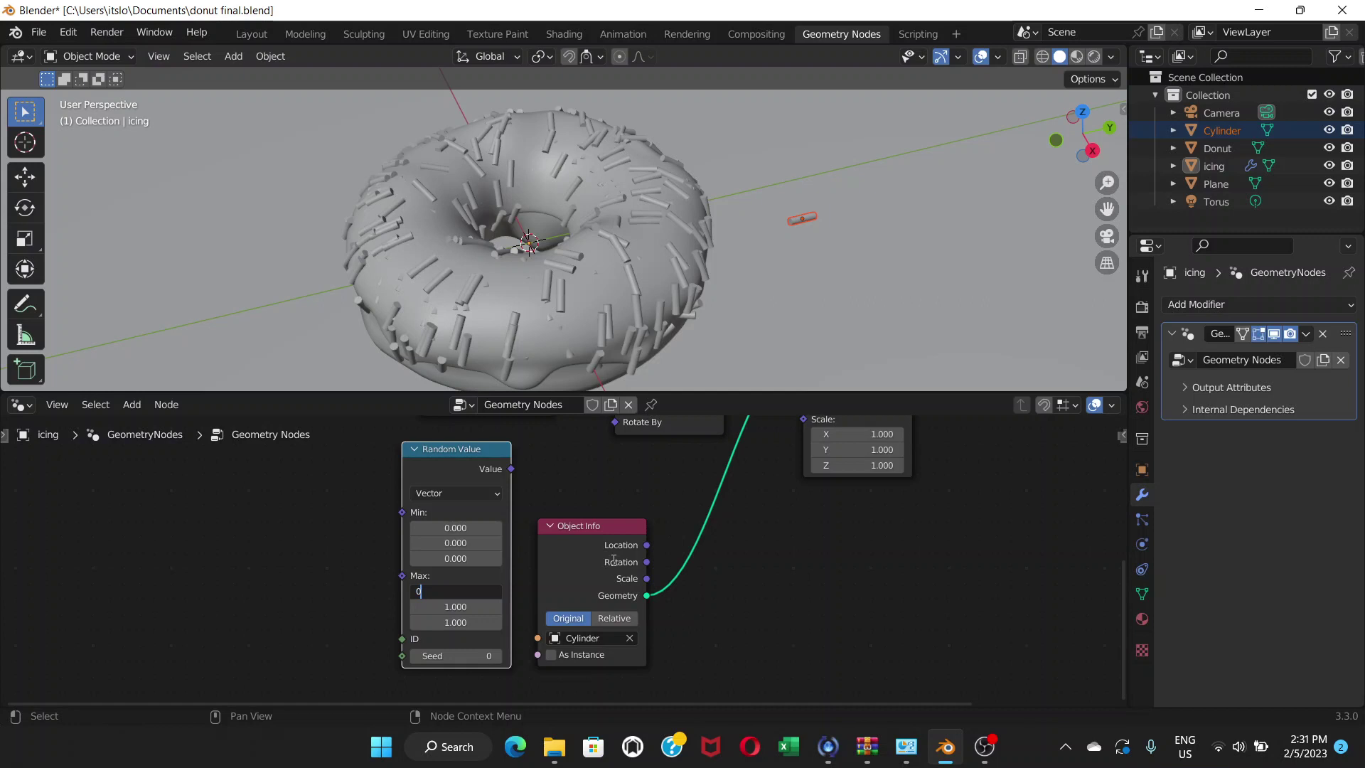
text(0)
key(Tab)
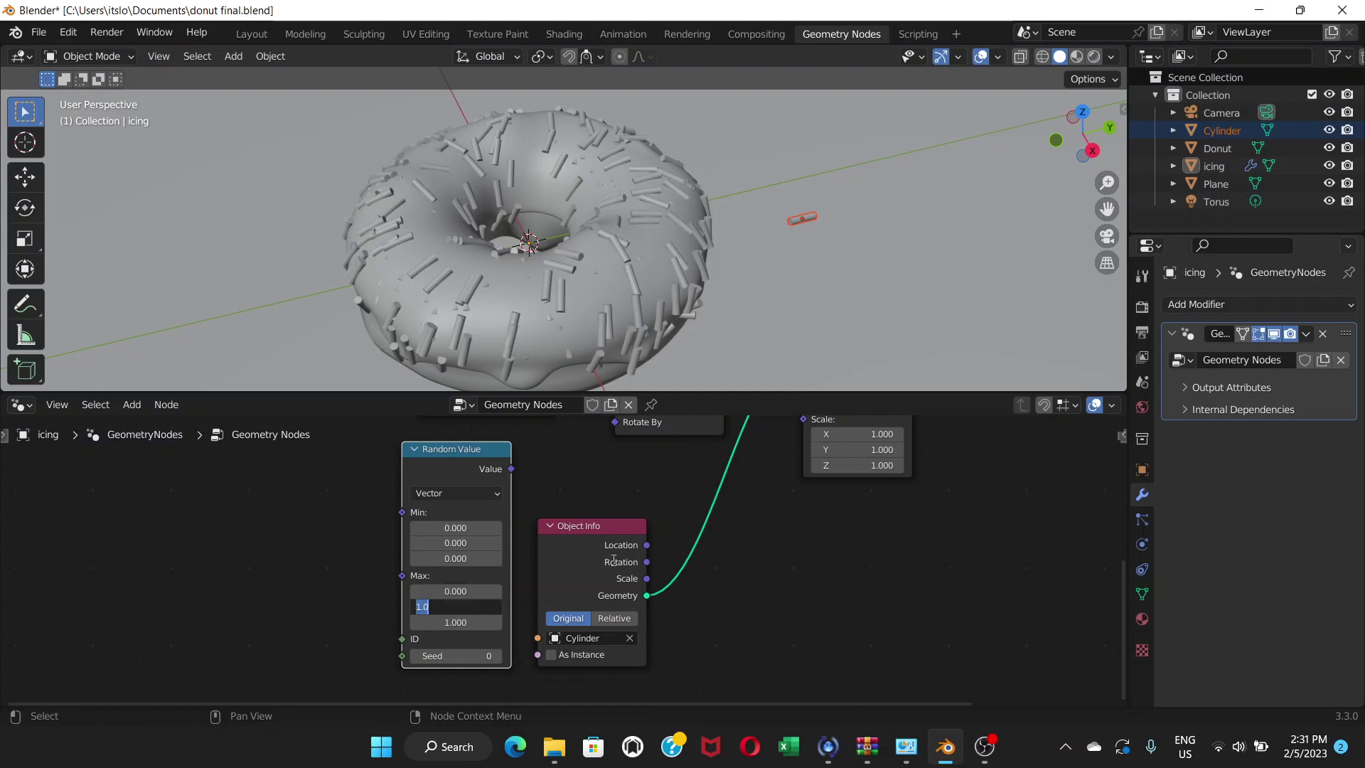
text(0)
key(Tab)
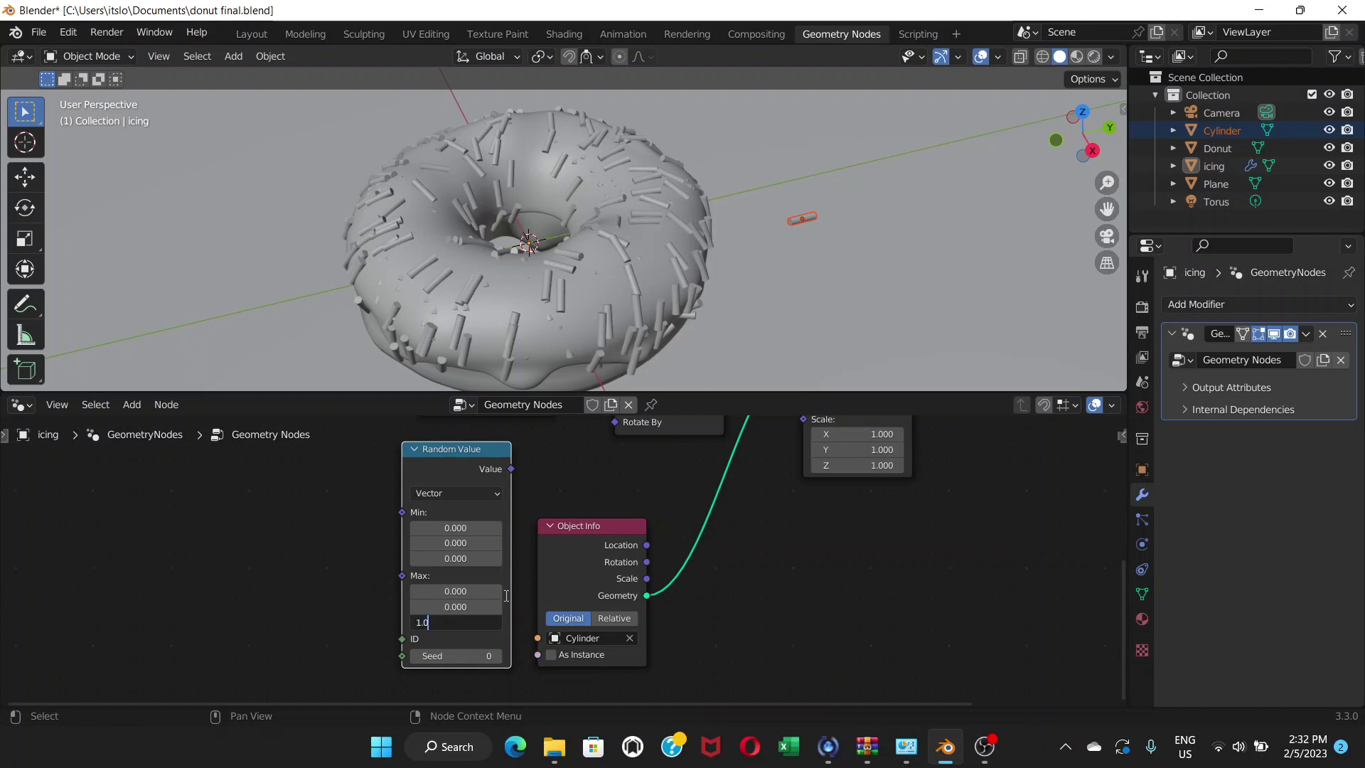
key(Return)
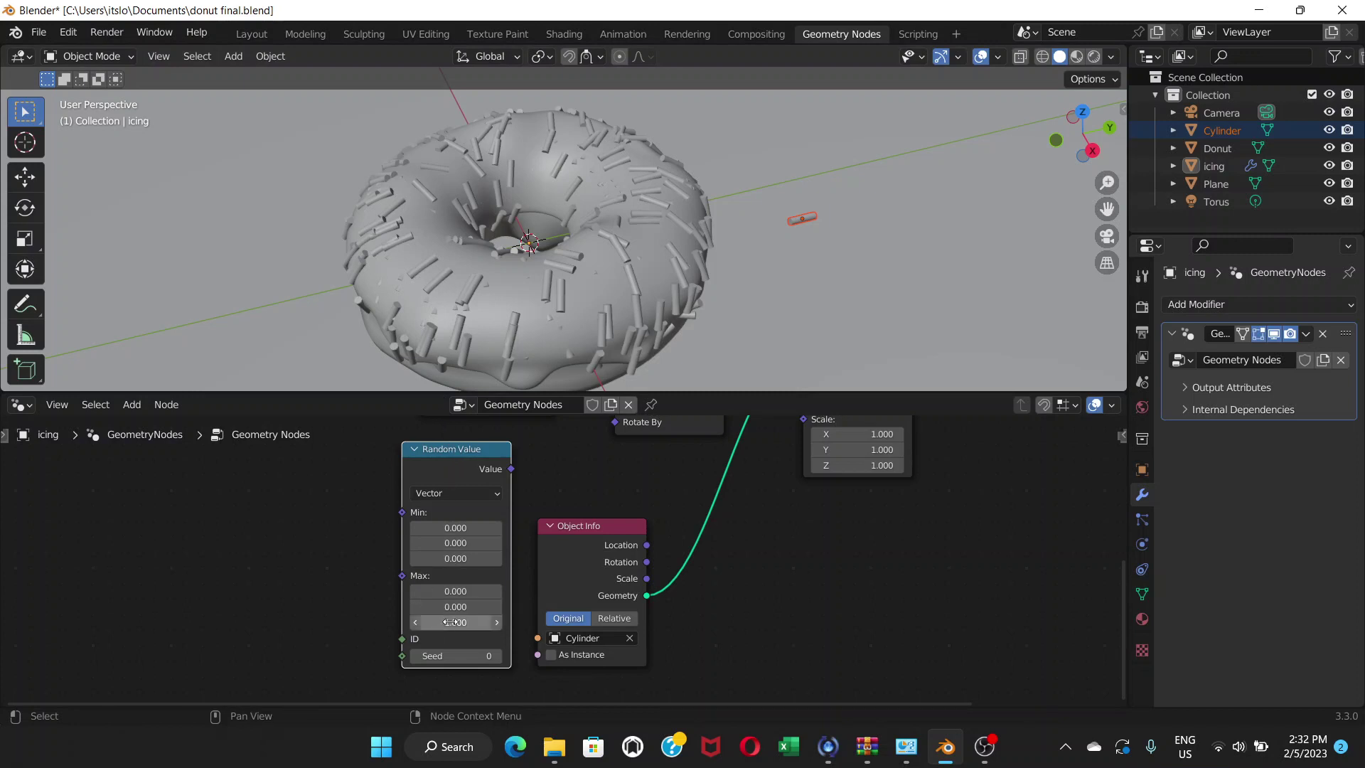
mouse_move(455, 622)
mouse_down()
mouse_move(498, 622)
mouse_move(434, 622)
mouse_up()
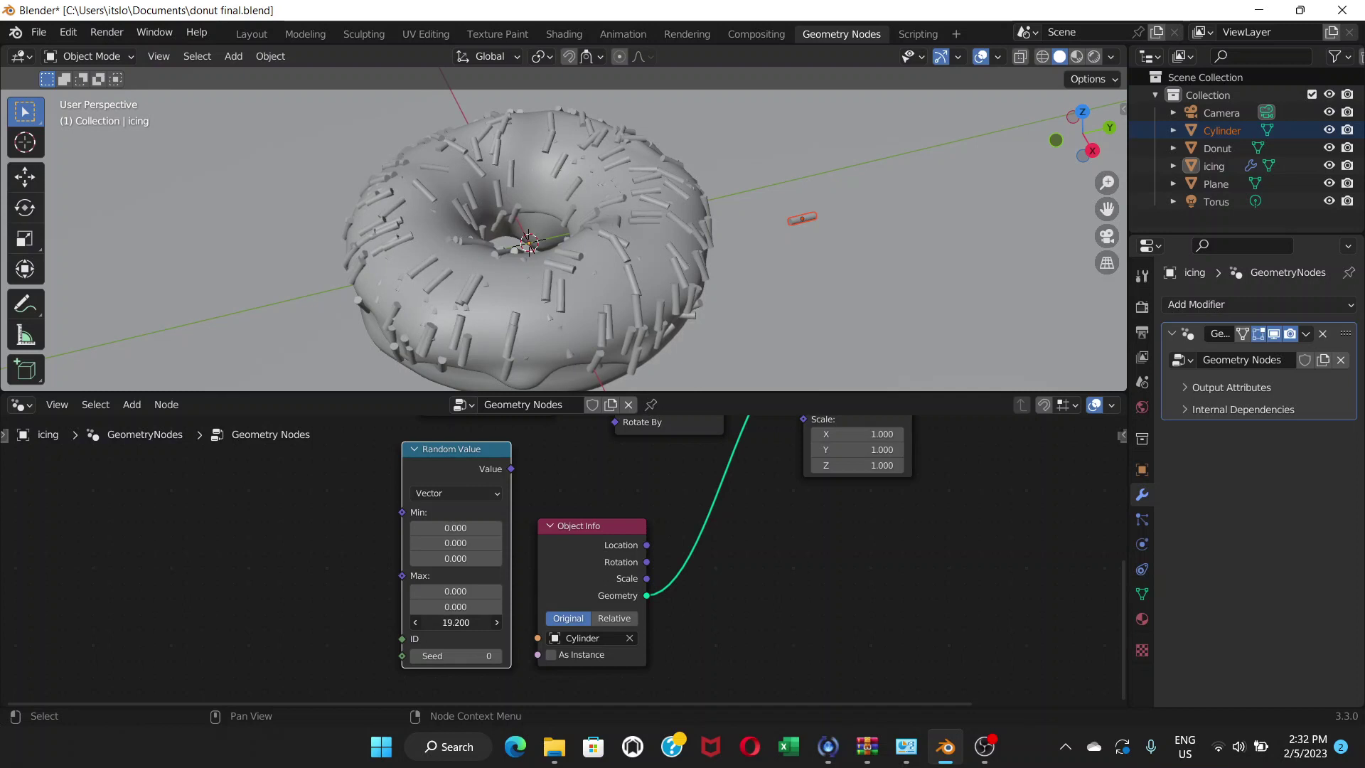
drag(456, 622, 407, 622)
drag(455, 622, 455, 622)
Connect the vector Random Value output to the Rotate By input of the Rotate Euler node.
scroll(691, 557, down, 2)
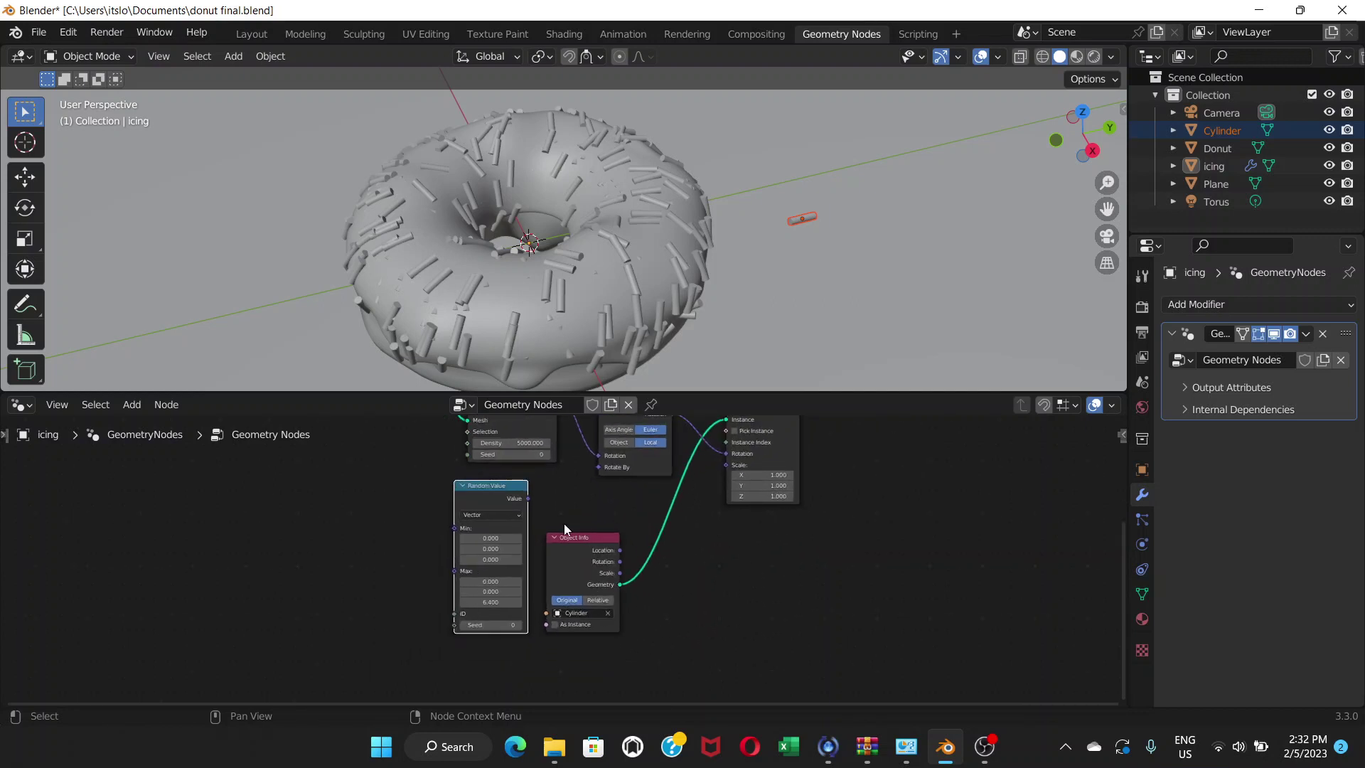
scroll(562, 524, up, 2)
middle_drag(595, 501, 530, 603)
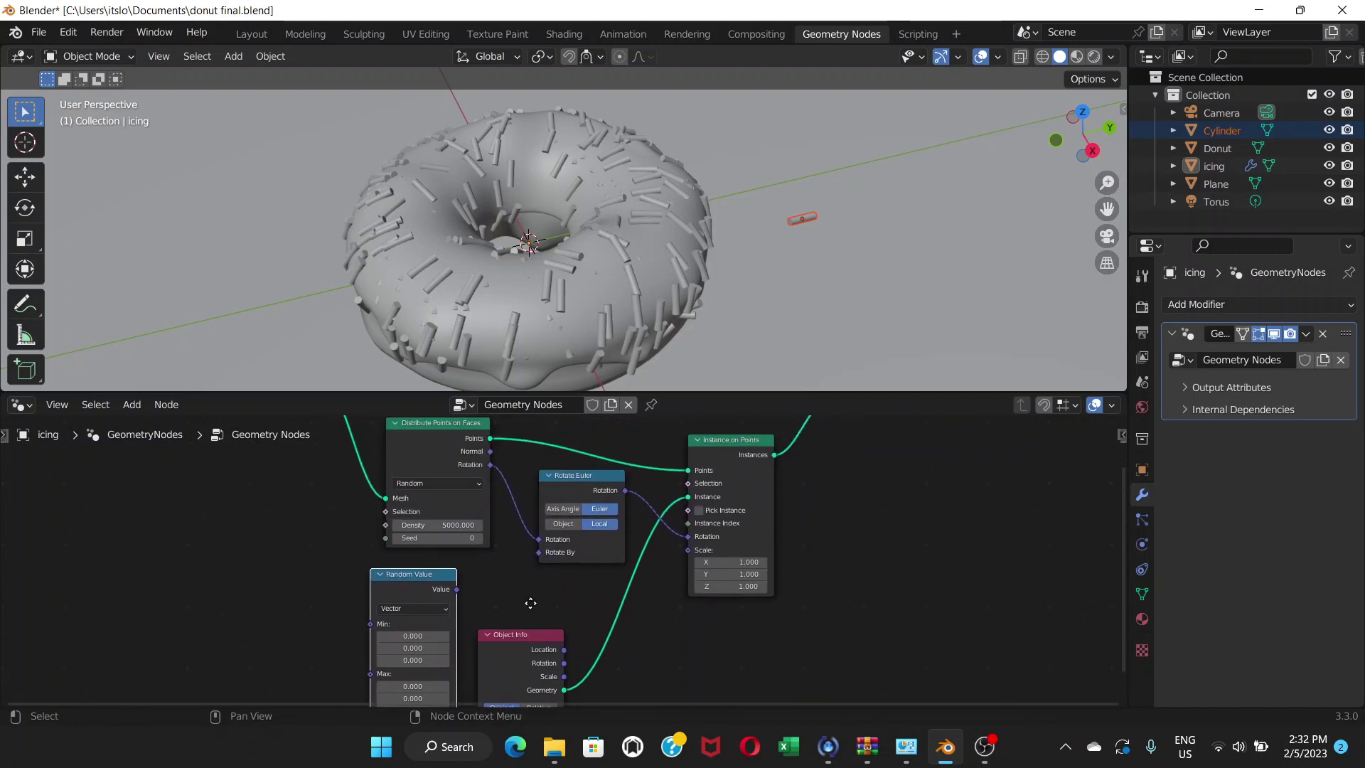
scroll(654, 580, up, 3)
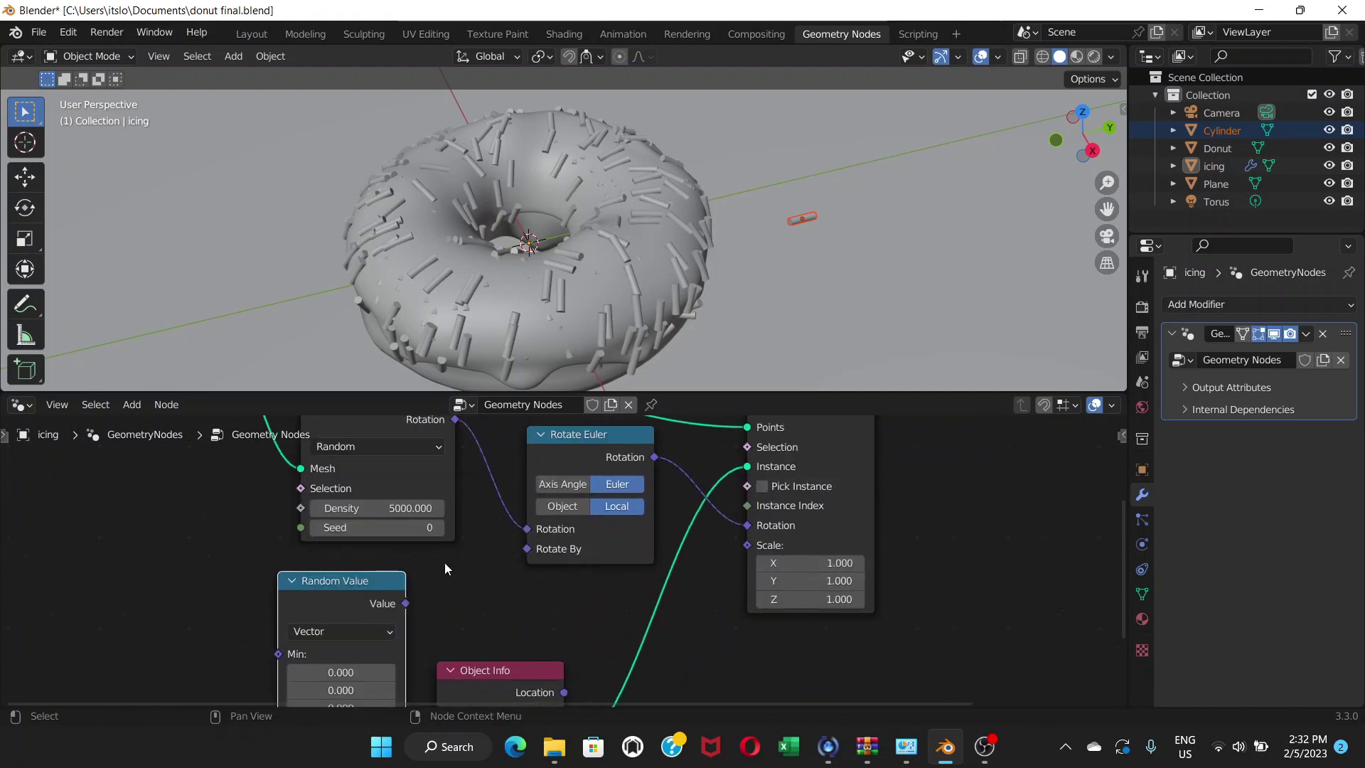
scroll(445, 569, down, 1)
drag(417, 599, 529, 550)
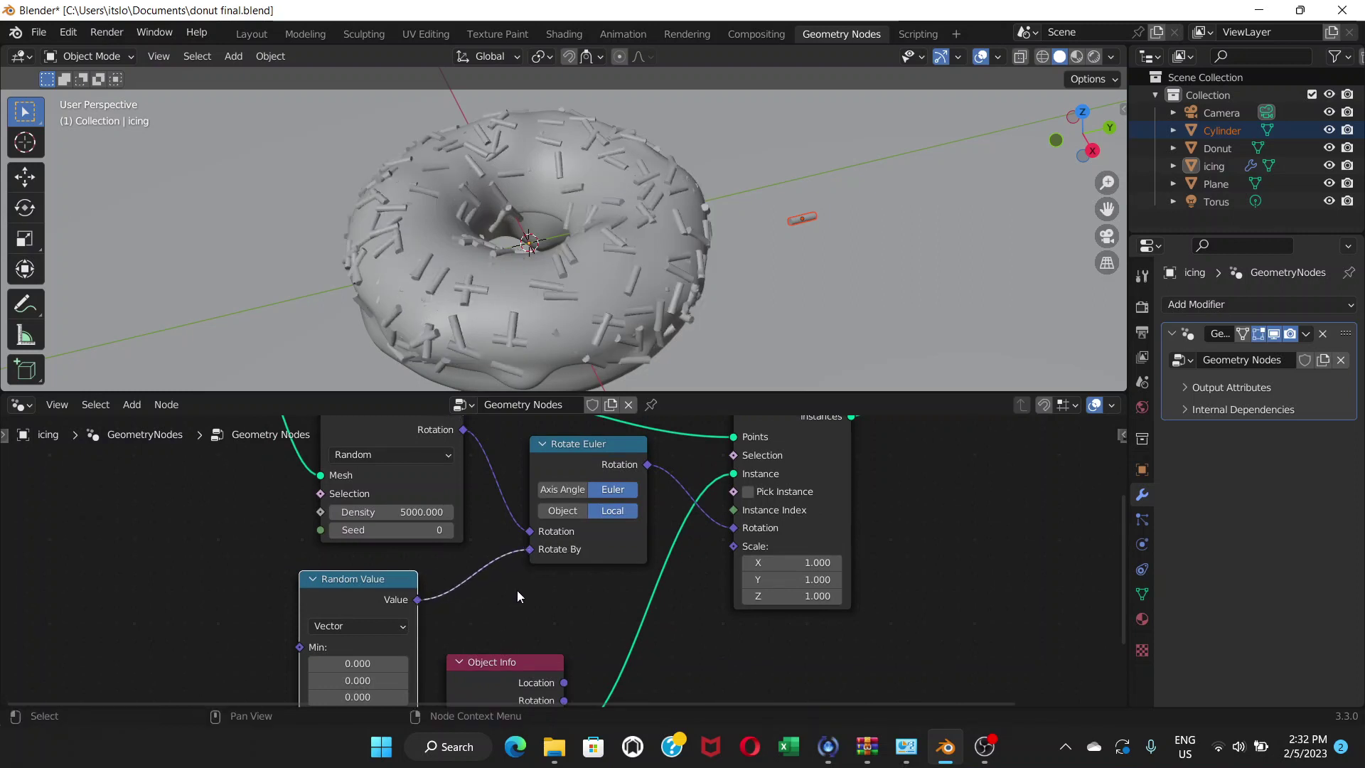
Reposition the Random Value node slightly beside the Object Info node and set its Max Z value to 6.3.
middle_drag(518, 590, 566, 498)
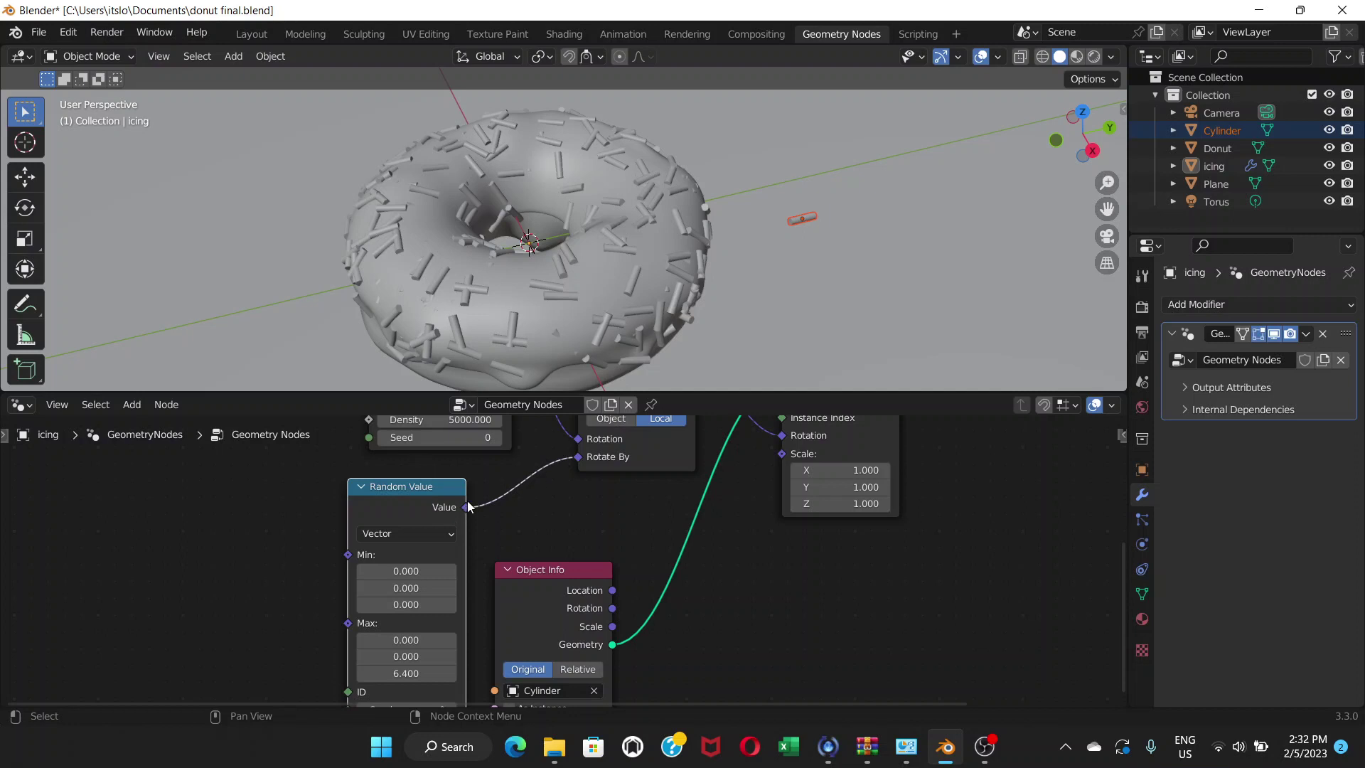
drag(433, 486, 427, 480)
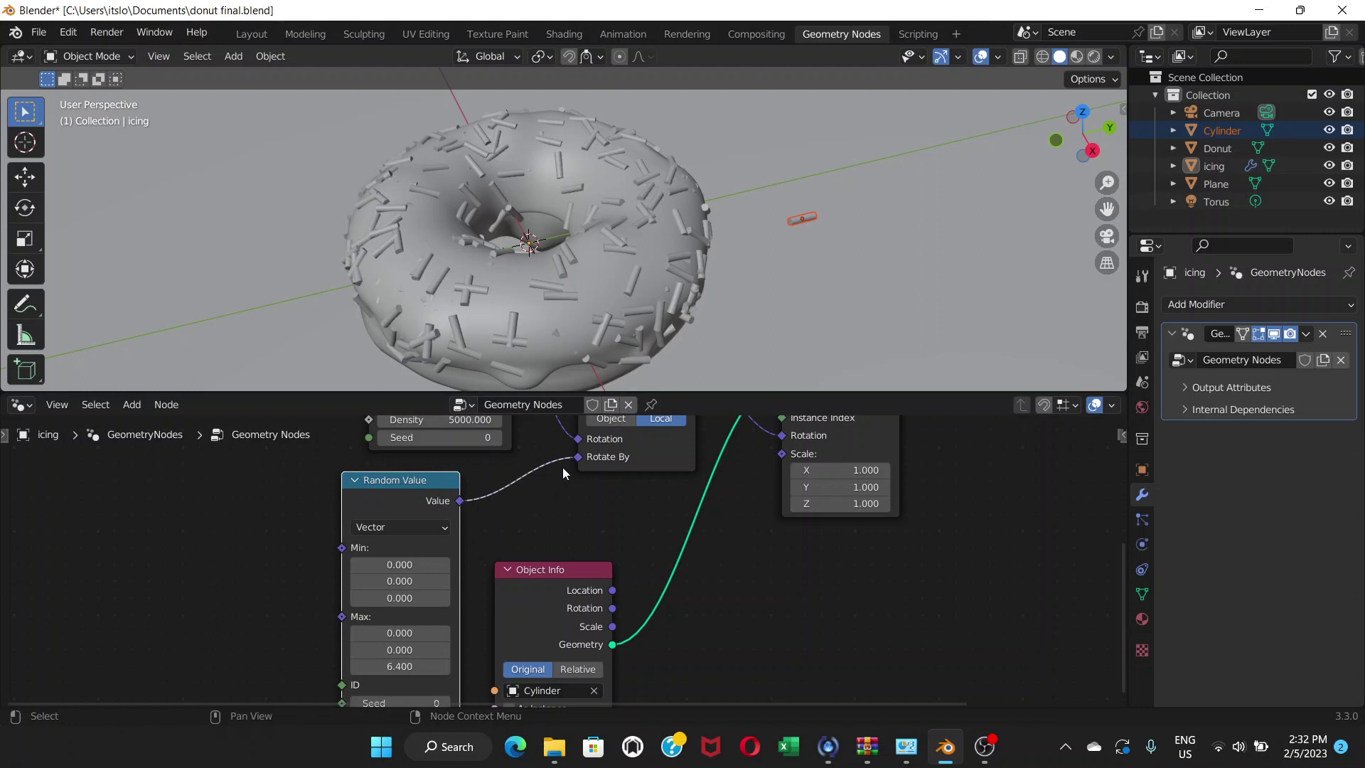
drag(437, 482, 451, 466)
mouse_move(413, 652)
mouse_down()
mouse_move(227, 651)
mouse_move(404, 652)
mouse_up()
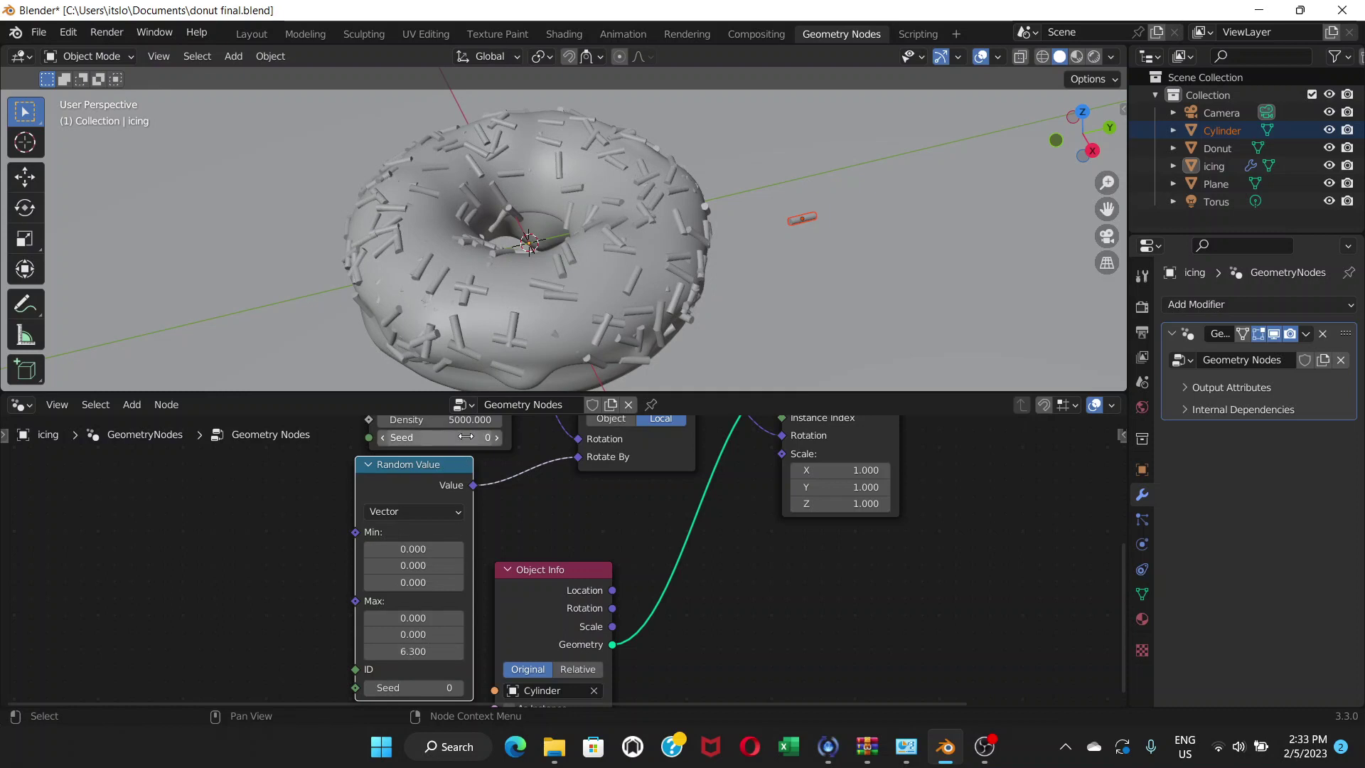
Examine the randomly rotated sprinkles on the icing from several angles, first in Solid and then in Material Preview shading.
middle_drag(561, 334, 630, 231)
scroll(476, 218, up, 3)
scroll(476, 217, down, 2)
scroll(557, 246, up, 4)
scroll(570, 237, down, 2)
scroll(582, 233, down, 2)
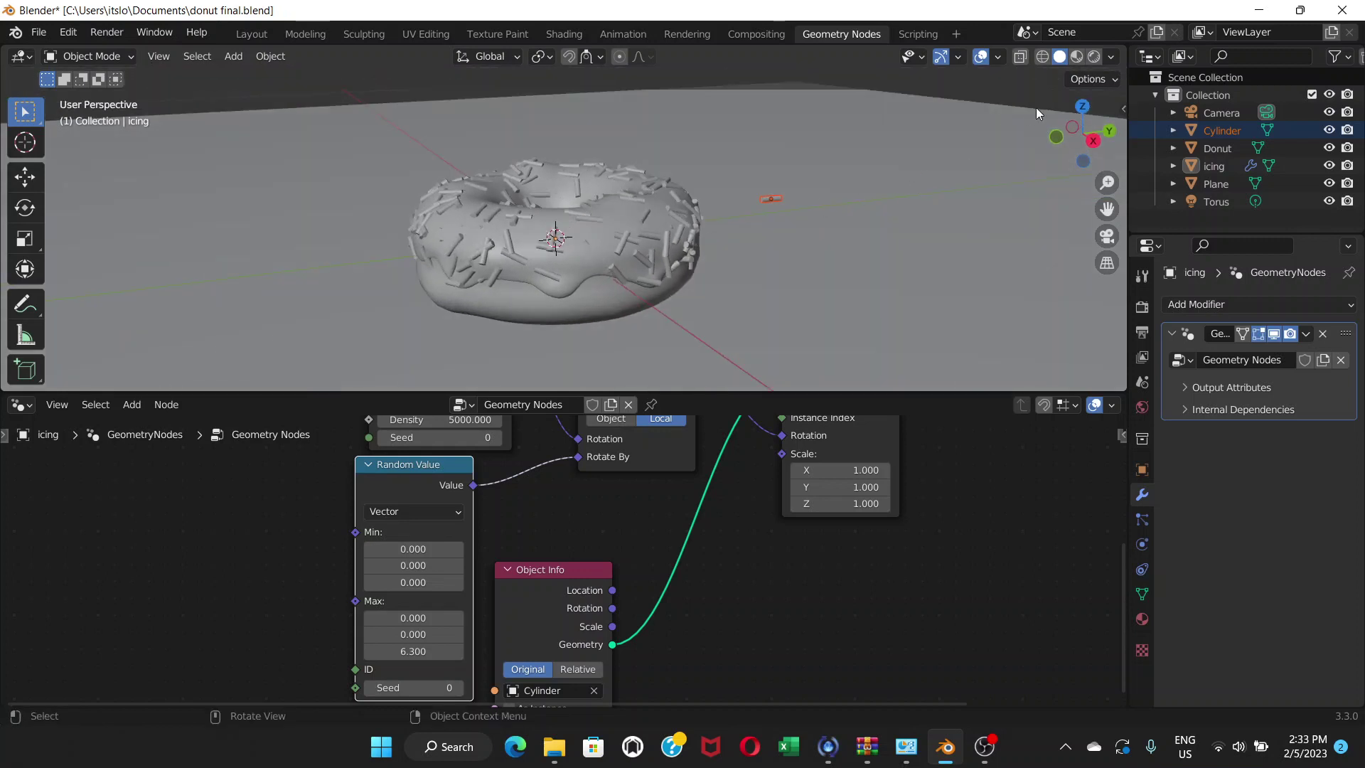
click(1077, 61)
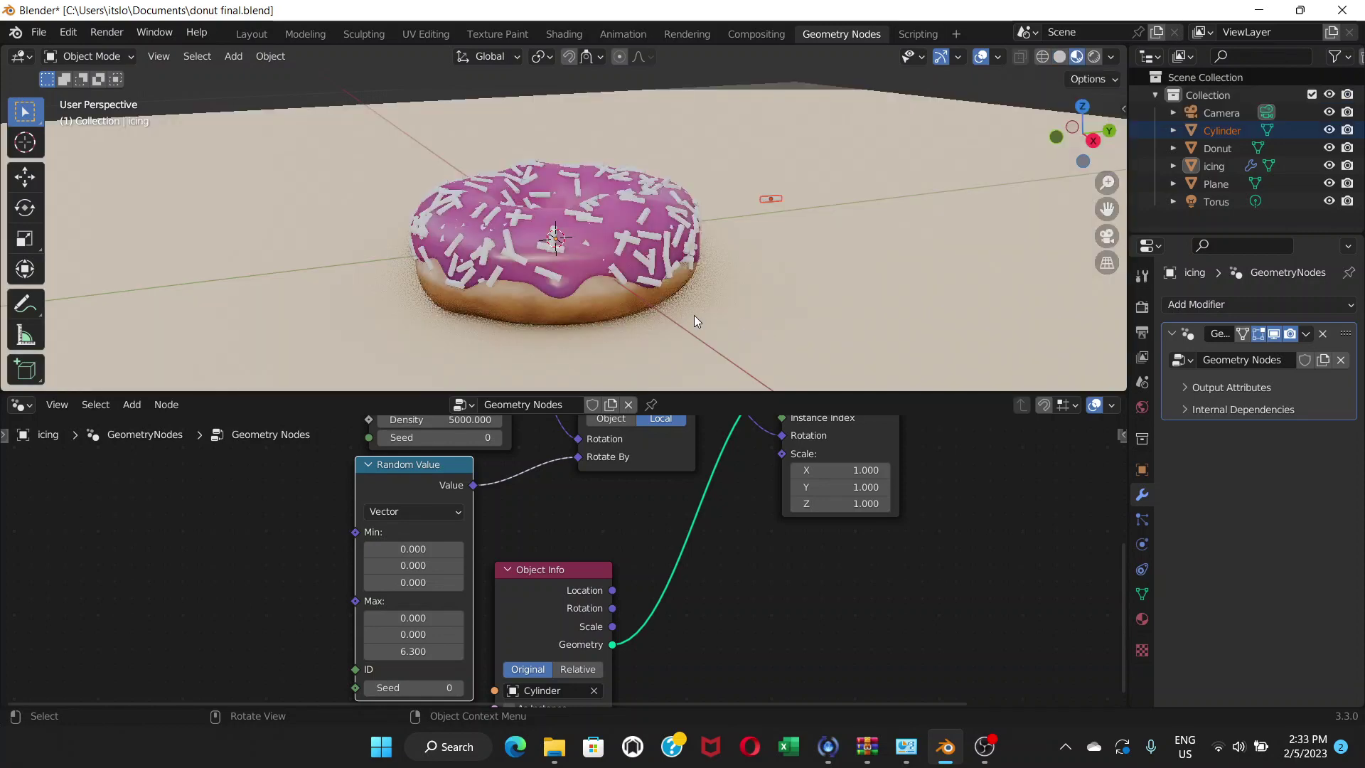
middle_drag(522, 298, 644, 313)
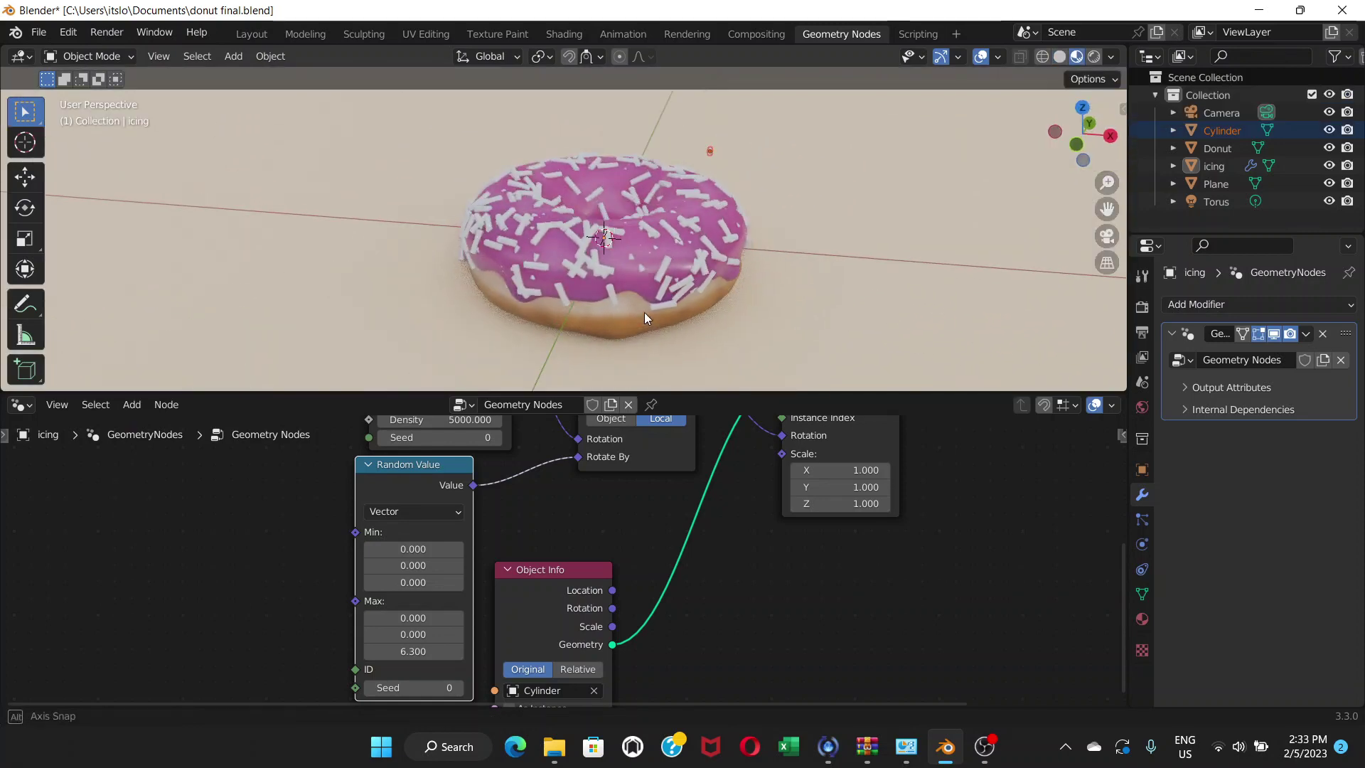
scroll(662, 278, up, 2)
middle_drag(667, 263, 1064, 138)
scroll(620, 280, up, 4)
scroll(621, 279, down, 6)
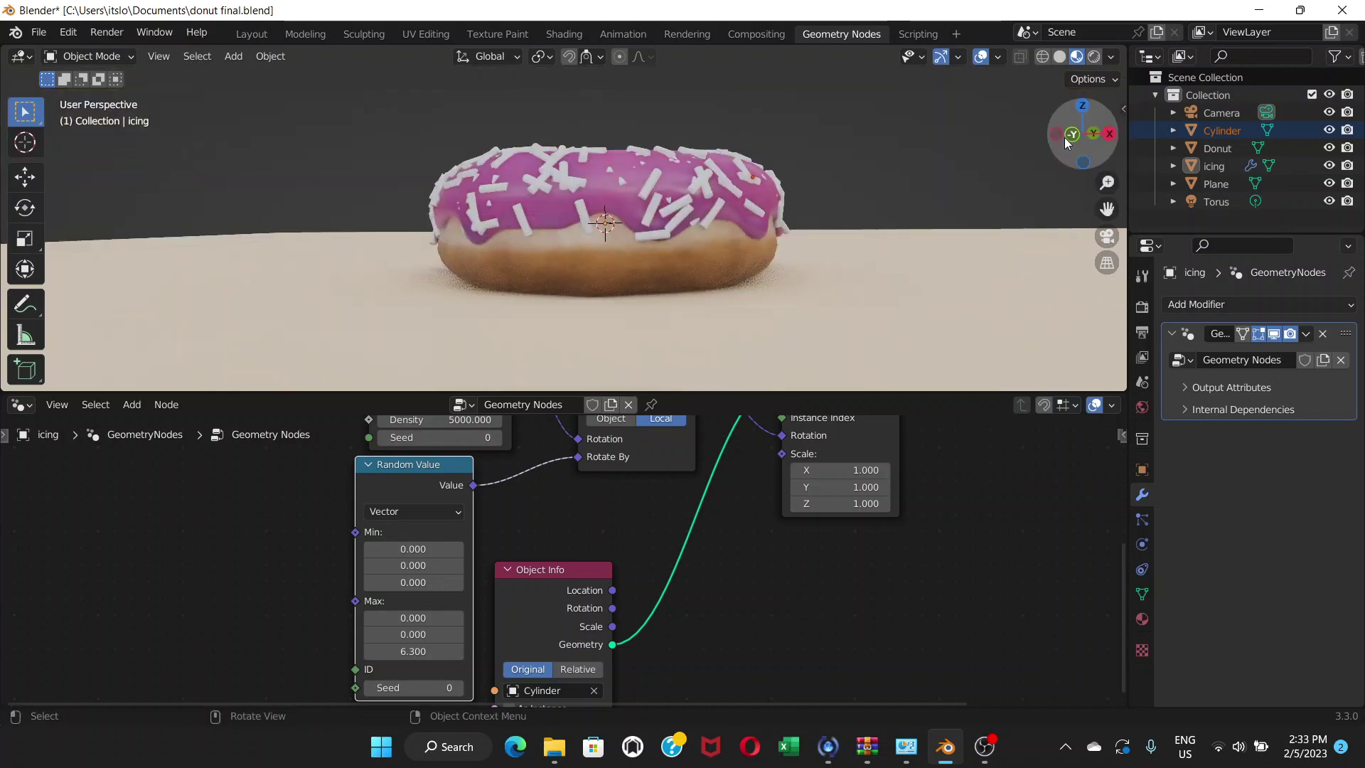
Switch the viewport to Rendered shading and examine the sprinkles around the donut's side and dripping icing edge.
click(1096, 57)
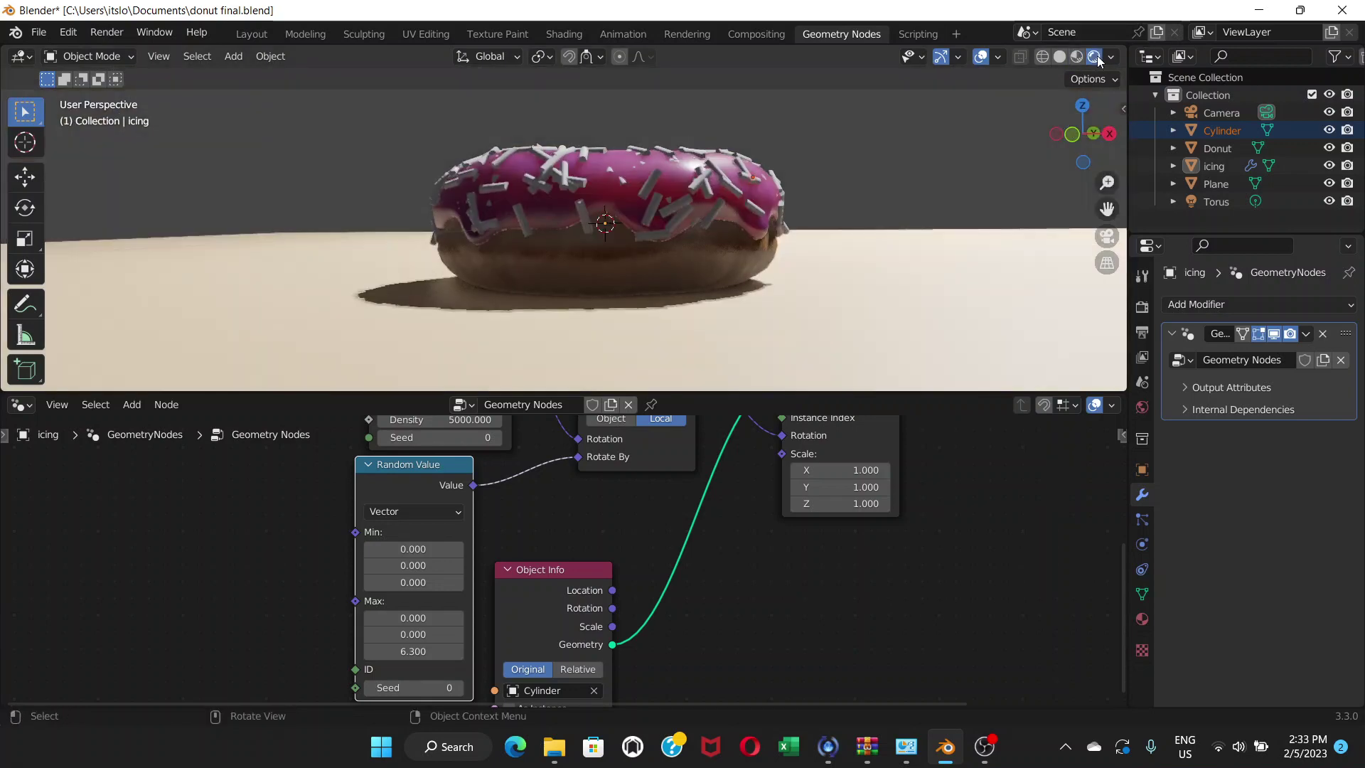
middle_drag(810, 273, 1117, 293)
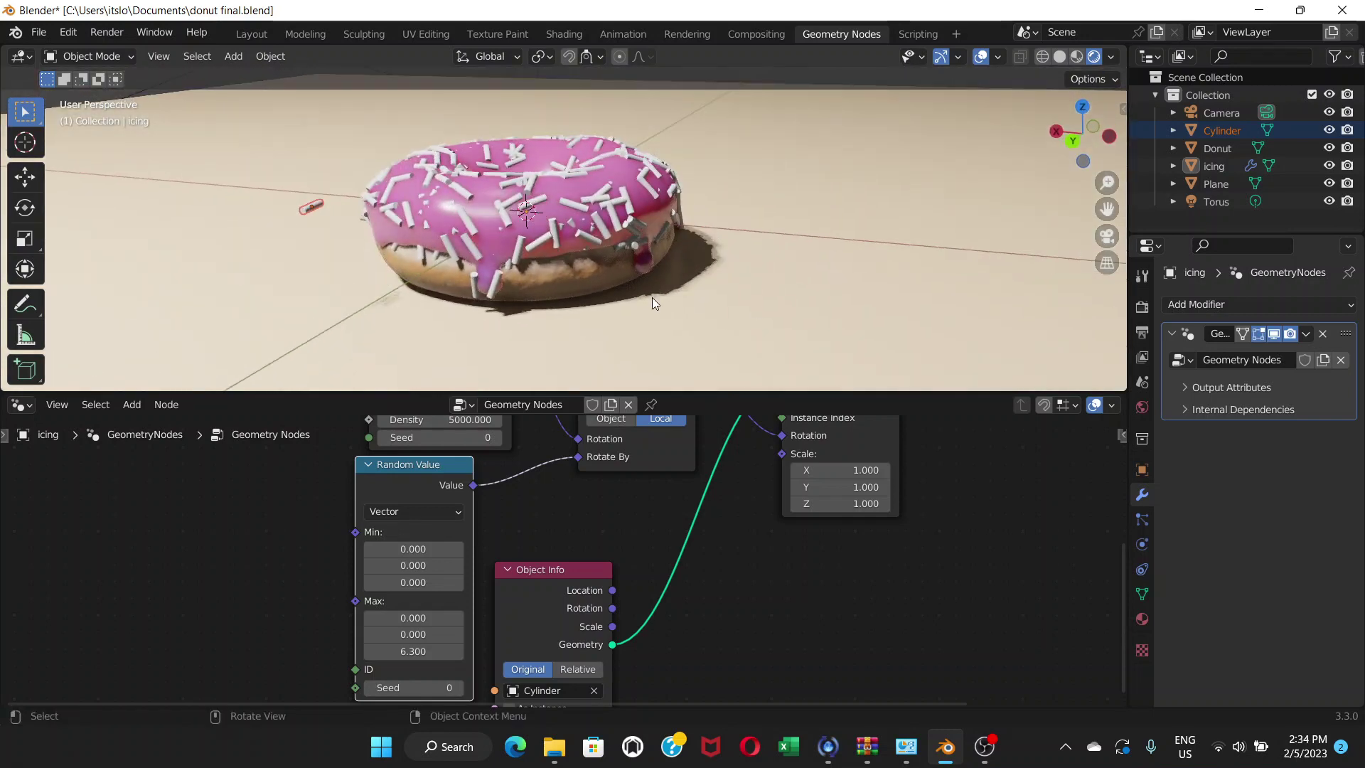
scroll(788, 580, down, 3)
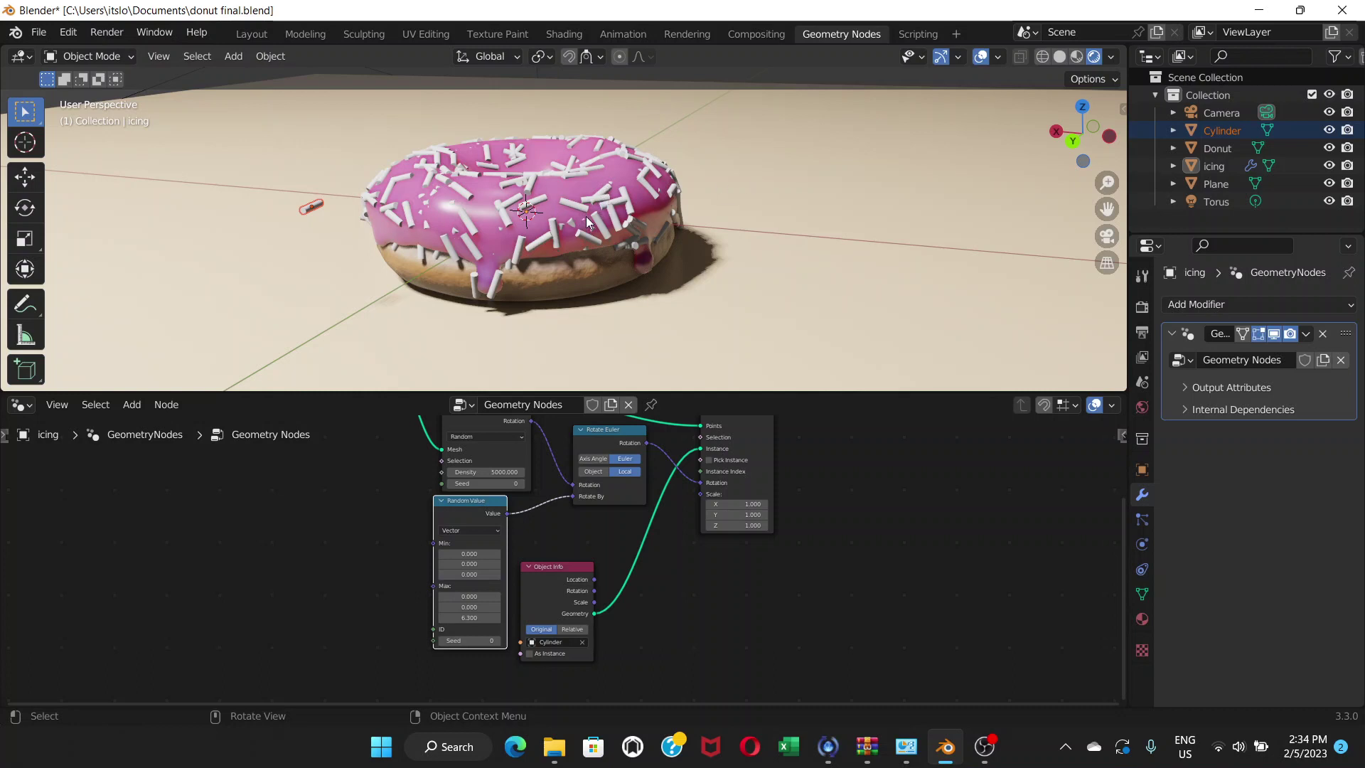
scroll(597, 210, up, 2)
middle_drag(591, 206, 562, 223)
scroll(539, 246, up, 5)
scroll(513, 245, down, 5)
scroll(541, 265, down, 3)
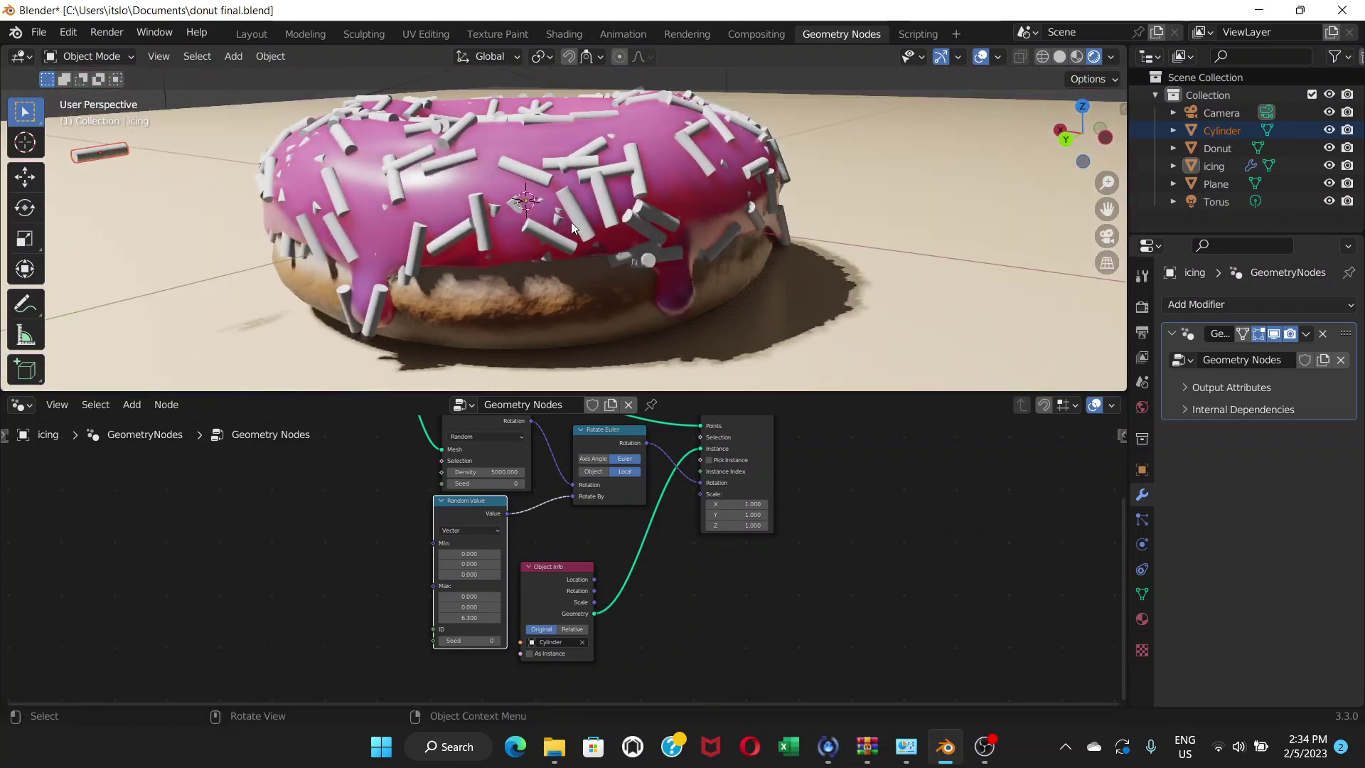